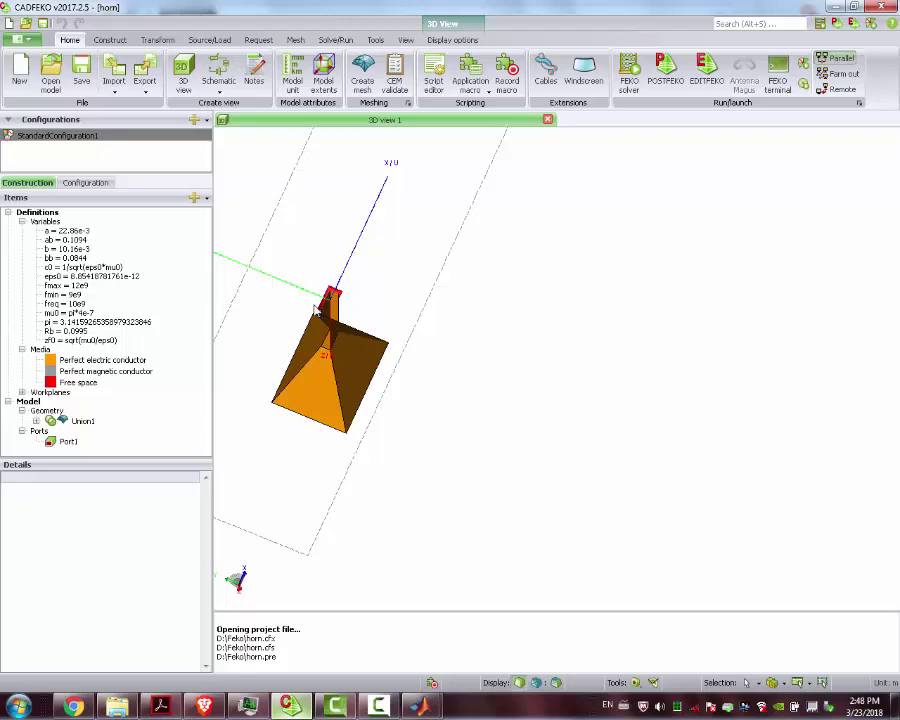
Step: Examine the horn antenna and its feeding waveguide from several angles in the 3D view
{"action": "mouse_move", "coordinate": [318, 308]}
{"action": "left_mouse_down"}
{"action": "mouse_move", "coordinate": [345, 362]}
{"action": "mouse_move", "coordinate": [356, 362]}
{"action": "mouse_move", "coordinate": [328, 287]}
{"action": "left_mouse_up"}
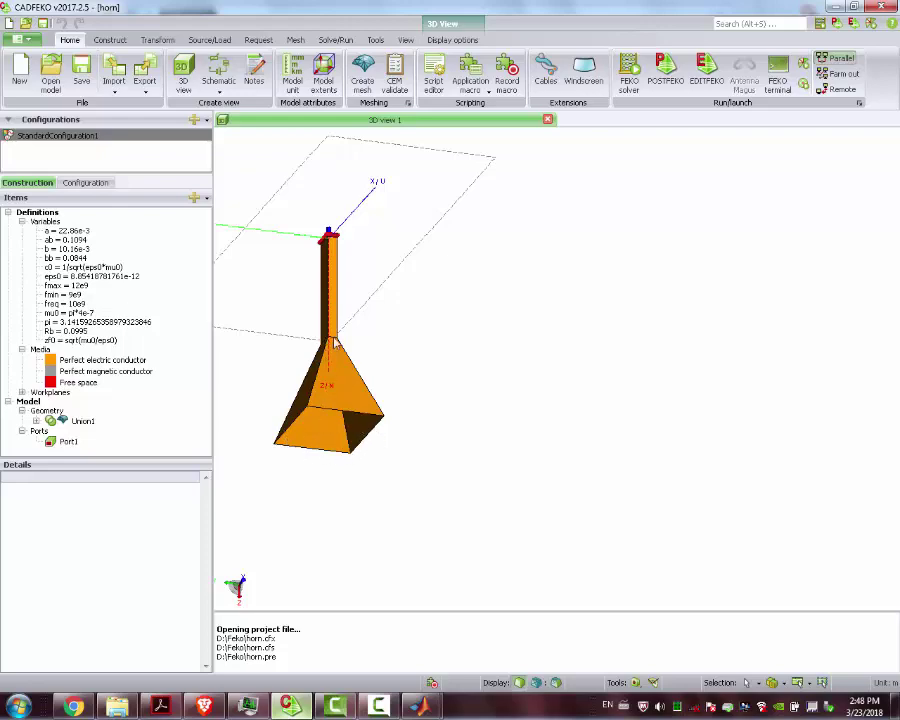
{"action": "left_click_drag", "start_coordinate": [335, 346], "coordinate": [388, 446]}
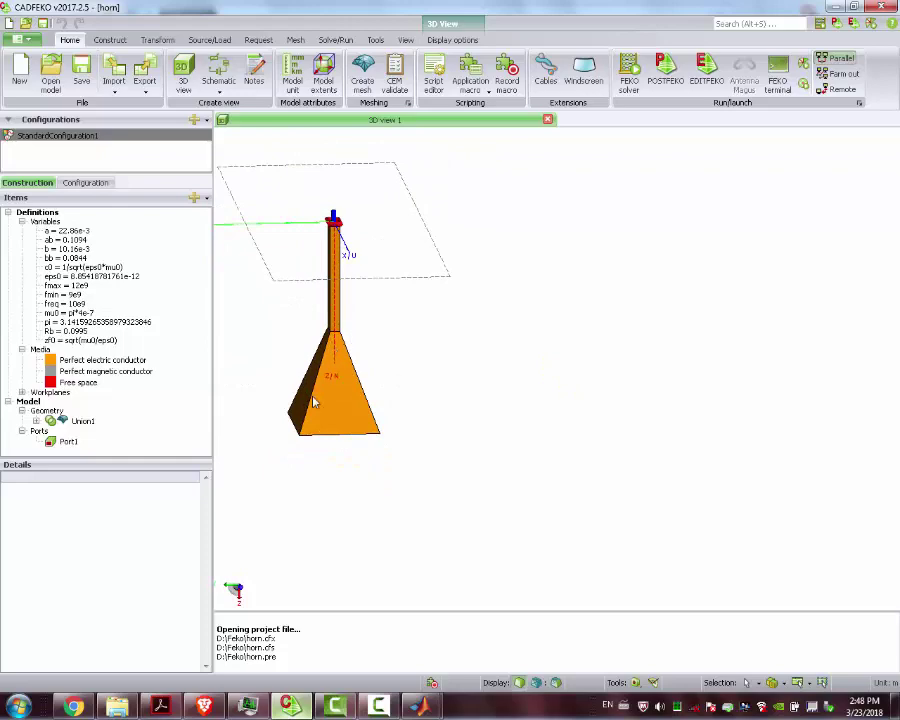
{"action": "left_click_drag", "start_coordinate": [345, 256], "coordinate": [377, 536]}
{"action": "scroll", "coordinate": [377, 536], "scroll_direction": "up", "scroll_amount": 3}
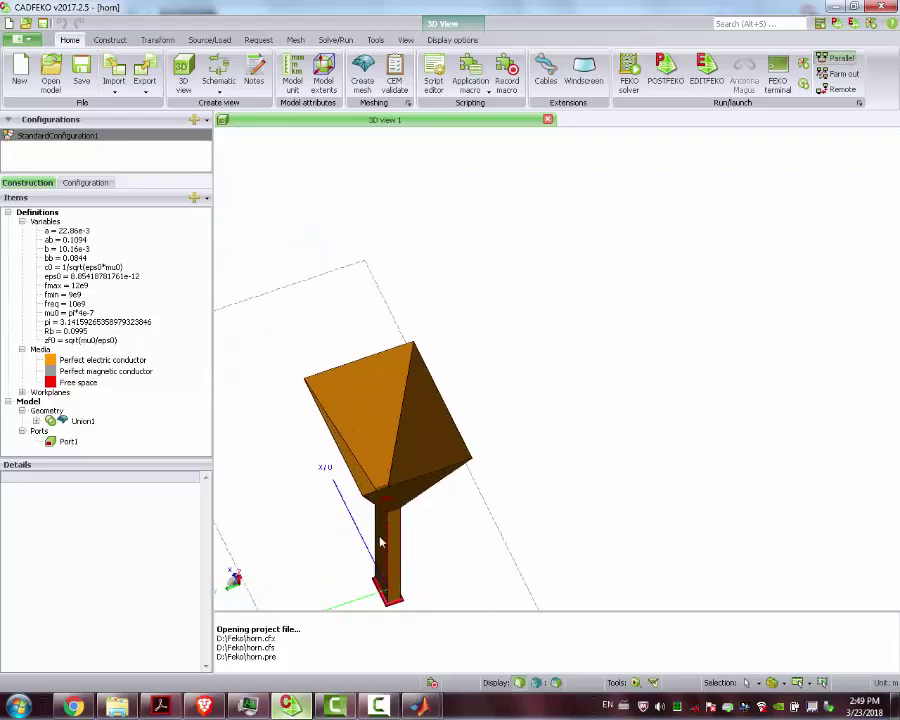
{"action": "mouse_move", "coordinate": [411, 461]}
{"action": "left_mouse_down"}
{"action": "mouse_move", "coordinate": [432, 476]}
{"action": "mouse_move", "coordinate": [431, 456]}
{"action": "mouse_move", "coordinate": [418, 460]}
{"action": "mouse_move", "coordinate": [420, 475]}
{"action": "left_mouse_up"}
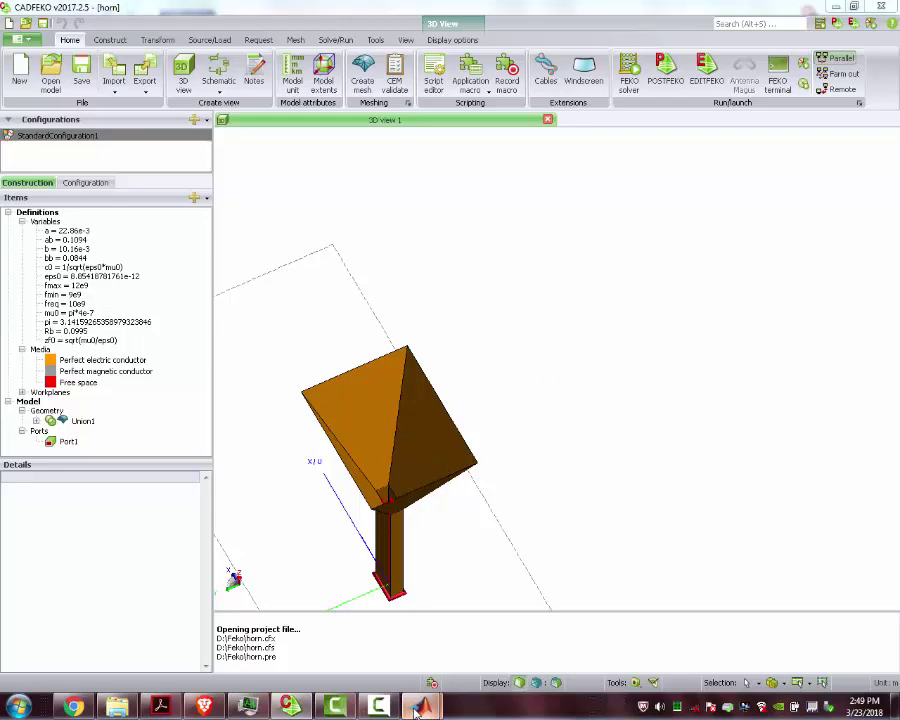
Step: Switch to the MATLAB main window and display the help text for the hopt function
{"action": "mouse_move", "coordinate": [420, 707]}
{"action": "left_click", "coordinate": [366, 662]}
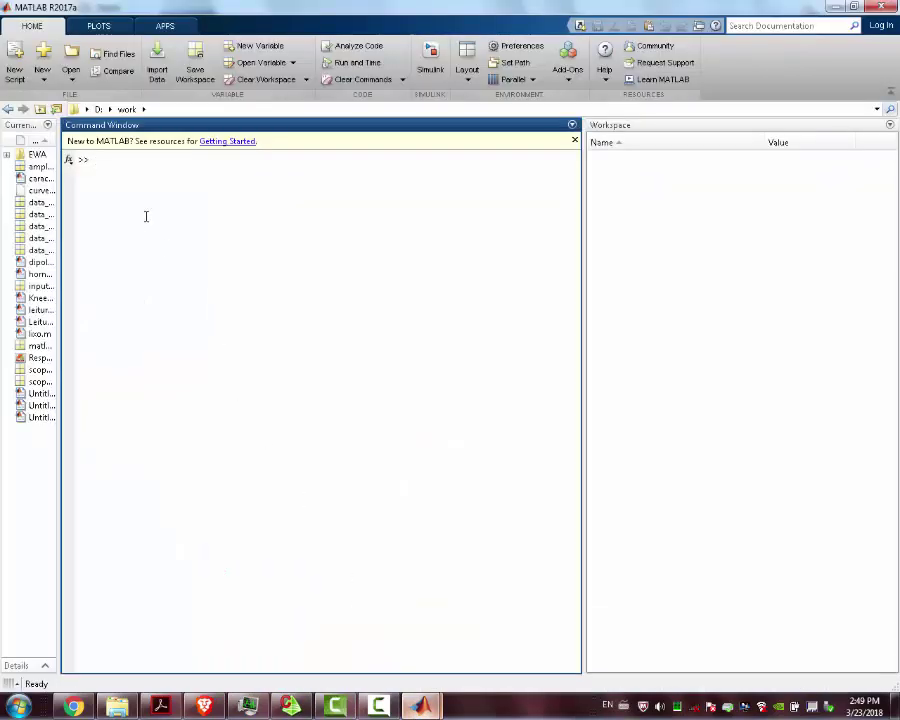
{"action": "type", "text": "h"}
{"action": "key", "text": "BackSpace"}
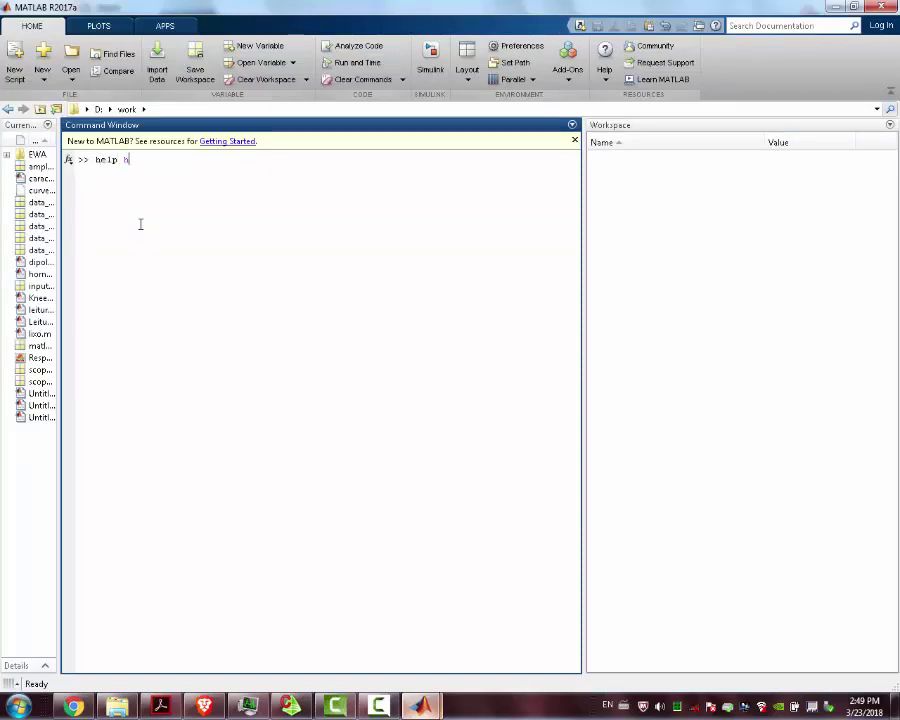
{"action": "type", "text": "help hopt"}
{"action": "key", "text": "Return"}
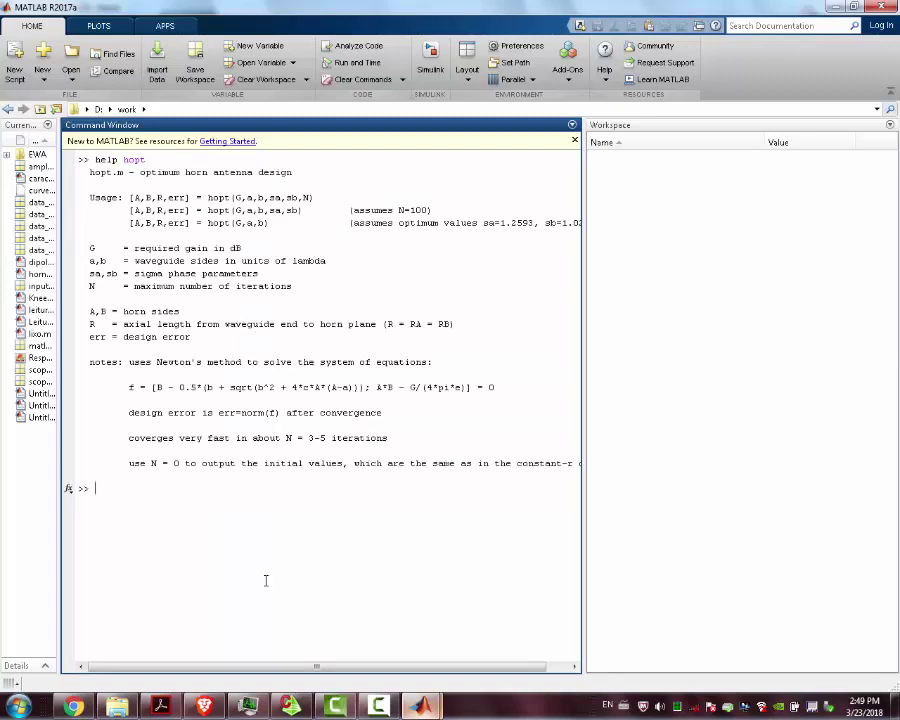
Step: Switch to the Brave browser and highlight the EWA search phrase in the address field
{"action": "left_click", "coordinate": [204, 706]}
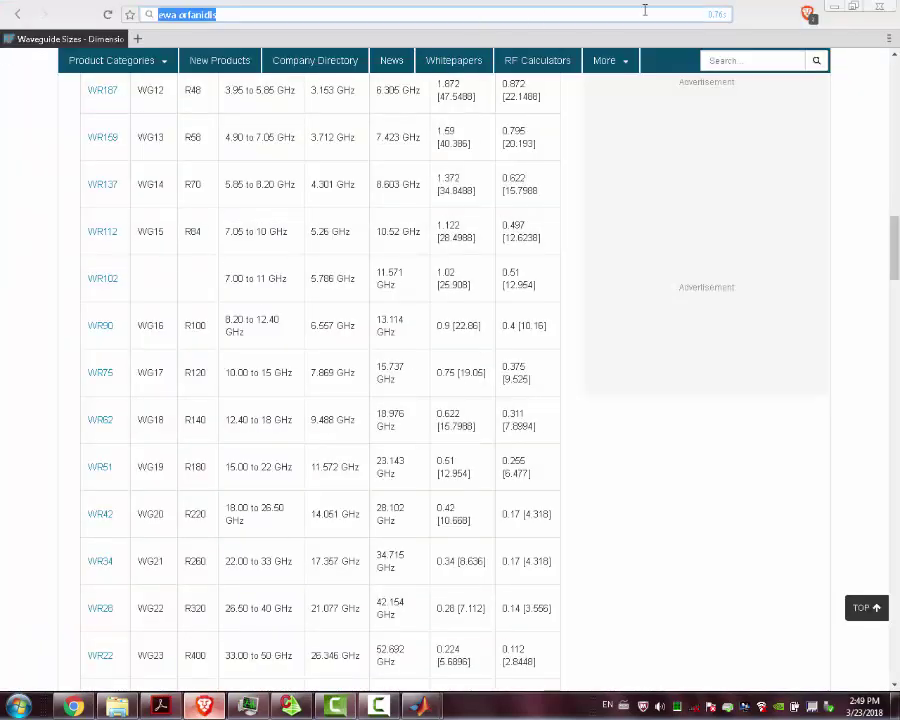
{"action": "left_click", "coordinate": [216, 14]}
{"action": "left_click_drag", "start_coordinate": [179, 15], "coordinate": [222, 15]}
{"action": "left_click", "coordinate": [160, 14]}
{"action": "left_click_drag", "start_coordinate": [160, 14], "coordinate": [230, 10]}
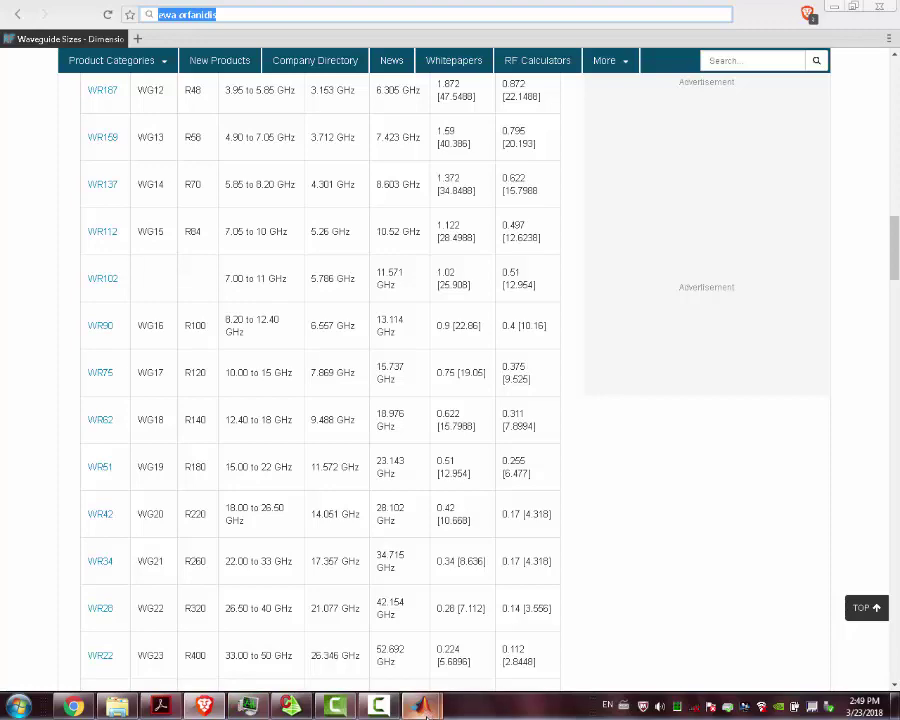
Step: Check the waveguide section of the CADFEKO model, then look through the browser's Rectangular Waveguide Sizes table for the WR90 row
{"action": "left_click", "coordinate": [290, 706]}
{"action": "mouse_move", "coordinate": [399, 515]}
{"action": "middle_mouse_down"}
{"action": "mouse_move", "coordinate": [393, 568]}
{"action": "mouse_move", "coordinate": [398, 528]}
{"action": "mouse_move", "coordinate": [393, 560]}
{"action": "middle_mouse_up"}
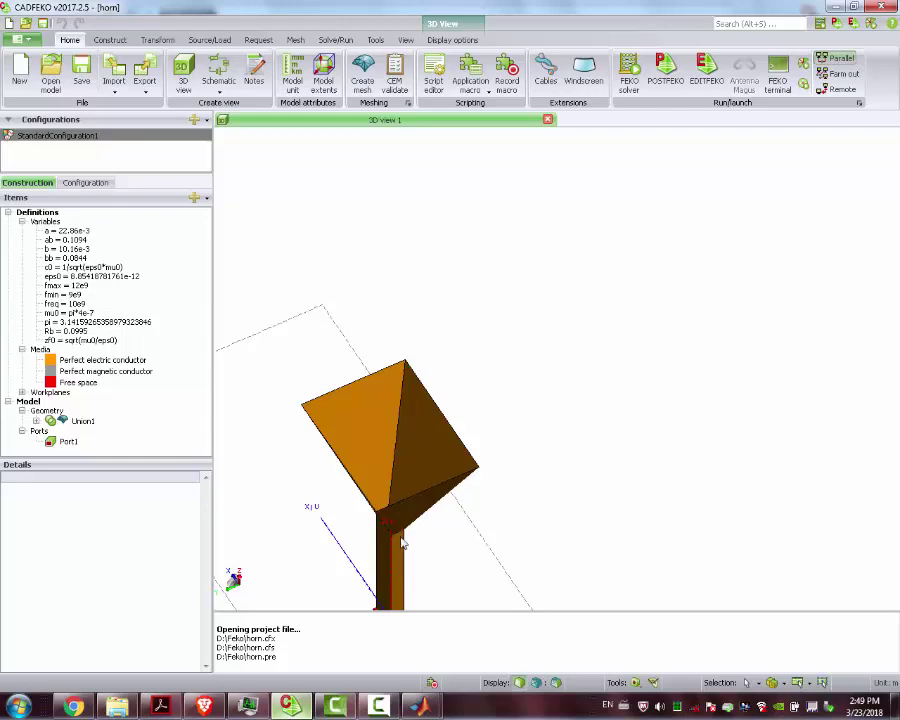
{"action": "left_click", "coordinate": [203, 707]}
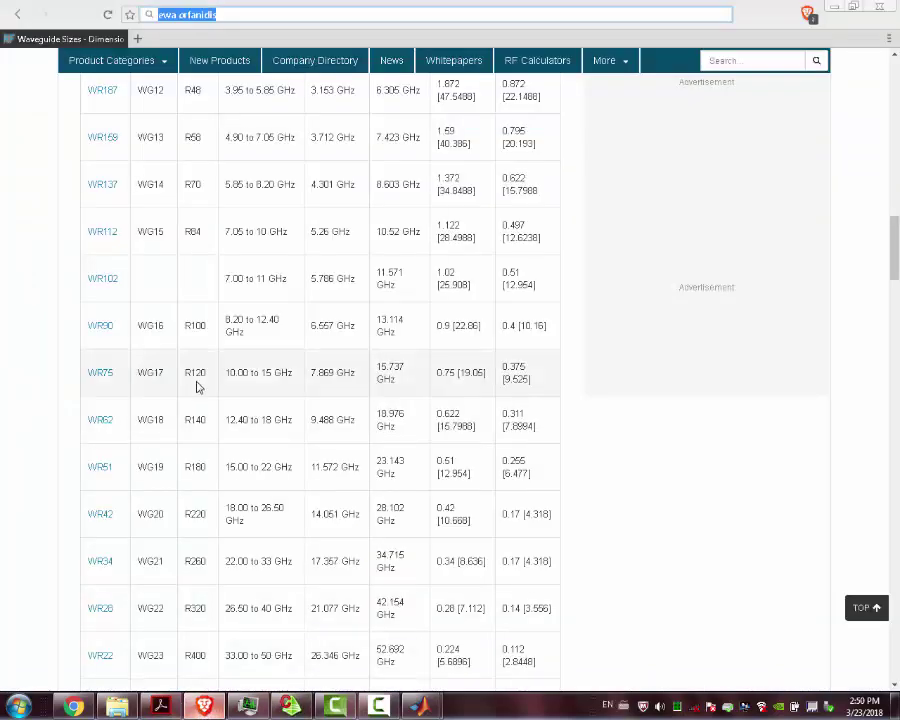
{"action": "scroll", "coordinate": [200, 385], "scroll_direction": "down", "scroll_amount": 3}
{"action": "scroll", "coordinate": [202, 378], "scroll_direction": "up", "scroll_amount": 1}
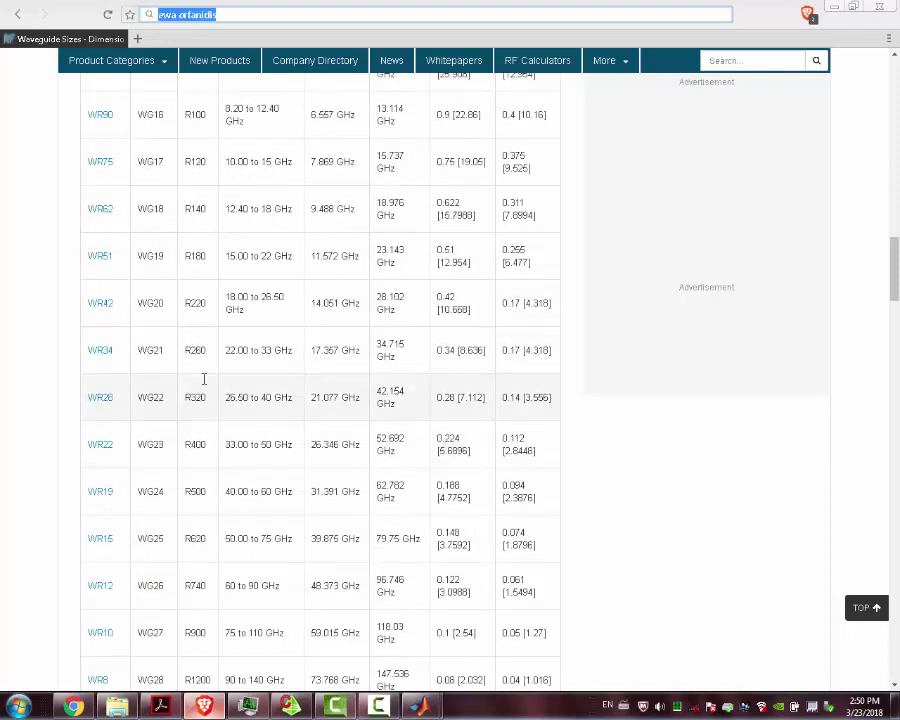
{"action": "scroll", "coordinate": [203, 383], "scroll_direction": "down", "scroll_amount": 2}
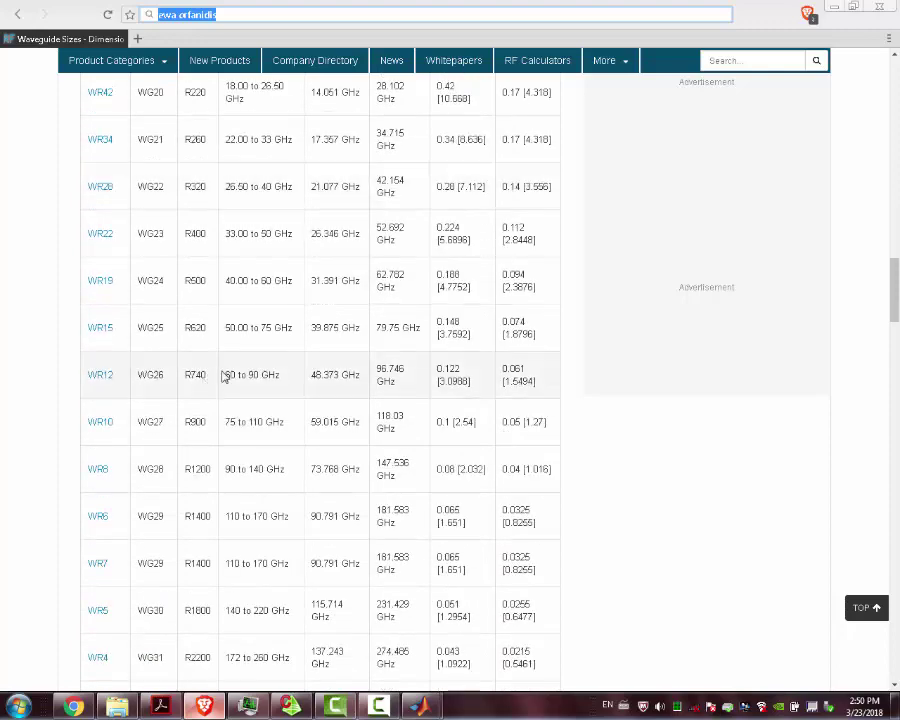
{"action": "scroll", "coordinate": [224, 376], "scroll_direction": "up", "scroll_amount": 2}
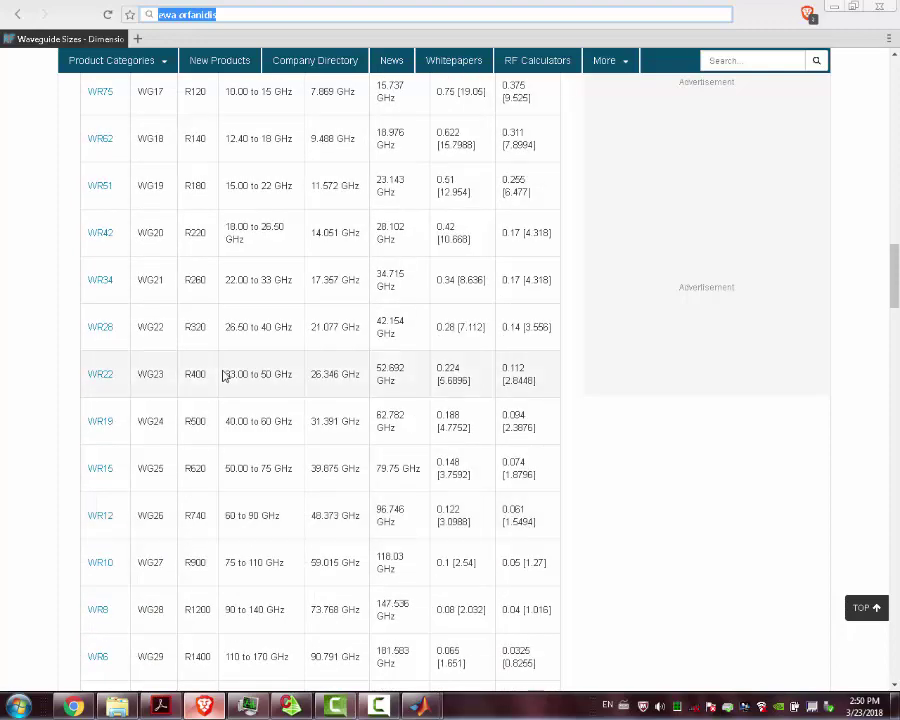
{"action": "scroll", "coordinate": [224, 376], "scroll_direction": "up", "scroll_amount": 10}
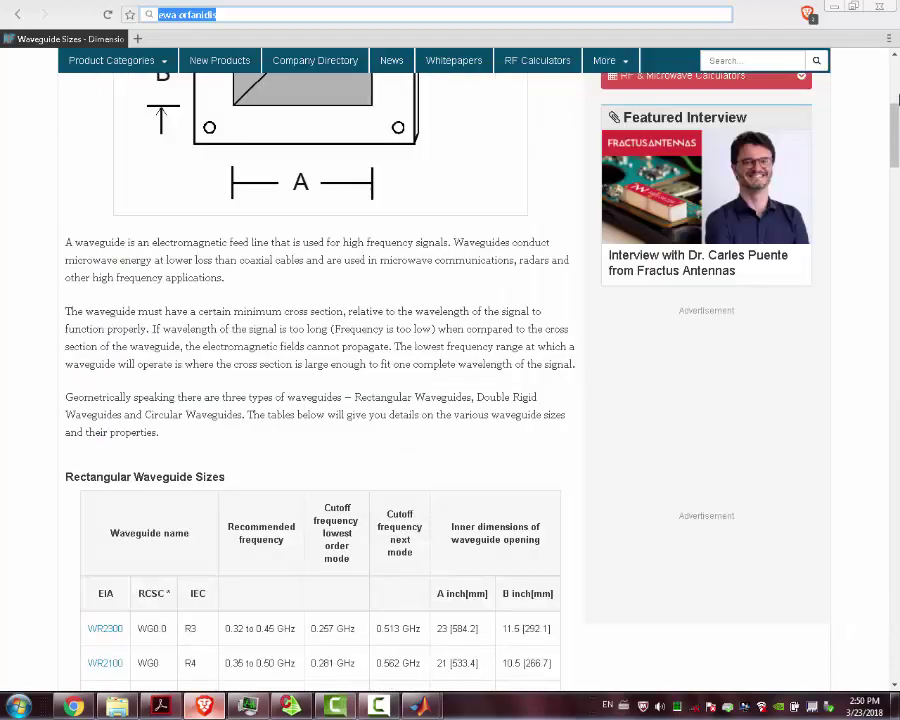
{"action": "left_click_drag", "start_coordinate": [897, 137], "coordinate": [897, 83]}
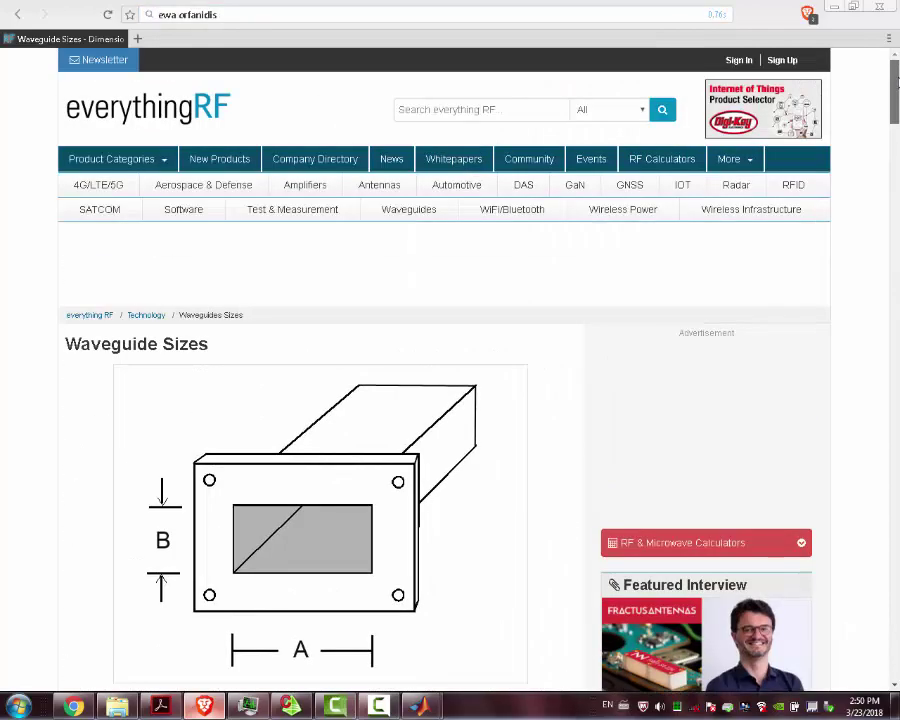
{"action": "scroll", "coordinate": [897, 83], "scroll_direction": "down", "scroll_amount": 10}
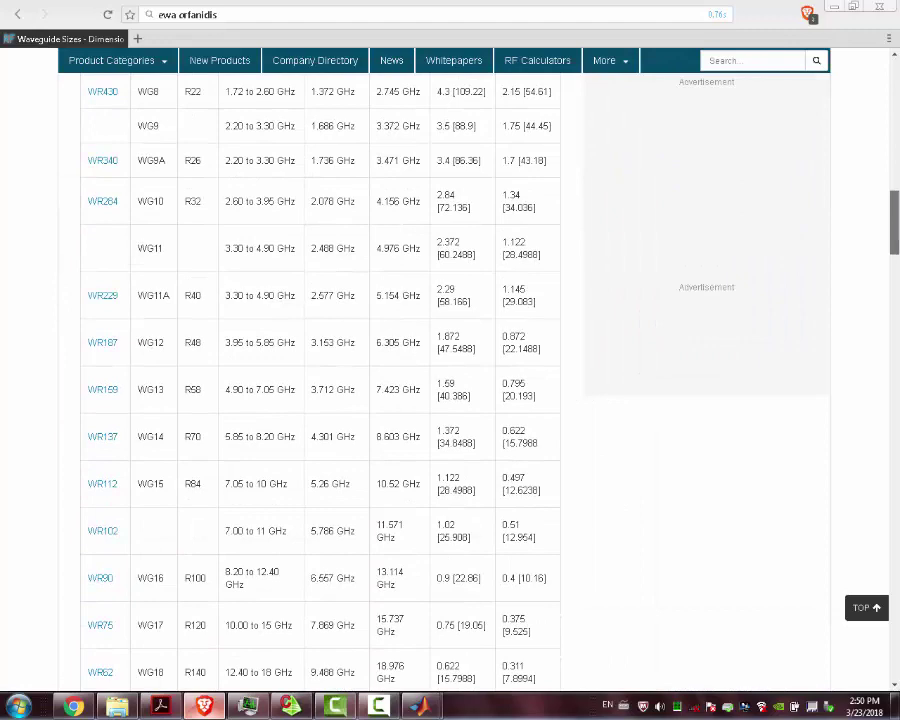
{"action": "scroll", "coordinate": [435, 243], "scroll_direction": "down", "scroll_amount": 3}
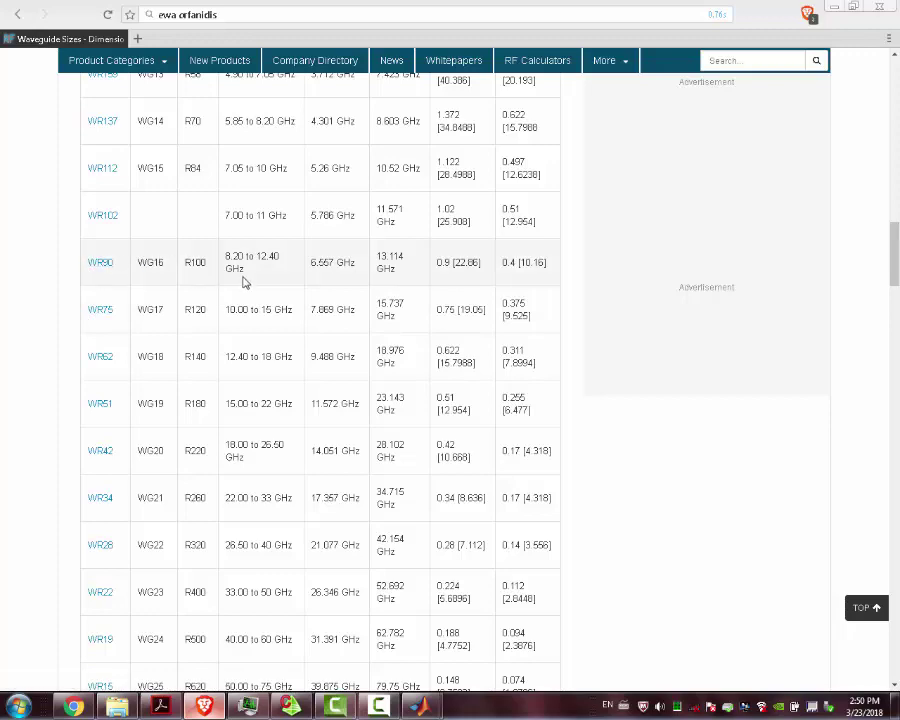
Step: Highlight the recommended frequency range and the inner dimensions in millimetres of the WR90 waveguide
{"action": "left_click_drag", "start_coordinate": [226, 258], "coordinate": [297, 269]}
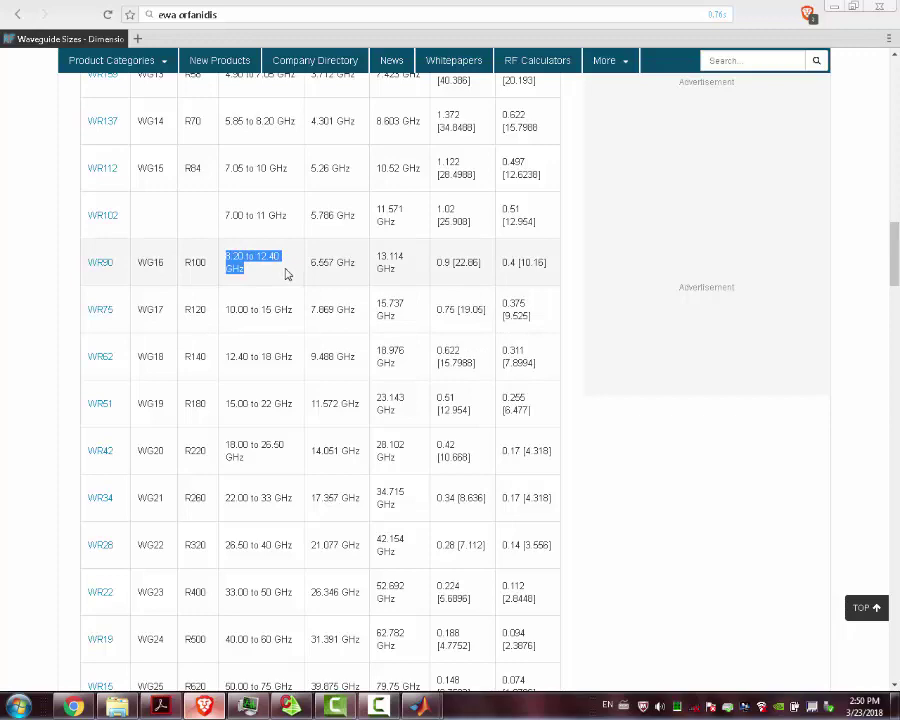
{"action": "left_click_drag", "start_coordinate": [456, 262], "coordinate": [546, 262]}
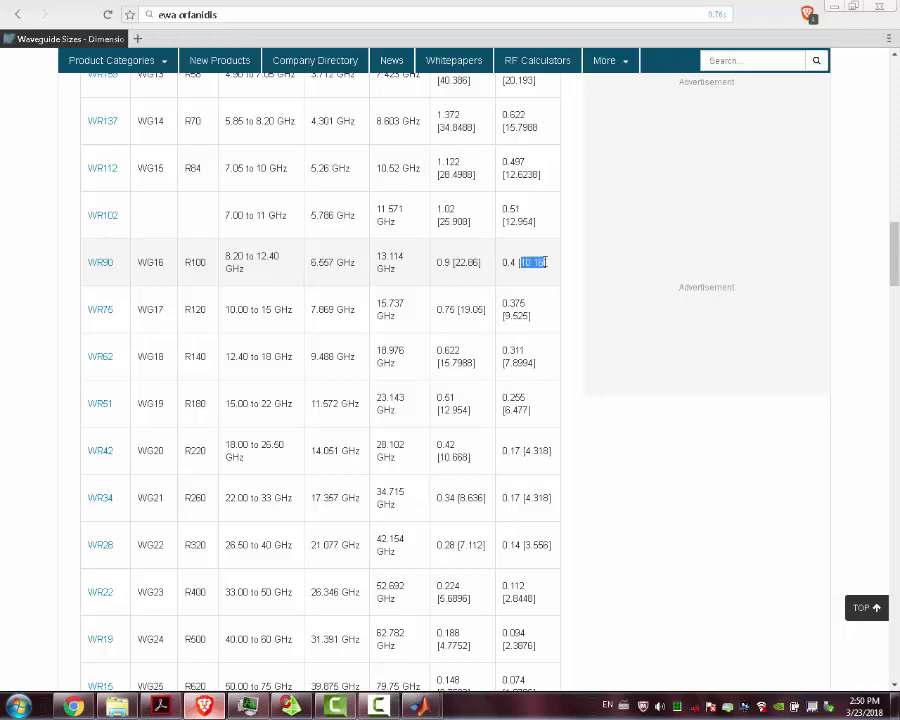
{"action": "left_click_drag", "start_coordinate": [456, 262], "coordinate": [541, 262]}
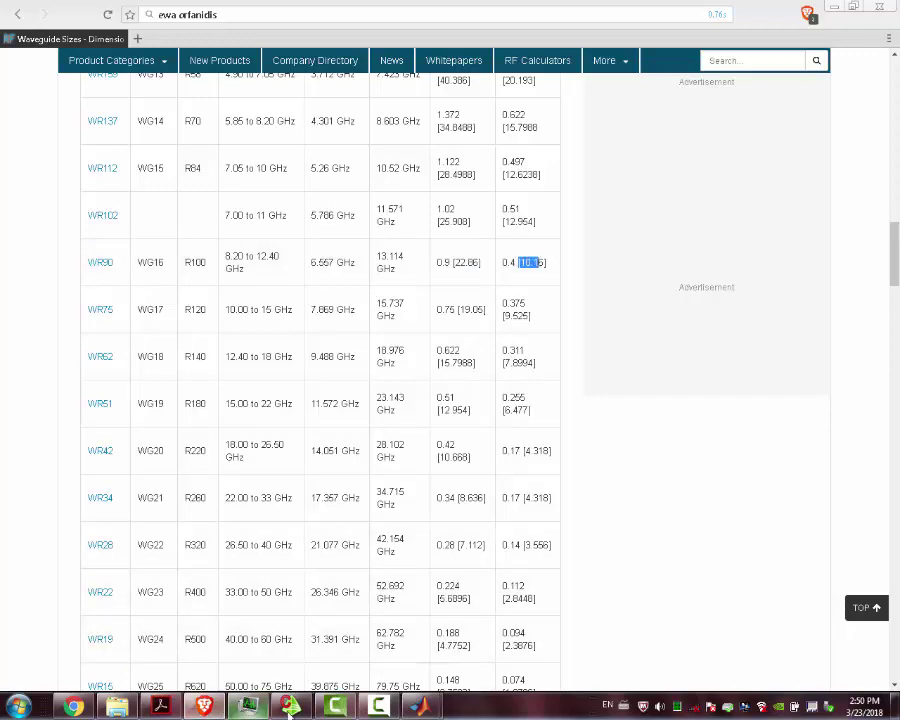
Step: Switch to the MATLAB Command Window and highlight the a,b inputs and A,B,R outputs in the hopt usage line
{"action": "mouse_move", "coordinate": [420, 707]}
{"action": "left_click", "coordinate": [496, 625]}
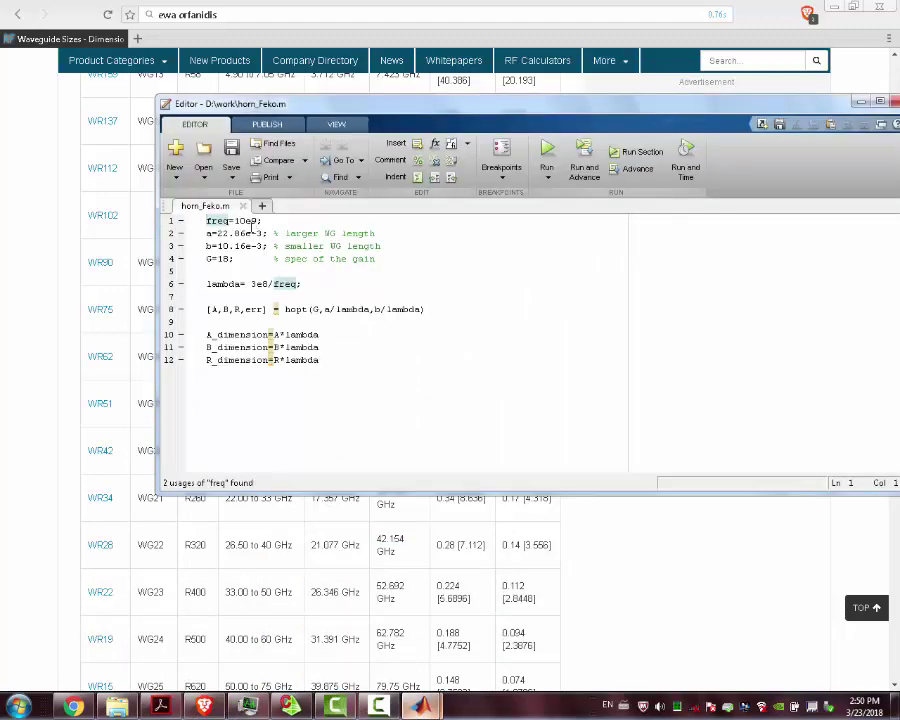
{"action": "mouse_move", "coordinate": [420, 707]}
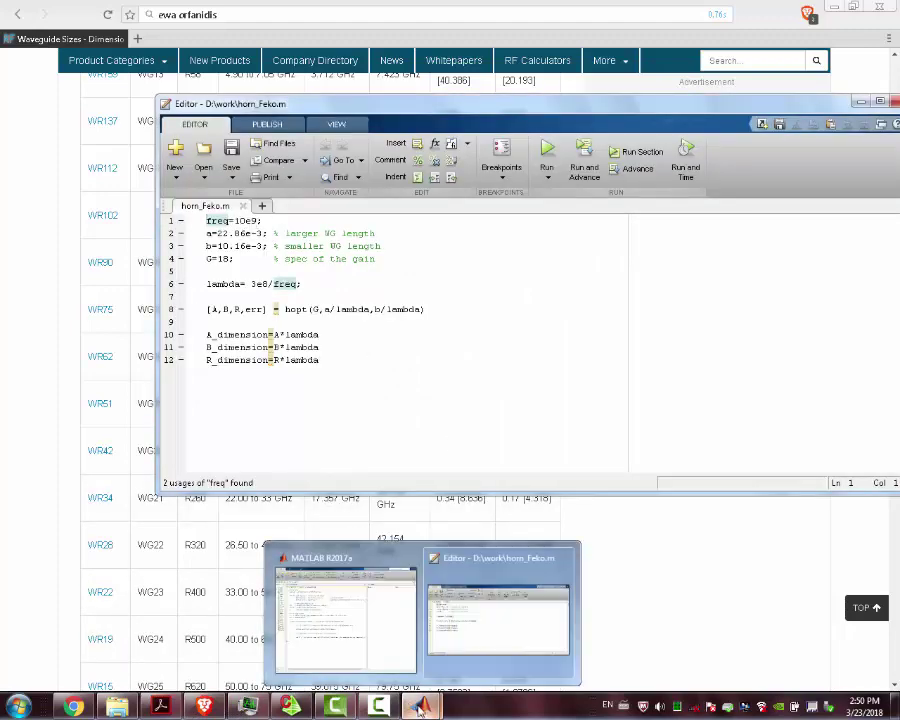
{"action": "left_click", "coordinate": [378, 643]}
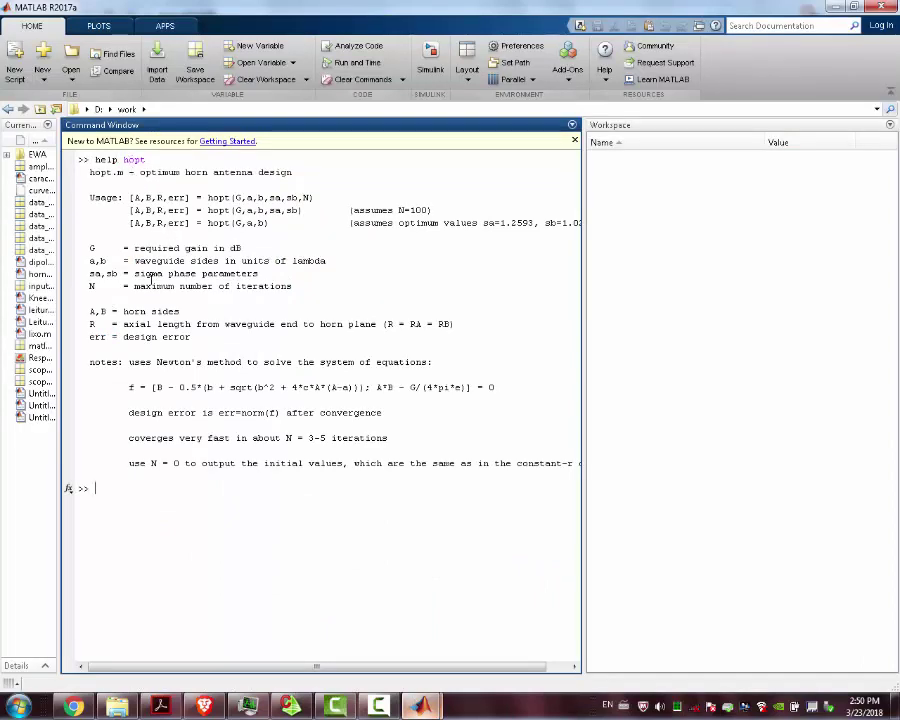
{"action": "mouse_move", "coordinate": [236, 197]}
{"action": "left_mouse_down"}
{"action": "mouse_move", "coordinate": [264, 197]}
{"action": "mouse_move", "coordinate": [242, 197]}
{"action": "left_mouse_up"}
{"action": "double_click", "coordinate": [250, 197]}
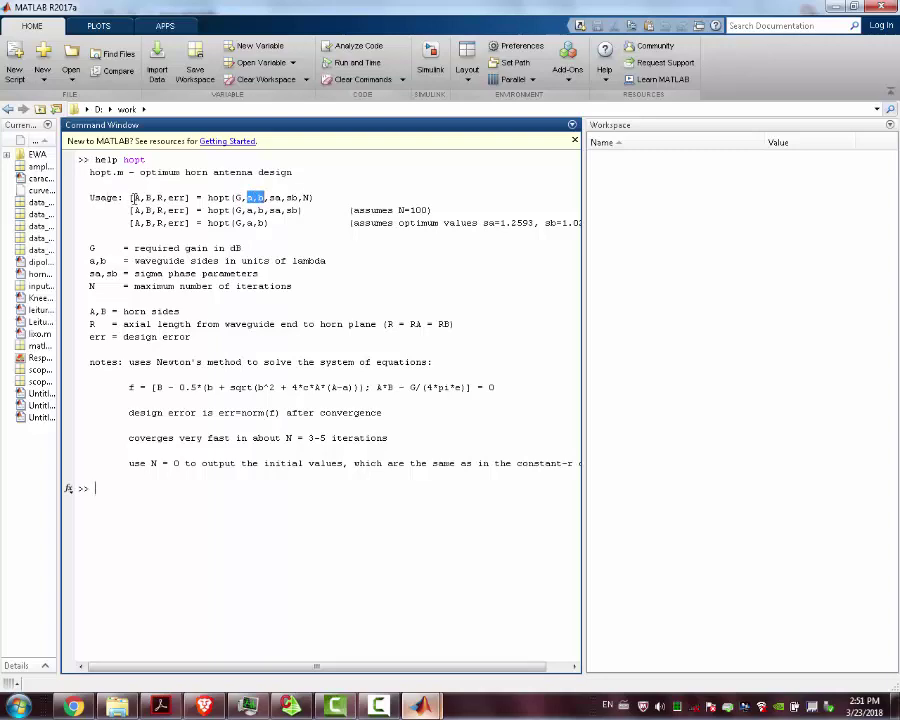
{"action": "left_click", "coordinate": [133, 197]}
{"action": "left_click_drag", "start_coordinate": [134, 197], "coordinate": [157, 197]}
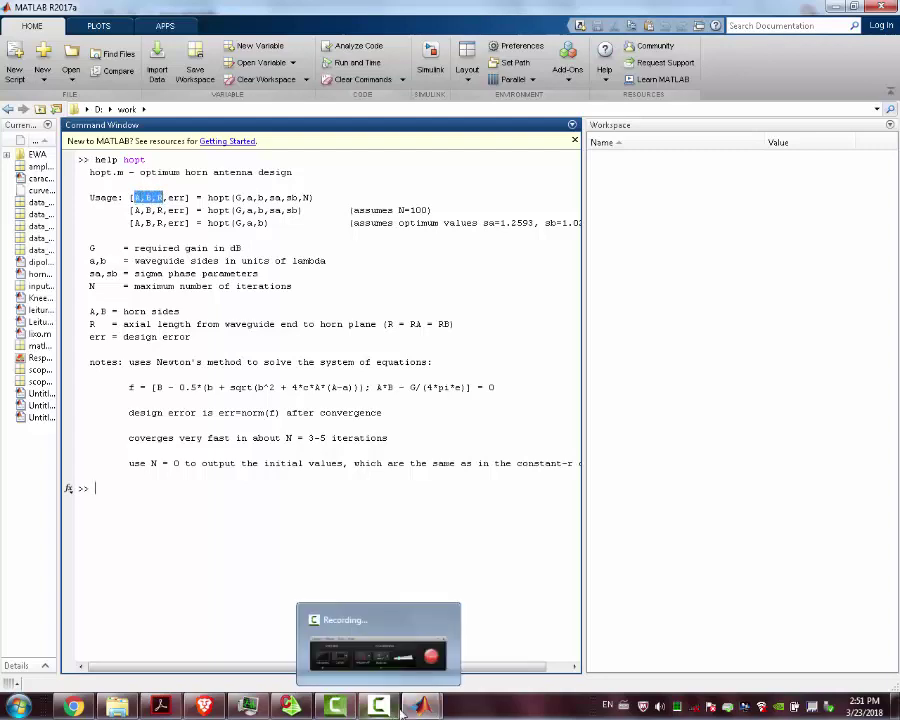
Step: Switch to CADFEKO and examine the horn's aperture sides and flare length from several angles
{"action": "mouse_move", "coordinate": [420, 708]}
{"action": "left_click", "coordinate": [290, 707]}
{"action": "left_click_drag", "start_coordinate": [380, 405], "coordinate": [342, 396]}
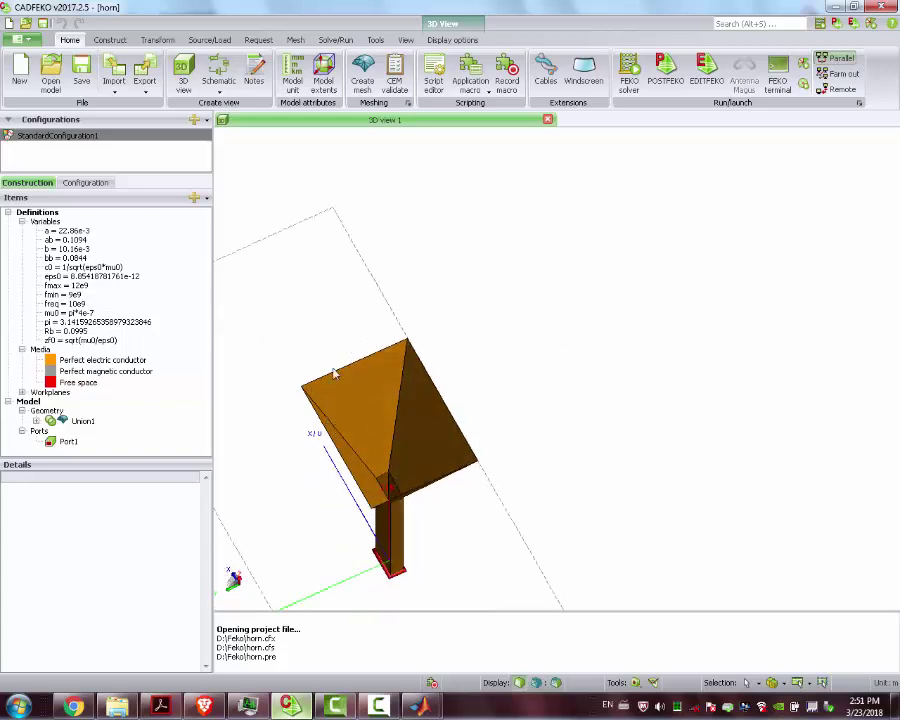
{"action": "left_click_drag", "start_coordinate": [476, 529], "coordinate": [401, 341]}
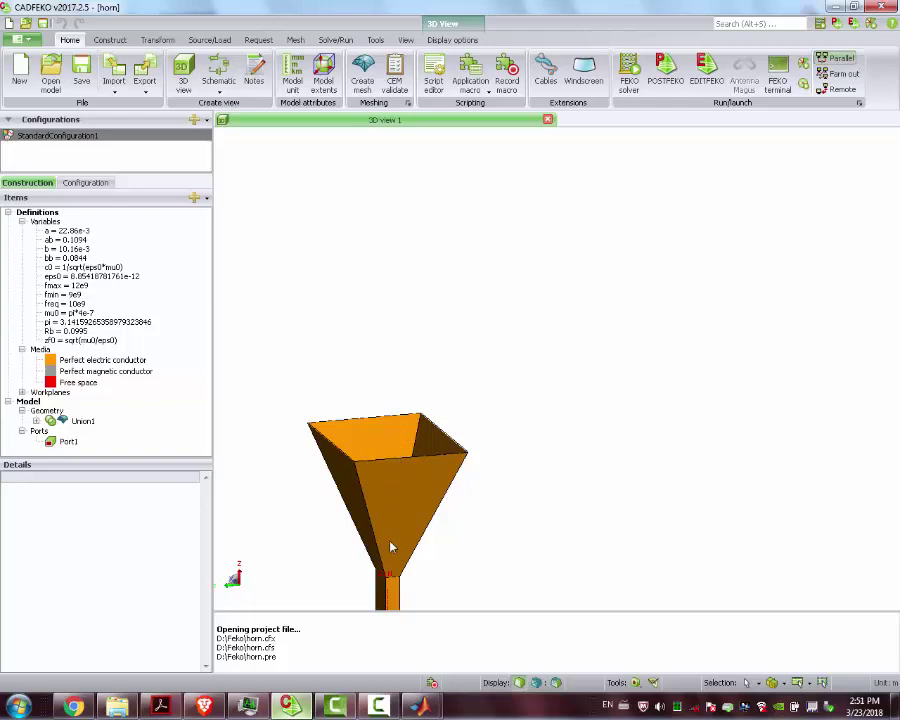
{"action": "left_click_drag", "start_coordinate": [402, 370], "coordinate": [380, 432]}
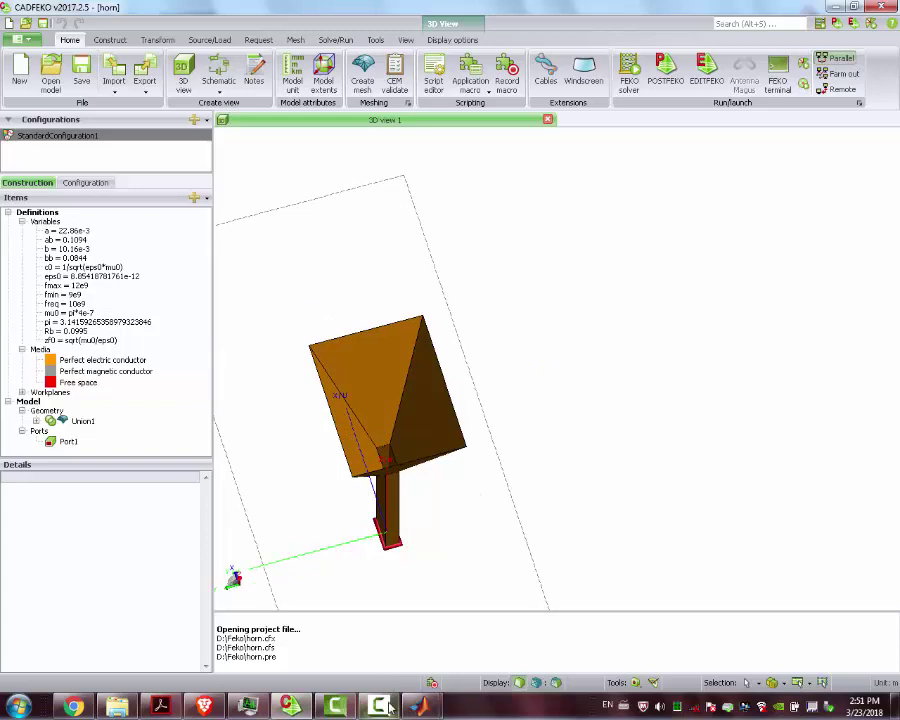
Step: Run the horn_Feko.m script in the MATLAB editor and inspect the computed A, B and R dimensions in the Command Window
{"action": "mouse_move", "coordinate": [386, 707]}
{"action": "left_click", "coordinate": [484, 628]}
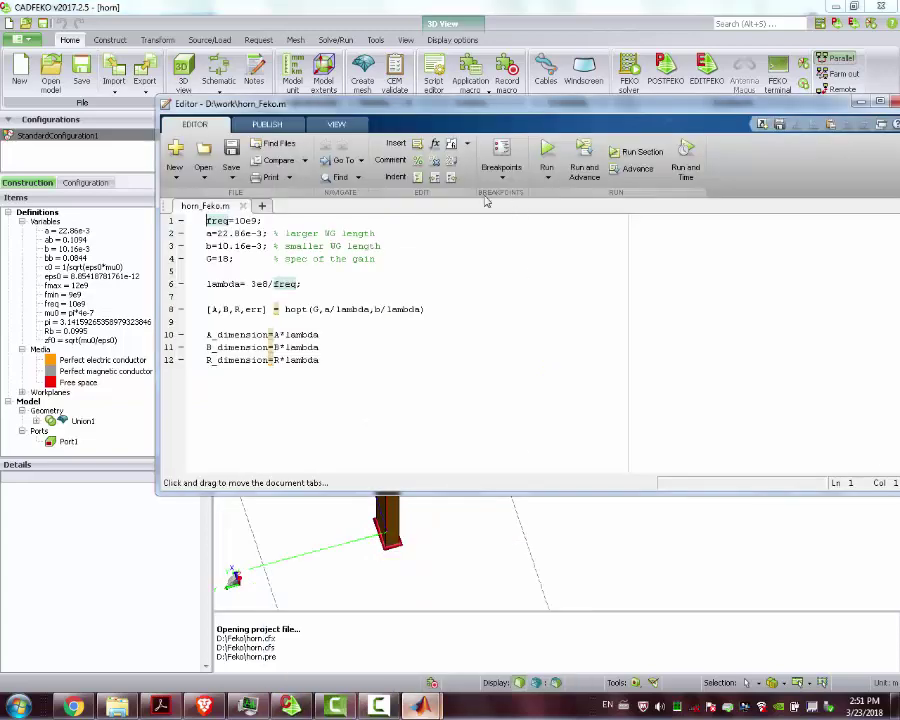
{"action": "left_click", "coordinate": [547, 150]}
{"action": "mouse_move", "coordinate": [325, 706]}
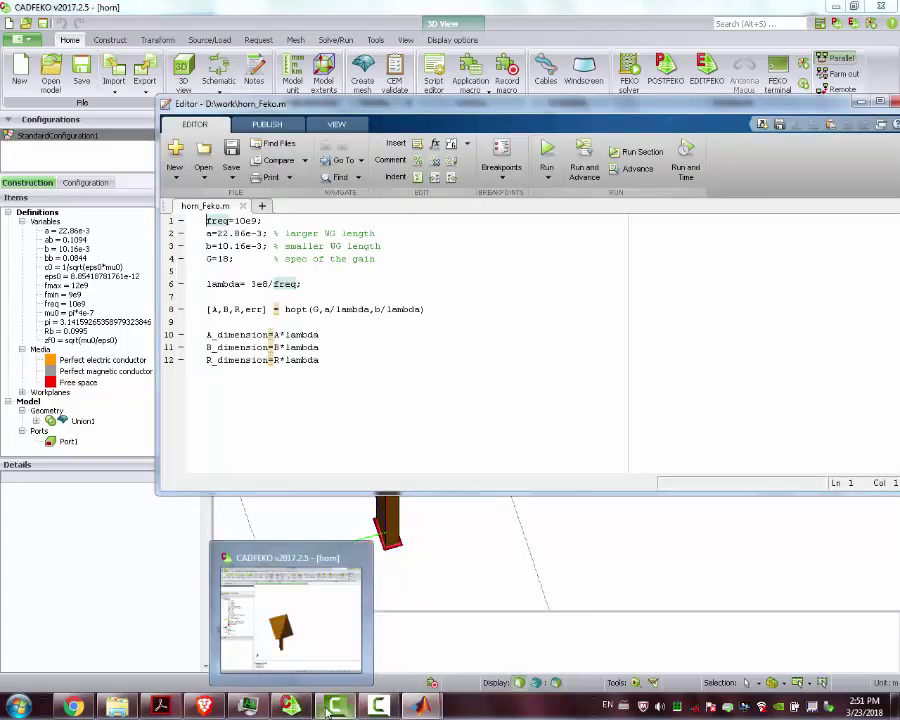
{"action": "mouse_move", "coordinate": [398, 705]}
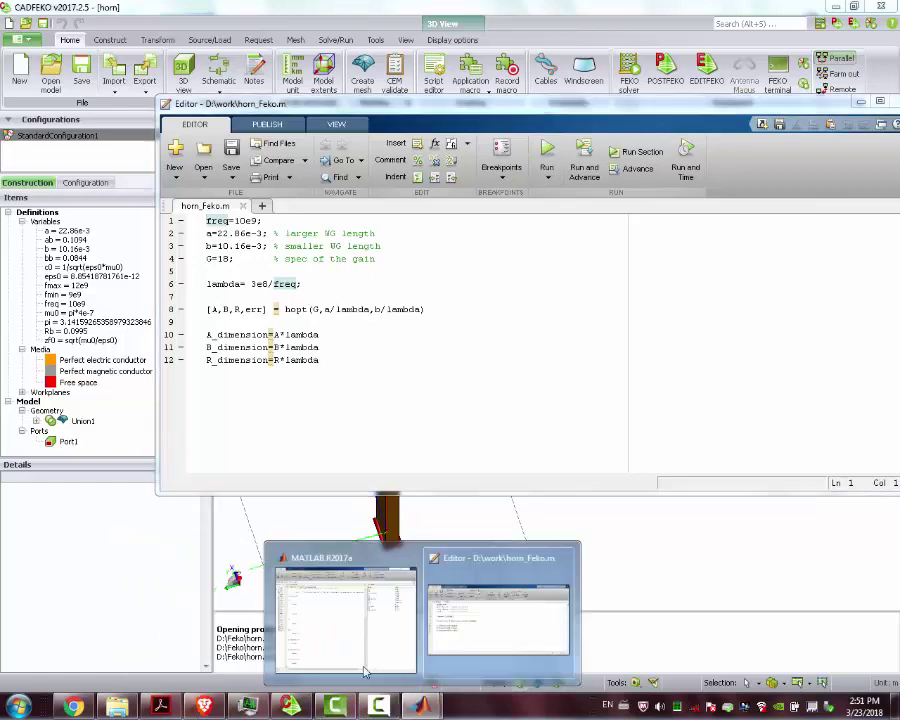
{"action": "left_click", "coordinate": [350, 615]}
{"action": "double_click", "coordinate": [125, 630]}
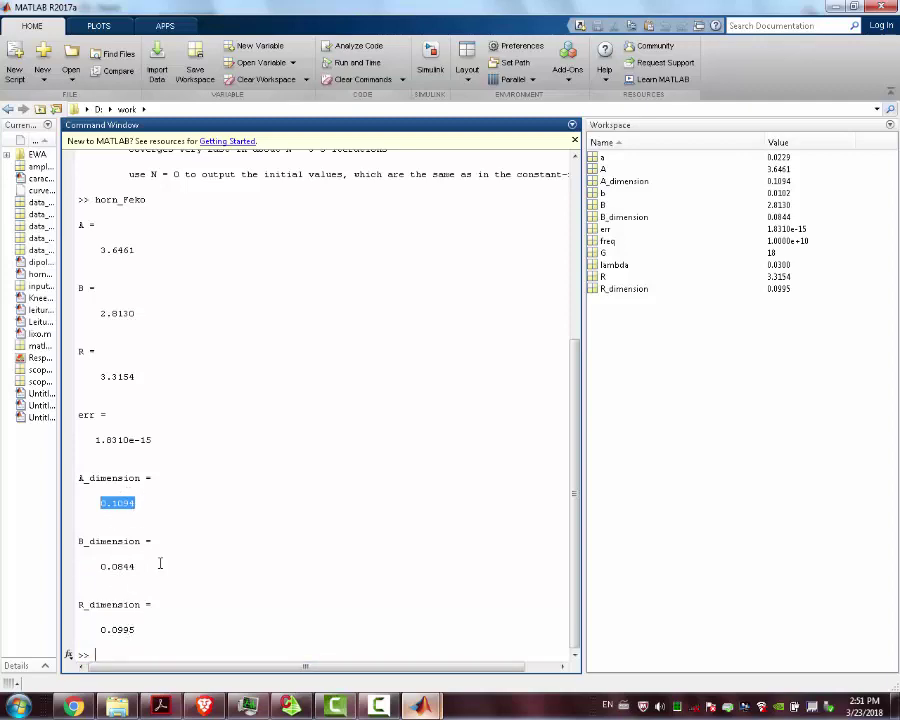
Step: Switch to CADFEKO and start a new, empty project
{"action": "mouse_move", "coordinate": [414, 708]}
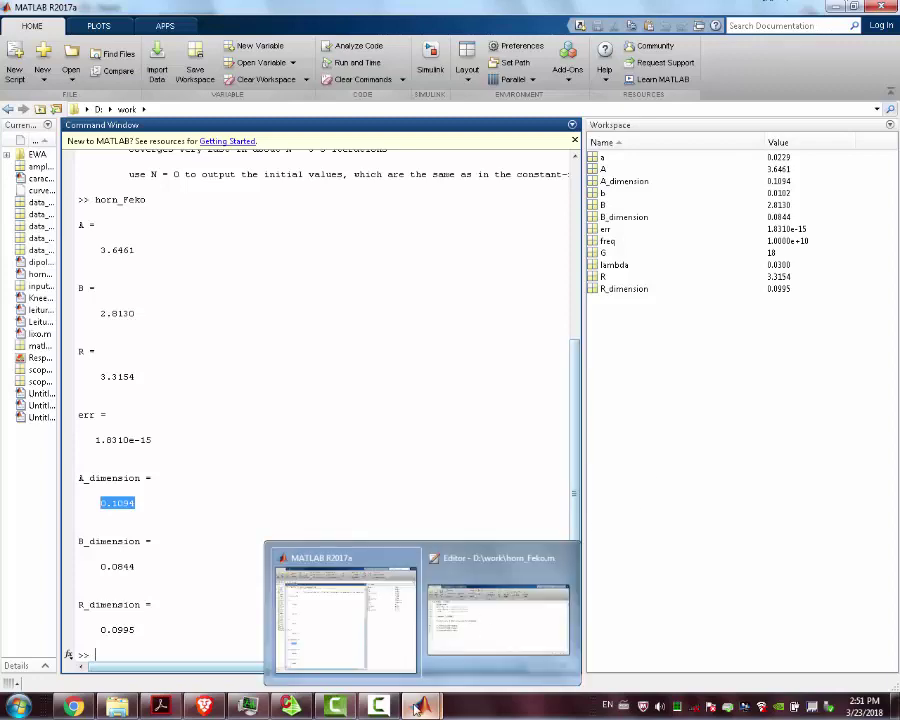
{"action": "left_click", "coordinate": [290, 706]}
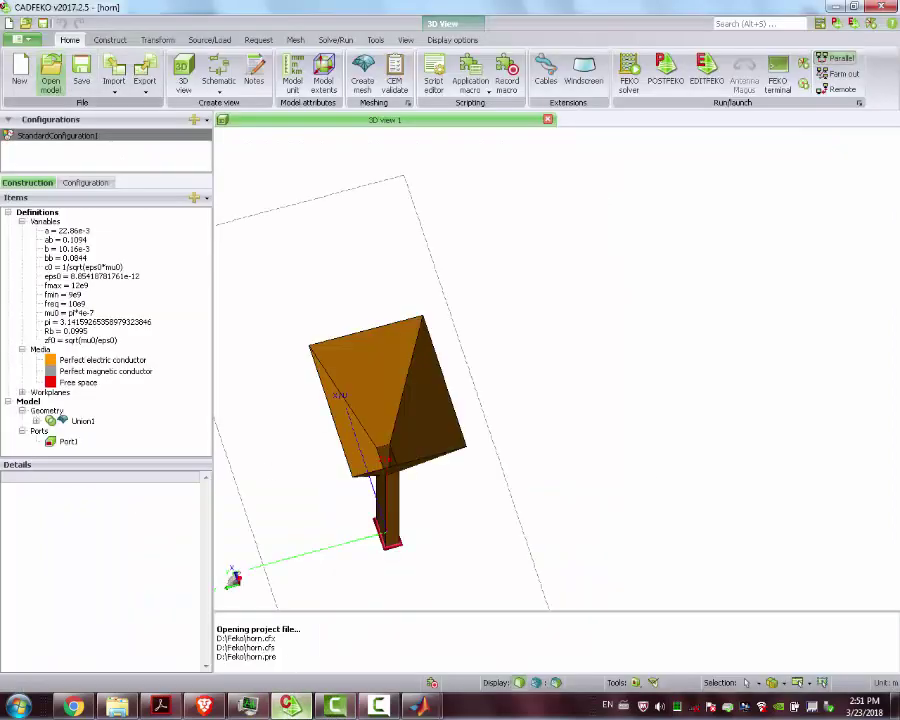
{"action": "left_click", "coordinate": [19, 72]}
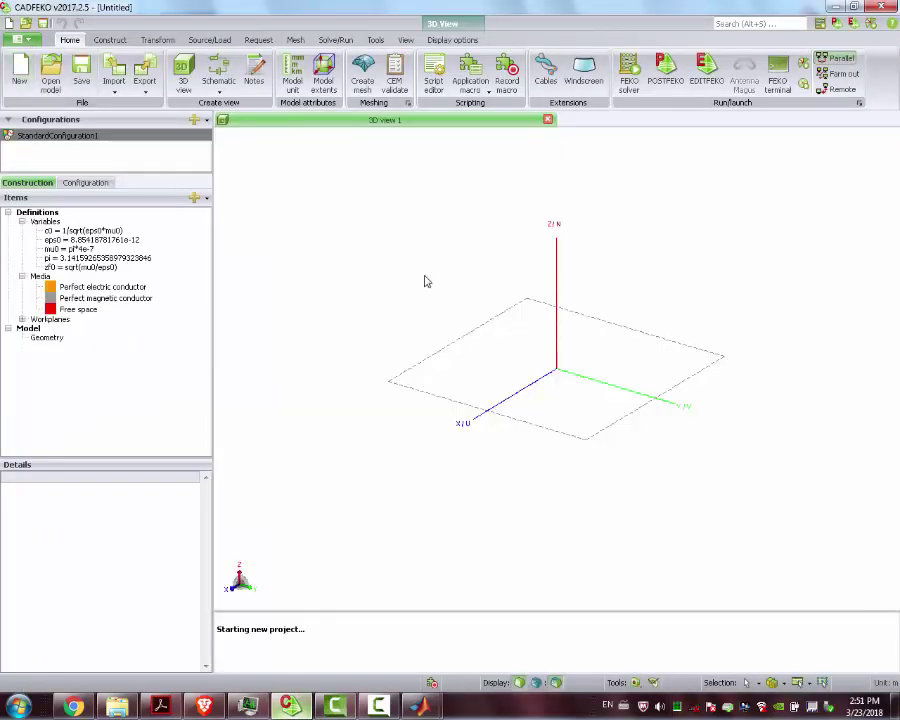
Step: Add the waveguide dimensions as variables a = 22.86e-3 and b = 10.16e-3
{"action": "left_click", "coordinate": [47, 224]}
{"action": "right_click", "coordinate": [47, 228]}
{"action": "left_click", "coordinate": [90, 228]}
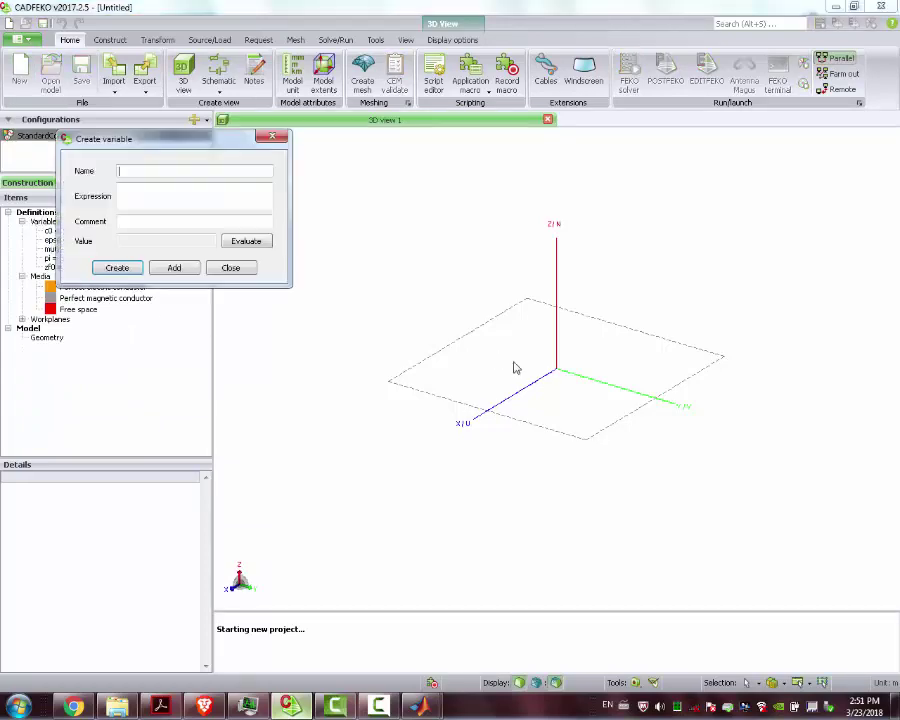
{"action": "key", "text": "Tab"}
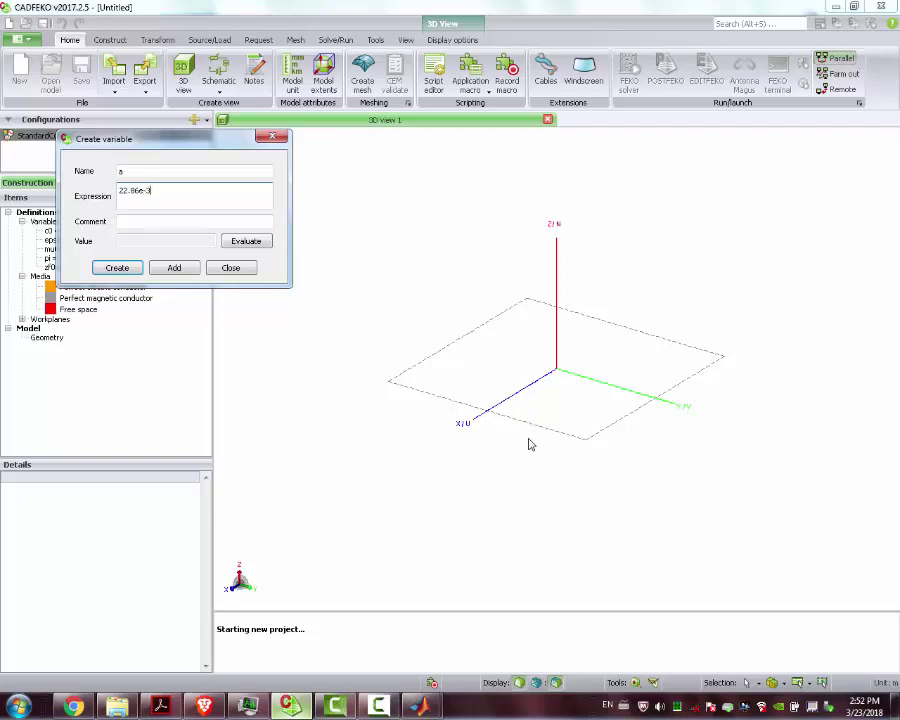
{"action": "left_click", "coordinate": [174, 267]}
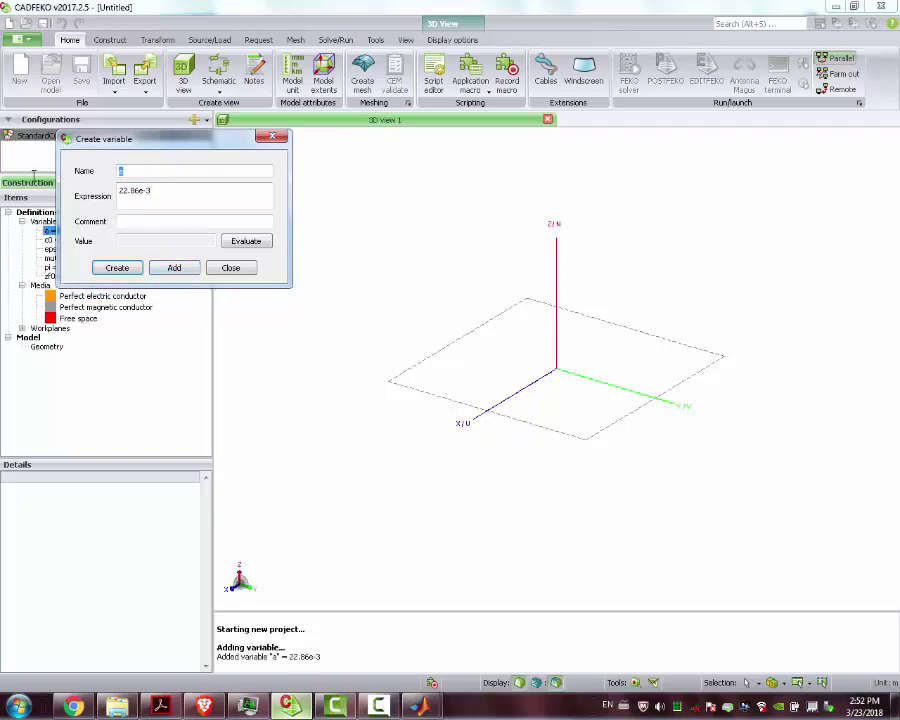
{"action": "key", "text": "Tab"}
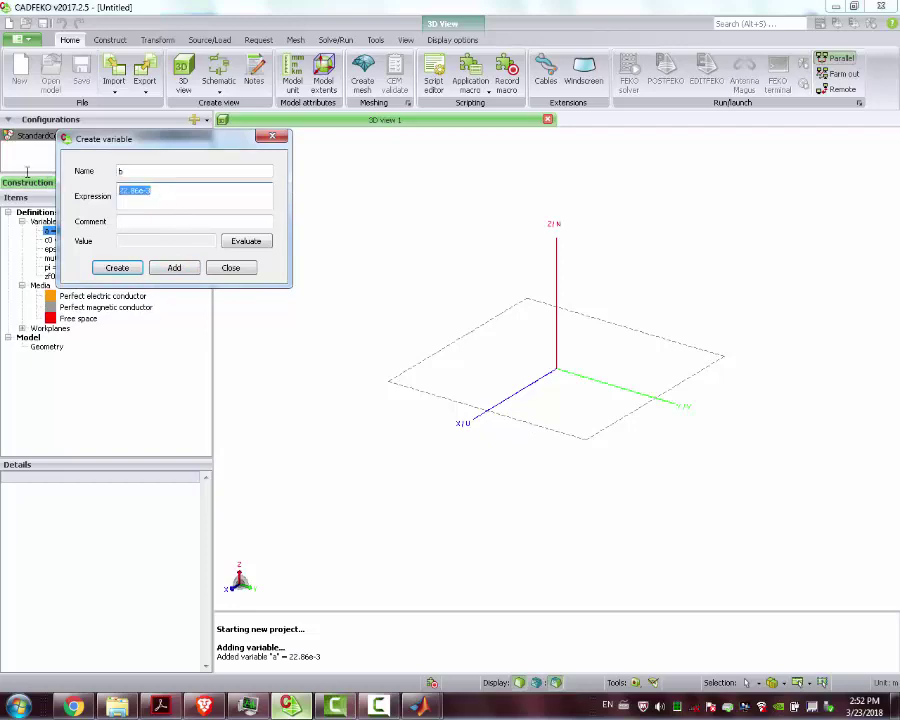
{"action": "type", "text": "10"}
{"action": "left_click", "coordinate": [174, 267]}
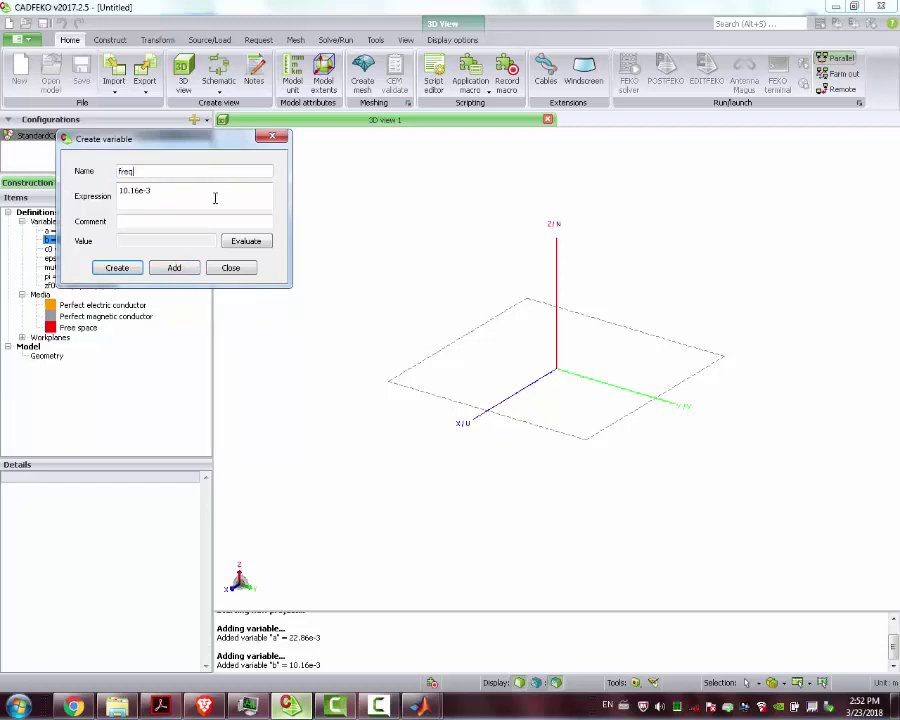
Step: Add a variable named freq with the expression 10e9
{"action": "key", "text": "Tab"}
{"action": "type", "text": "10"}
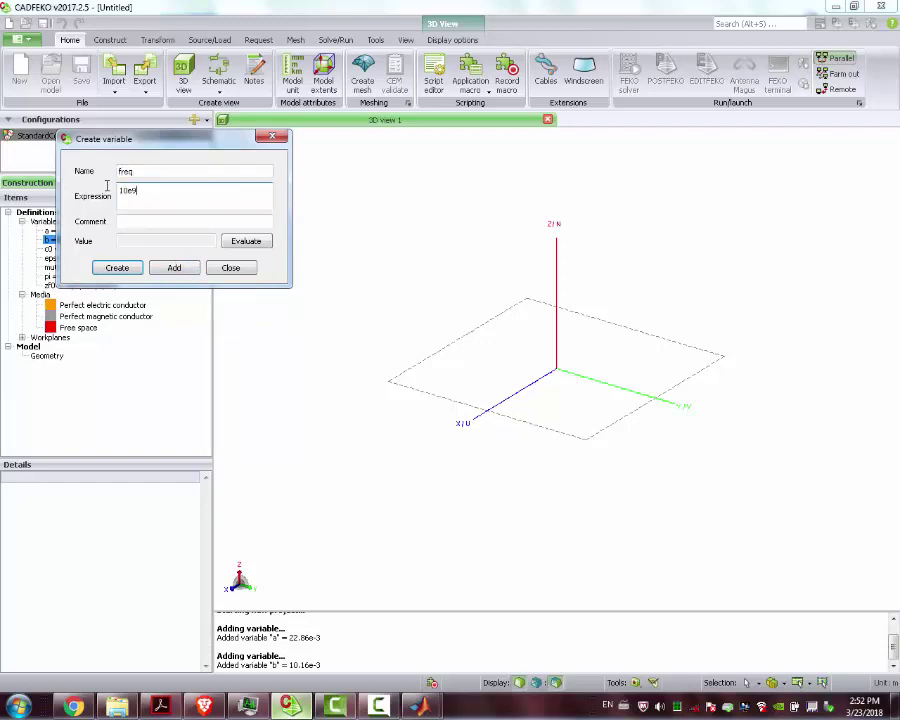
{"action": "left_click", "coordinate": [187, 270]}
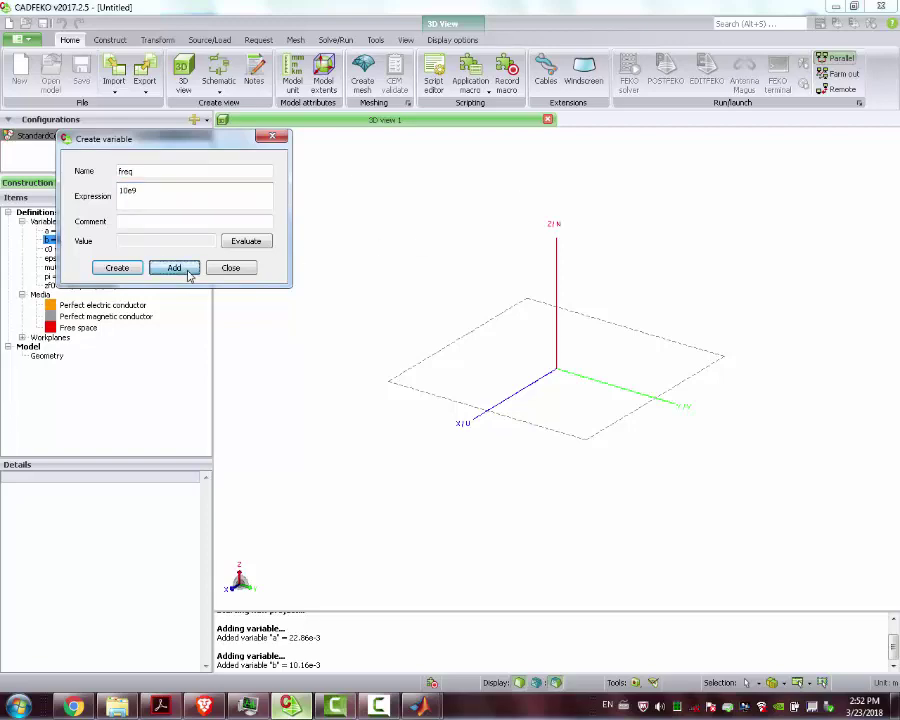
Step: Add the frequency limits as variables fmin = 9e9 and fmax = 12e9
{"action": "type", "text": "f"}
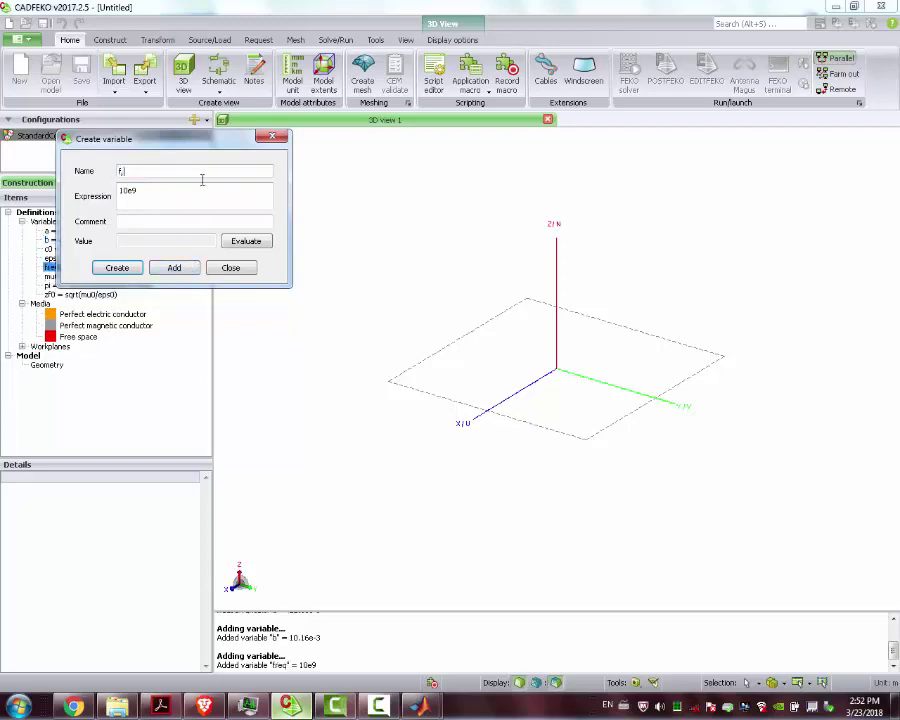
{"action": "type", "text": "min"}
{"action": "key", "text": "Tab"}
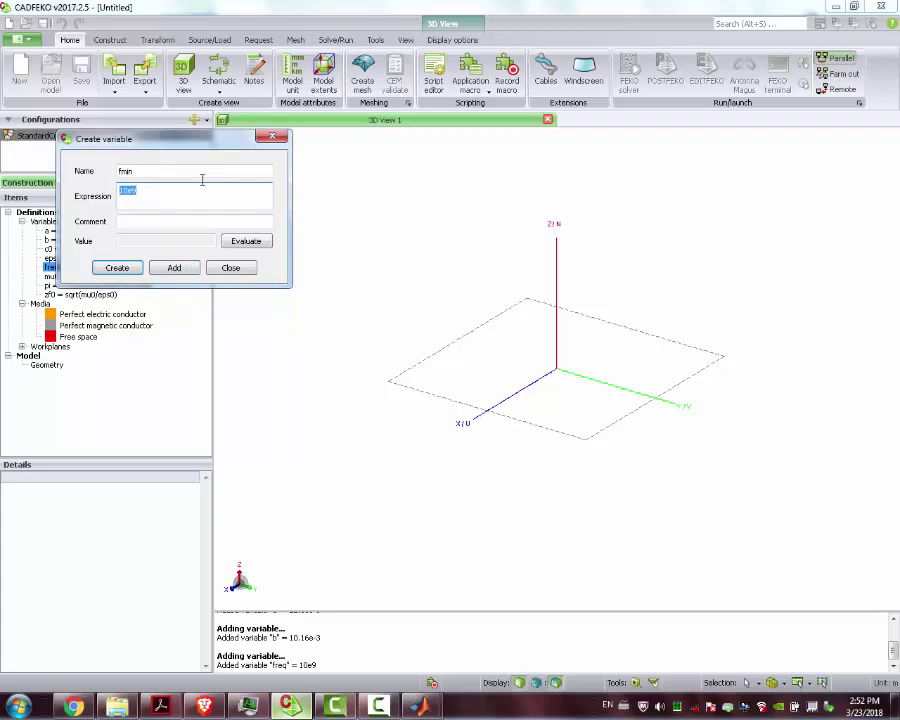
{"action": "type", "text": "9"}
{"action": "left_click", "coordinate": [176, 267]}
{"action": "type", "text": "f"}
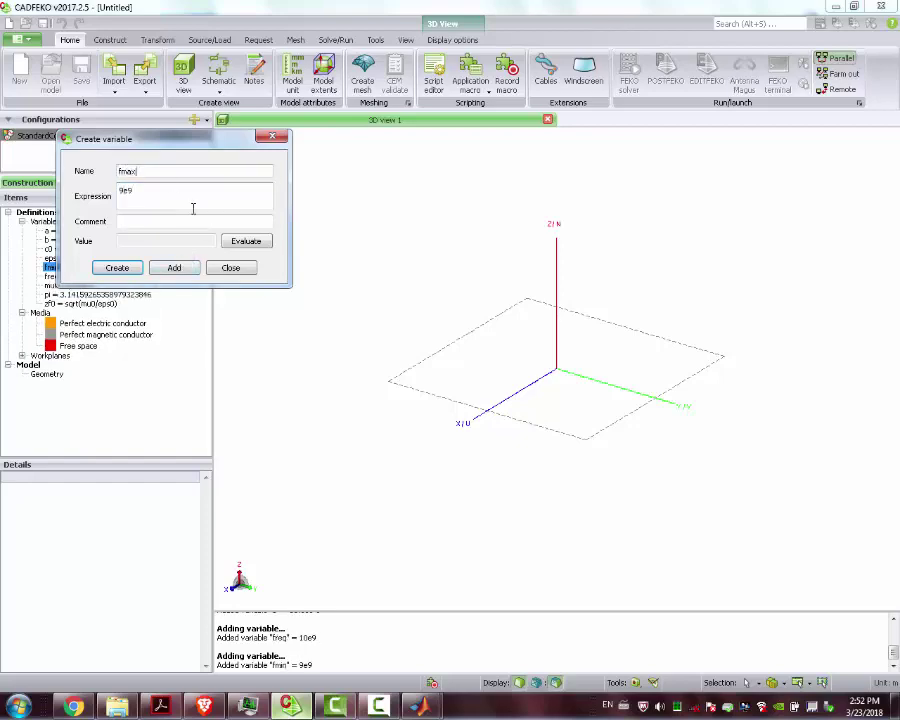
{"action": "left_click_drag", "start_coordinate": [194, 200], "coordinate": [77, 188]}
{"action": "type", "text": "12"}
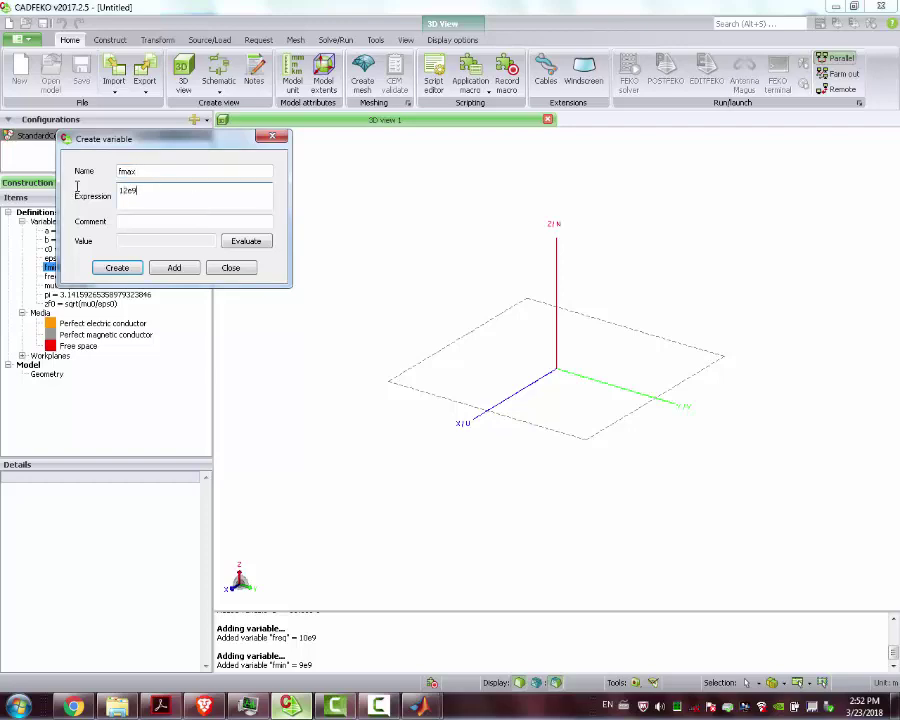
{"action": "left_click", "coordinate": [174, 267]}
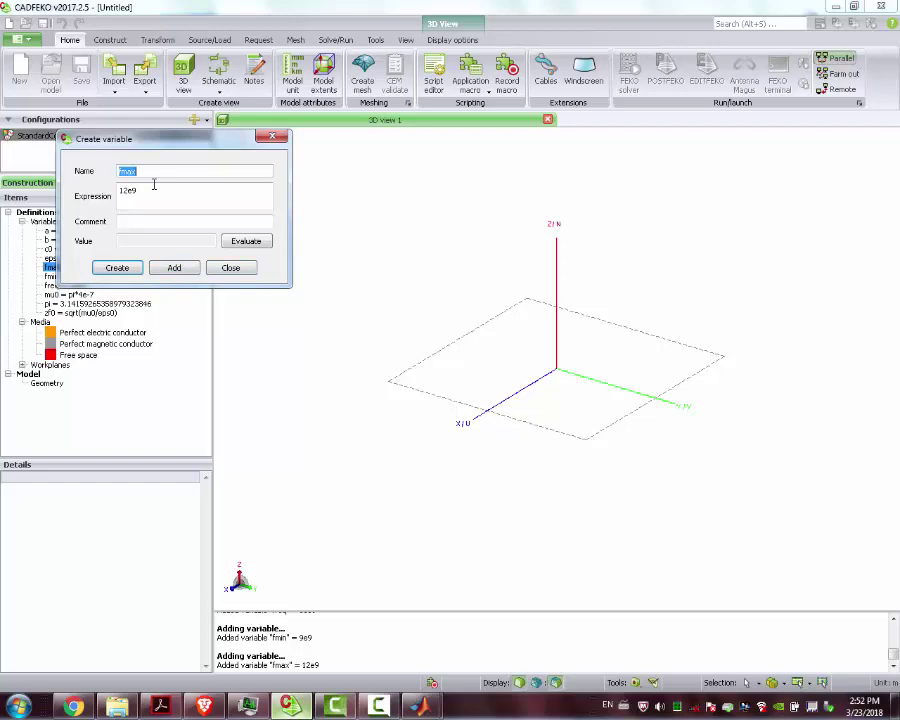
Step: Add a variable named ab with the expression 0.1094 for the horn's A dimension
{"action": "type", "text": "a"}
{"action": "type", "text": "b"}
{"action": "left_click_drag", "start_coordinate": [150, 193], "coordinate": [119, 189]}
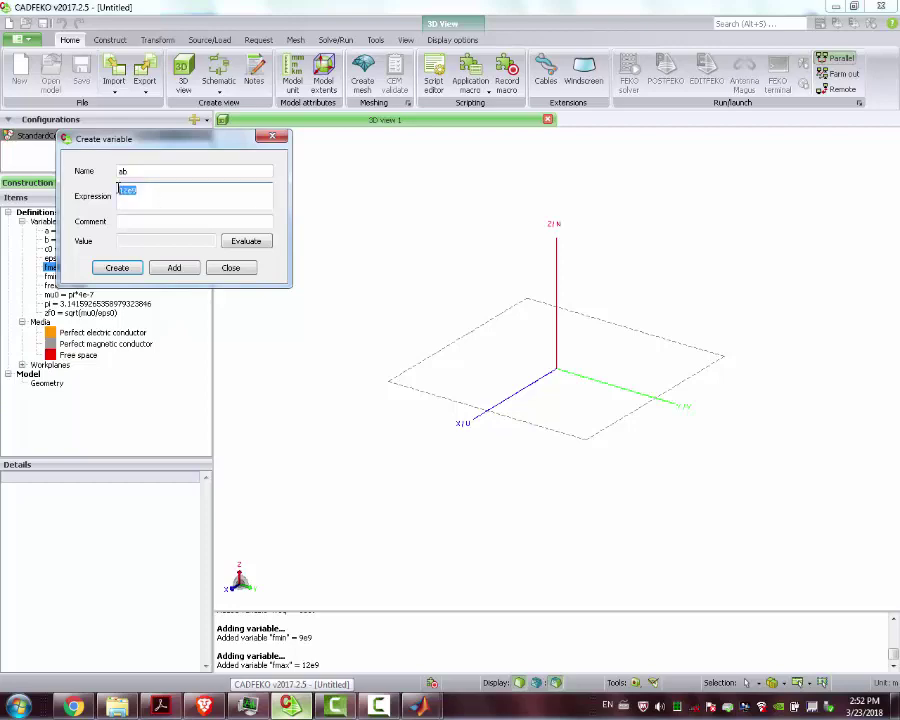
{"action": "type", "text": "0.1094"}
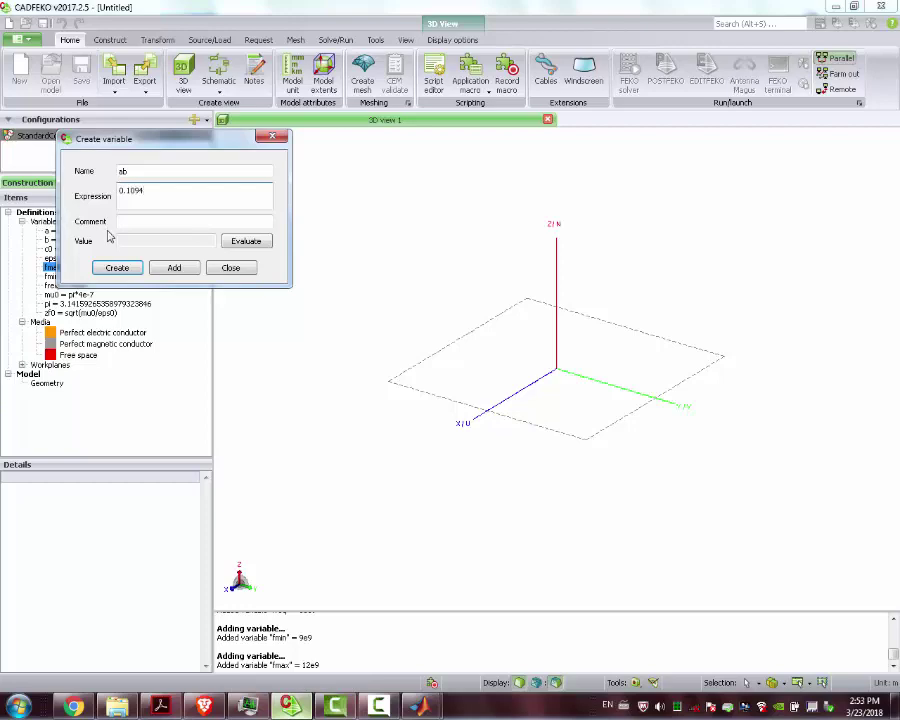
{"action": "left_click", "coordinate": [175, 267]}
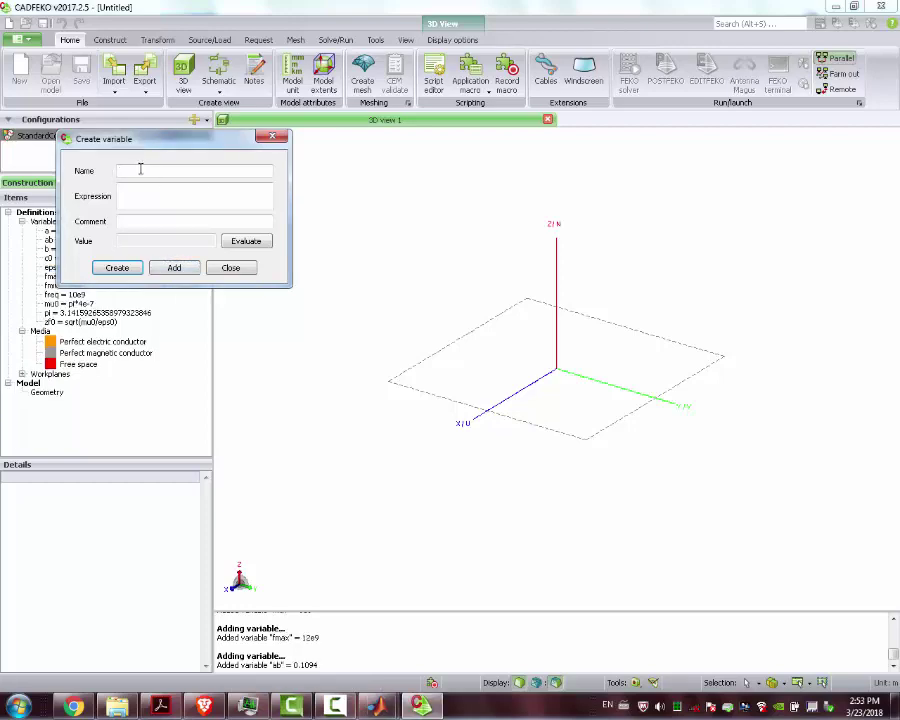
Step: Add the remaining horn dimensions as variables bb = 0.0844 and Rb = 0.0995, and finish creating variables
{"action": "type", "text": "bb"}
{"action": "left_click", "coordinate": [164, 195]}
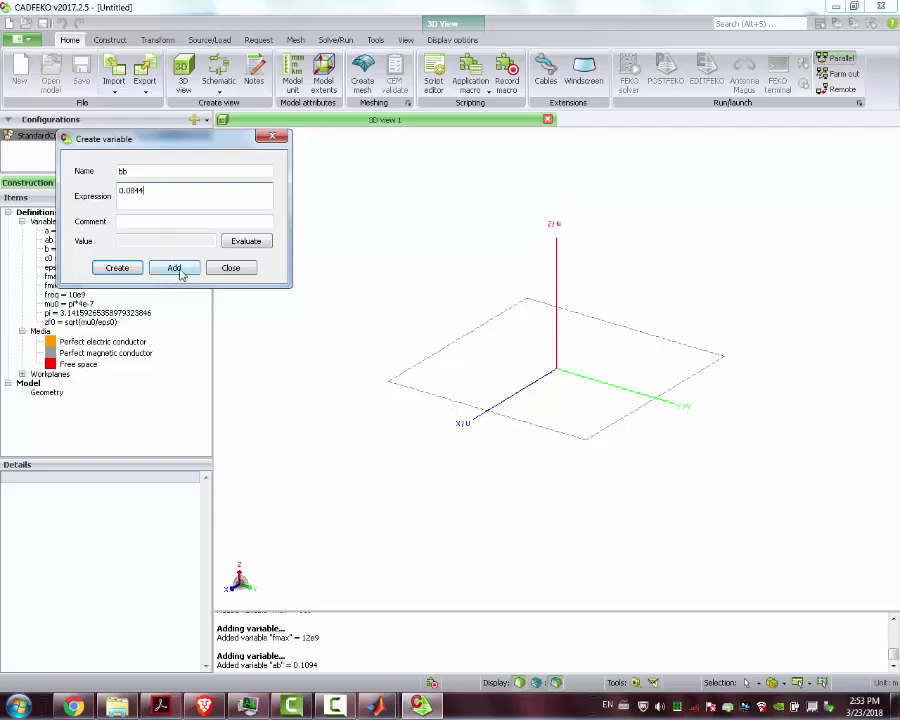
{"action": "left_click", "coordinate": [176, 268]}
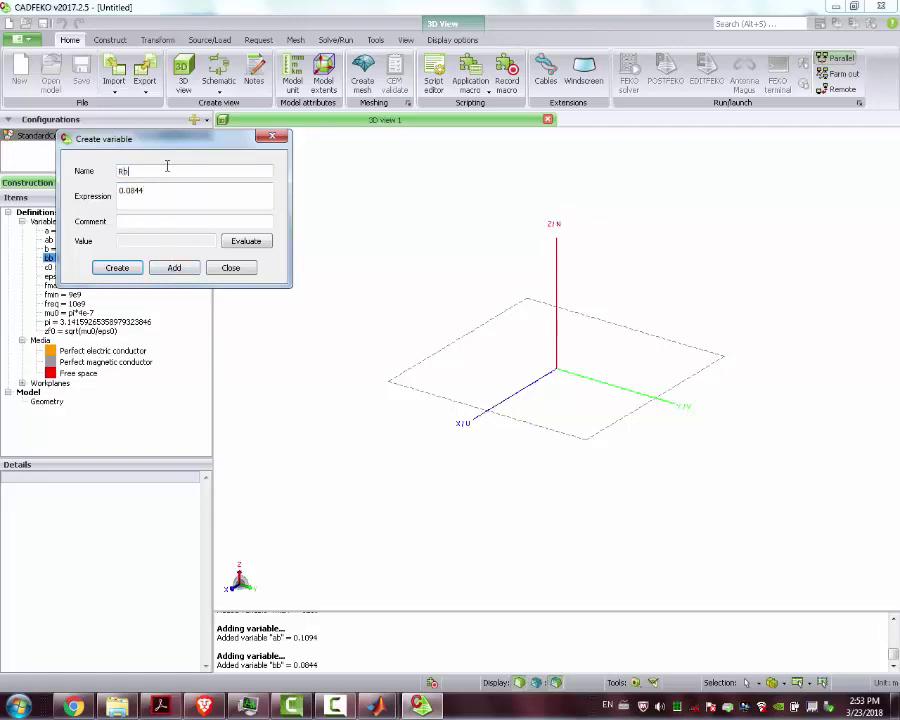
{"action": "key", "text": "Tab"}
{"action": "type", "text": "0"}
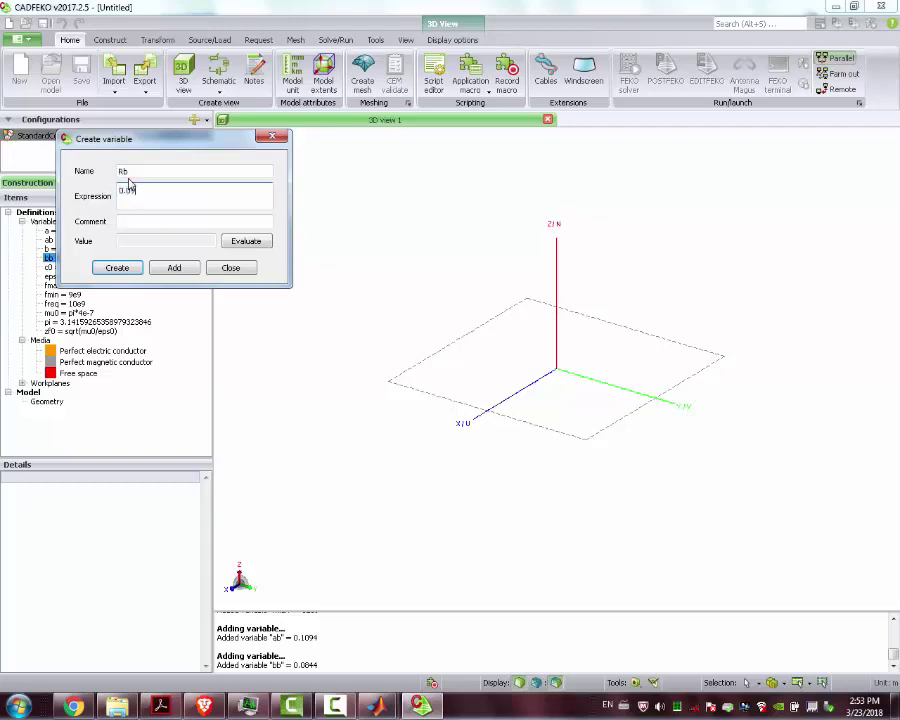
{"action": "type", "text": ".0995"}
{"action": "left_click", "coordinate": [175, 268]}
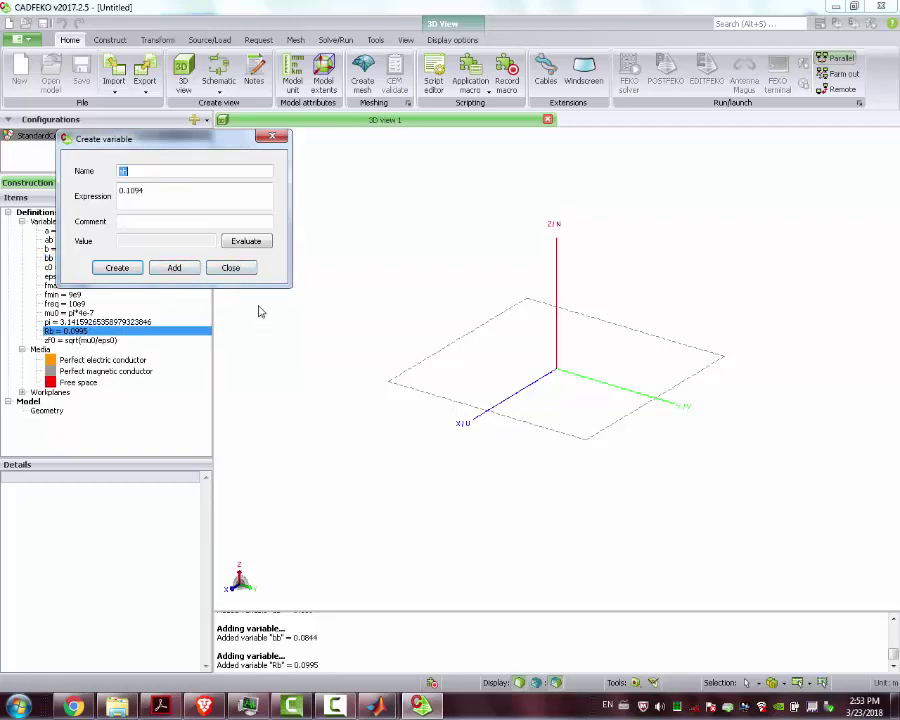
{"action": "left_click", "coordinate": [231, 268]}
Step: Switch to the MATLAB Command Window and highlight the A_dimension, B_dimension and R_dimension values to check them against the variables
{"action": "mouse_move", "coordinate": [380, 712]}
{"action": "left_click", "coordinate": [314, 620]}
{"action": "left_click_drag", "start_coordinate": [136, 629], "coordinate": [98, 628]}
{"action": "left_click_drag", "start_coordinate": [136, 566], "coordinate": [100, 566]}
{"action": "left_click_drag", "start_coordinate": [135, 503], "coordinate": [100, 503]}
{"action": "left_click_drag", "start_coordinate": [135, 566], "coordinate": [100, 566]}
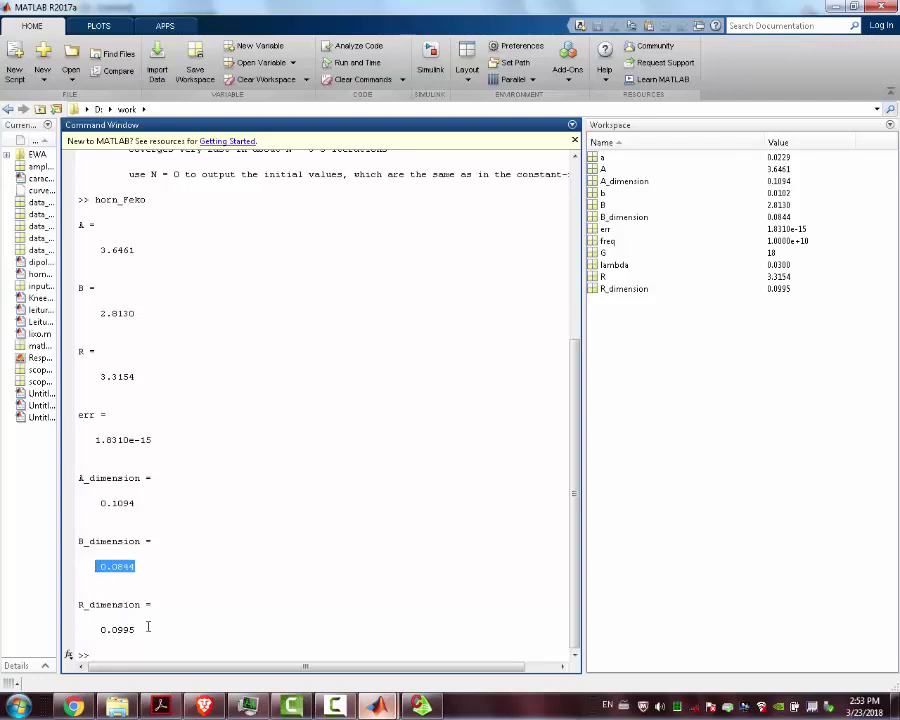
{"action": "left_click_drag", "start_coordinate": [137, 629], "coordinate": [89, 629]}
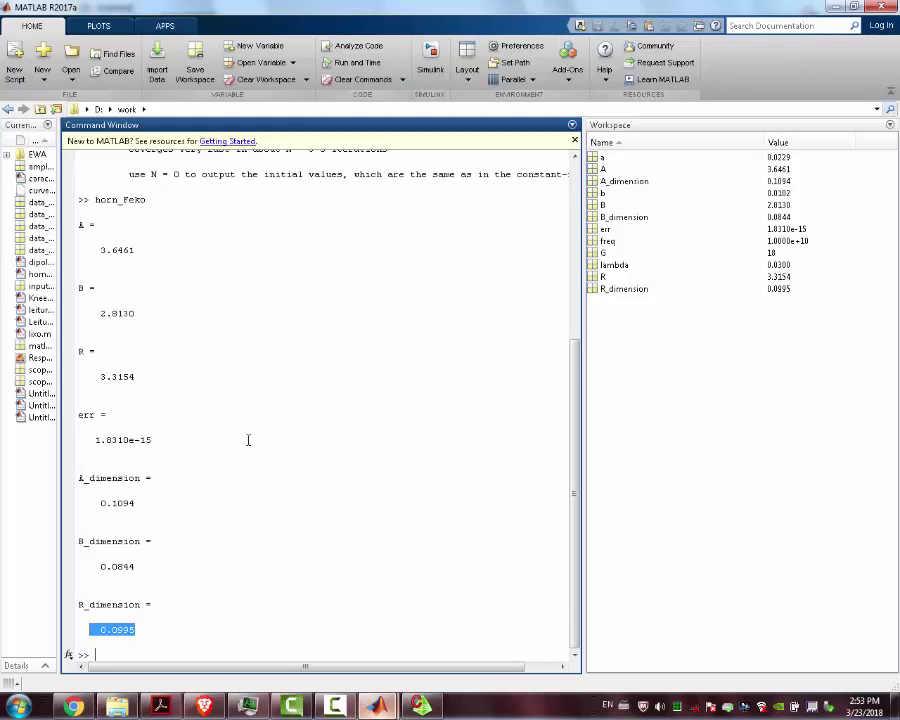
Step: Switch to CADFEKO and create a cuboid defined by its base centre at the origin, with width a, depth b and height 5*a
{"action": "left_click", "coordinate": [420, 706]}
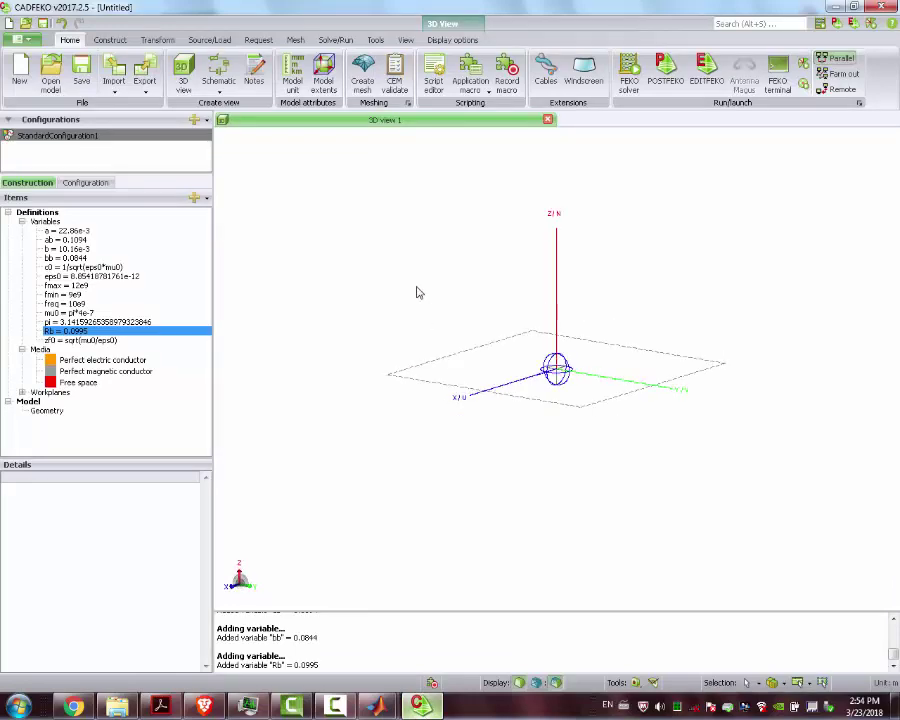
{"action": "left_click", "coordinate": [110, 40]}
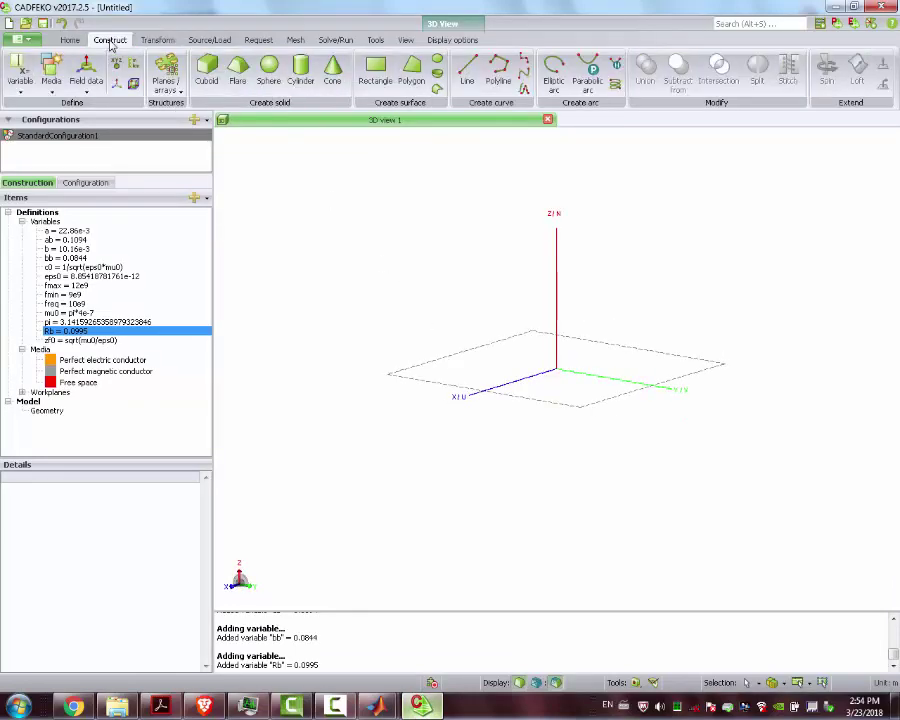
{"action": "left_click", "coordinate": [206, 70]}
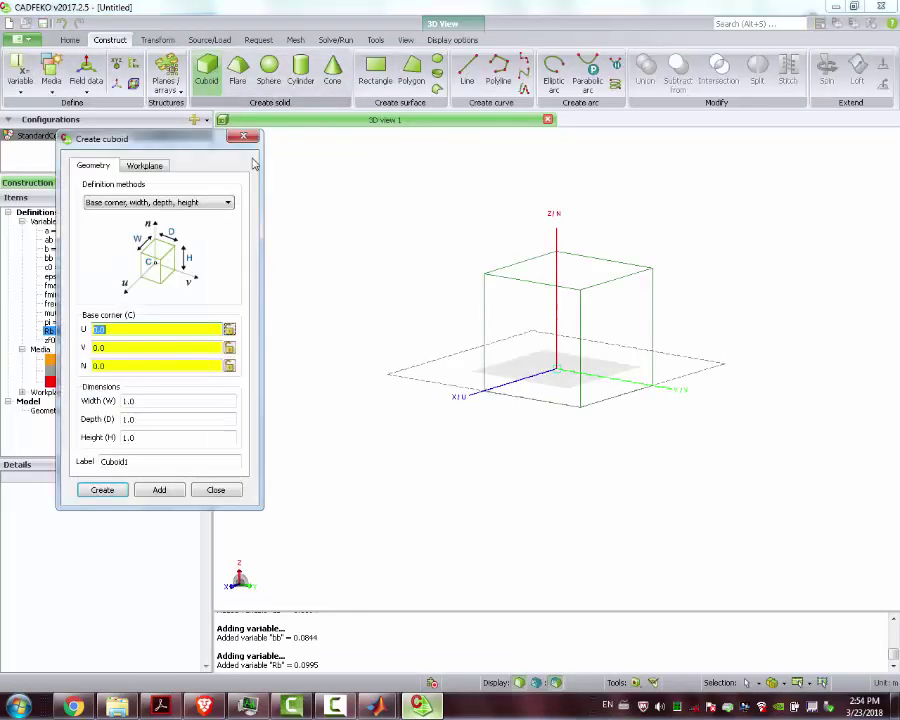
{"action": "left_click", "coordinate": [180, 202]}
{"action": "left_click", "coordinate": [150, 220]}
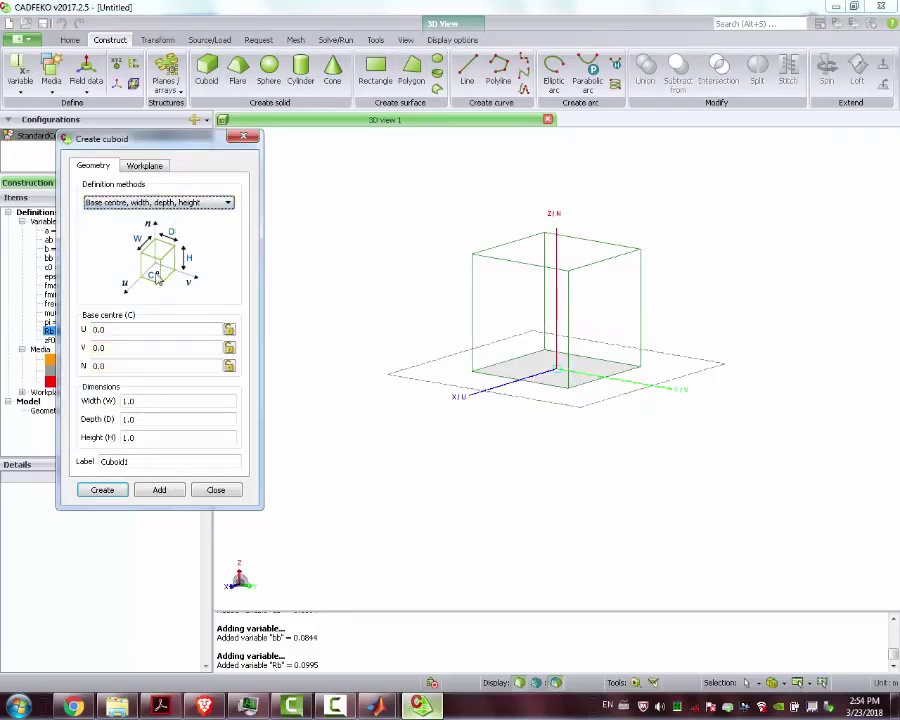
{"action": "left_click", "coordinate": [122, 400]}
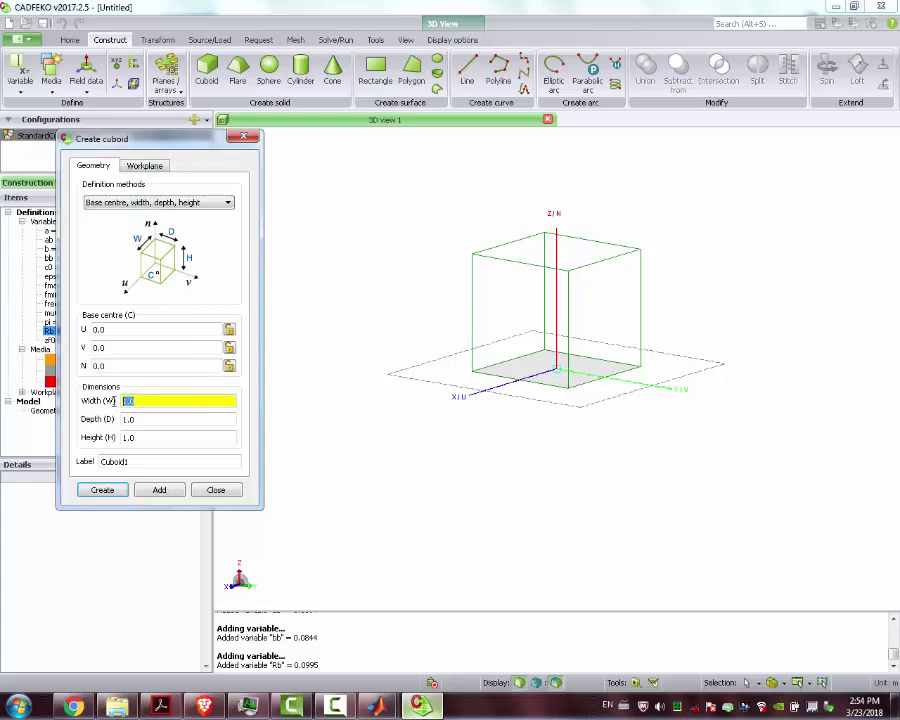
{"action": "type", "text": "a"}
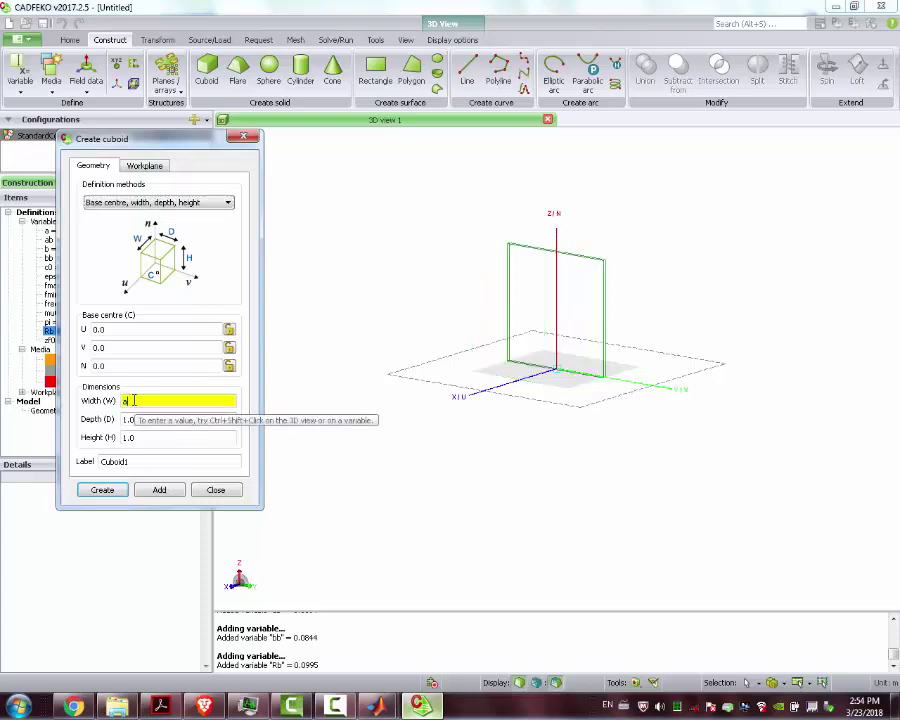
{"action": "key", "text": "Tab"}
{"action": "type", "text": "b"}
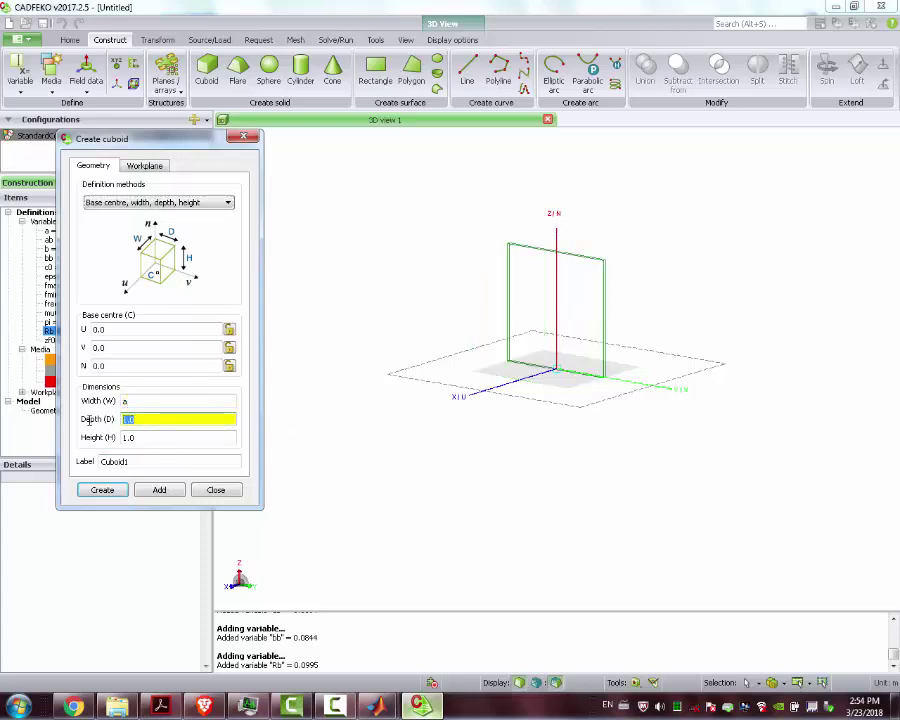
{"action": "left_click", "coordinate": [140, 437]}
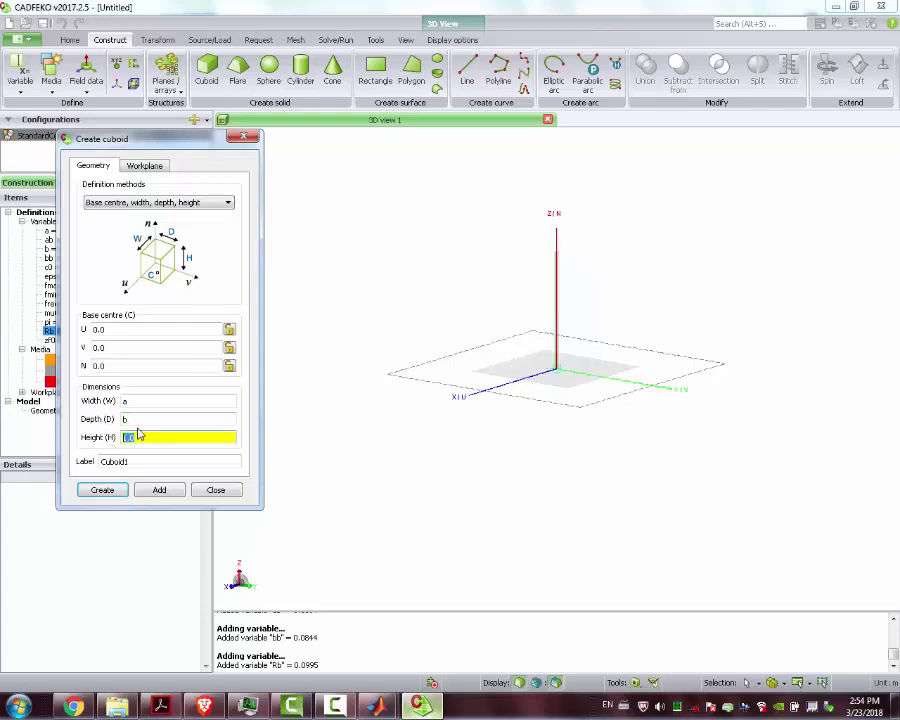
{"action": "type", "text": "b"}
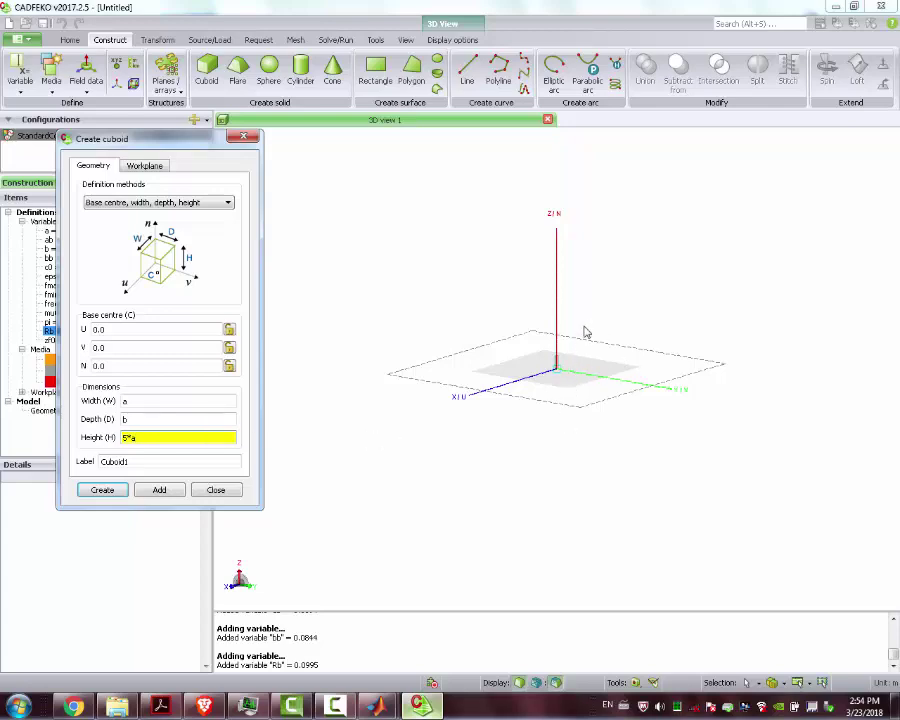
{"action": "left_click", "coordinate": [165, 492]}
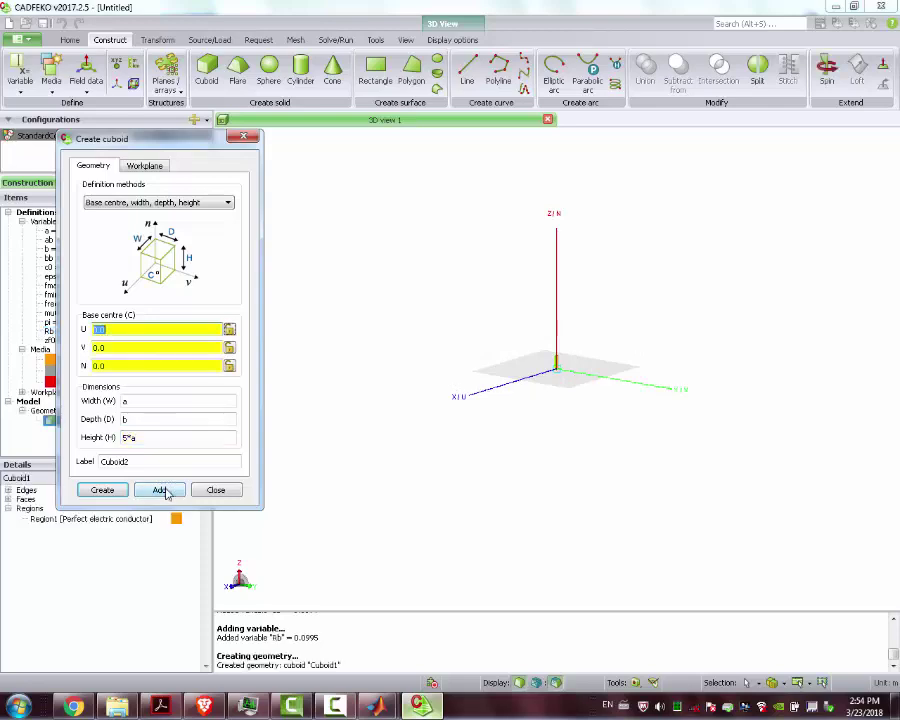
{"action": "left_click", "coordinate": [215, 490]}
{"action": "left_click_drag", "start_coordinate": [635, 356], "coordinate": [553, 364]}
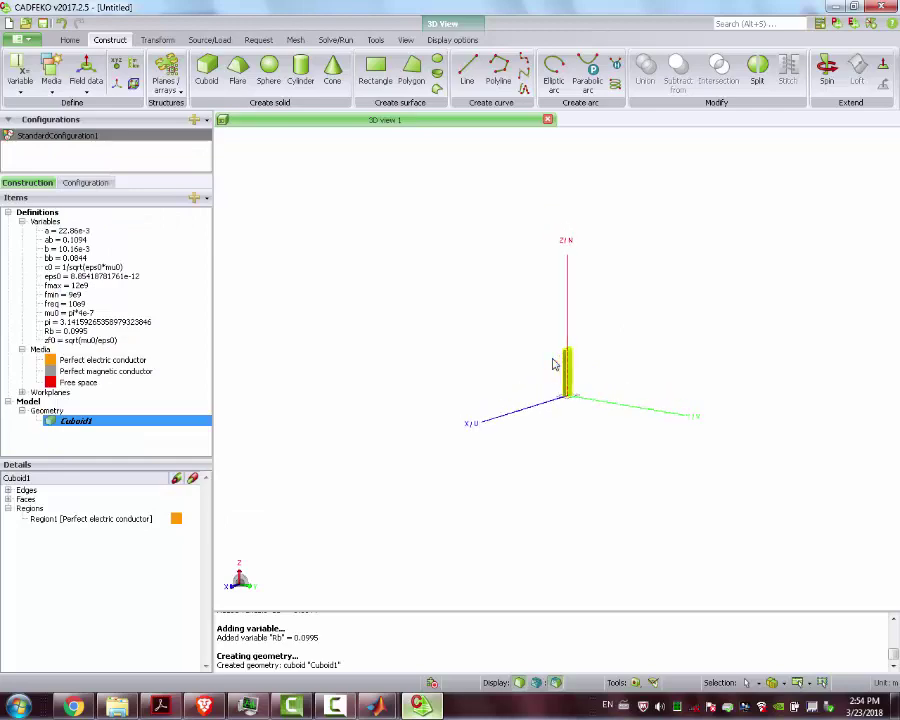
Step: Start a flare with its base centre snapped to the centre of the cuboid's top face, at (0, 0, 0.1143)
{"action": "key", "text": "ctrl+e"}
{"action": "left_click_drag", "start_coordinate": [620, 247], "coordinate": [565, 313]}
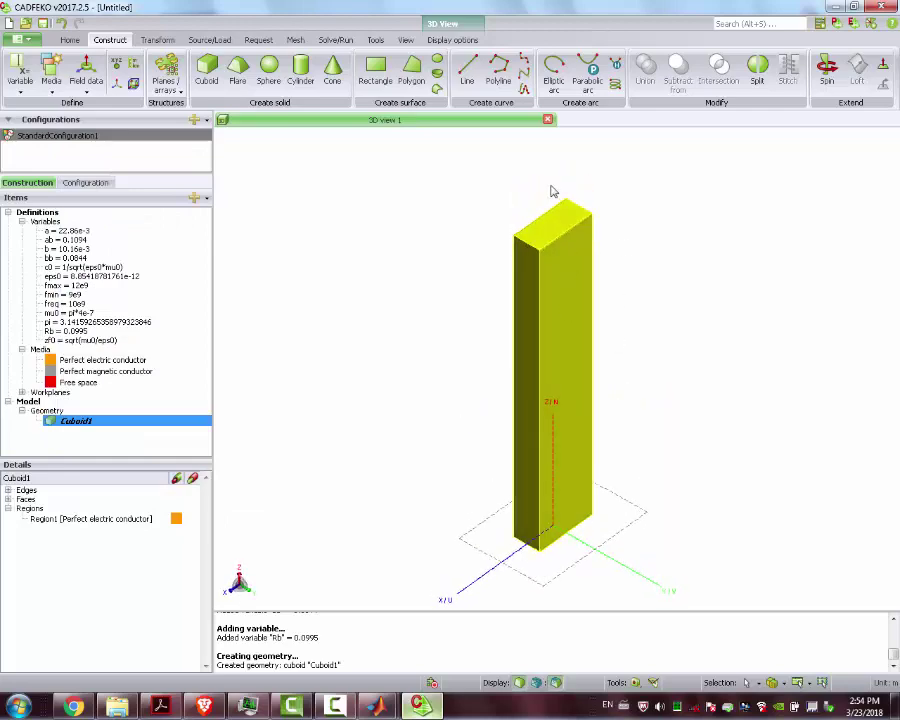
{"action": "scroll", "coordinate": [550, 195], "scroll_direction": "down", "scroll_amount": 3}
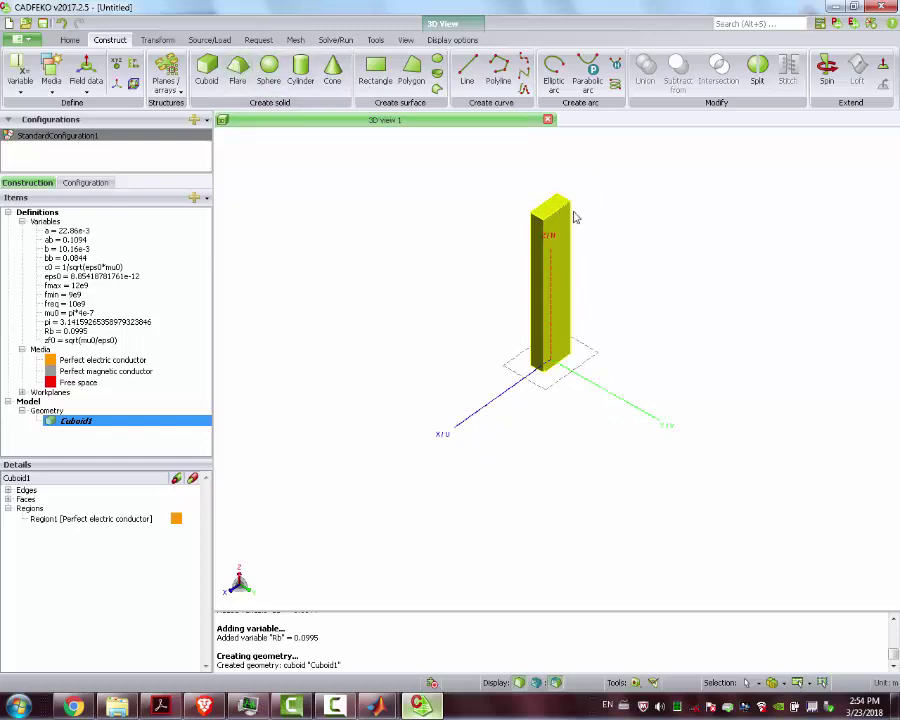
{"action": "left_click", "coordinate": [237, 72]}
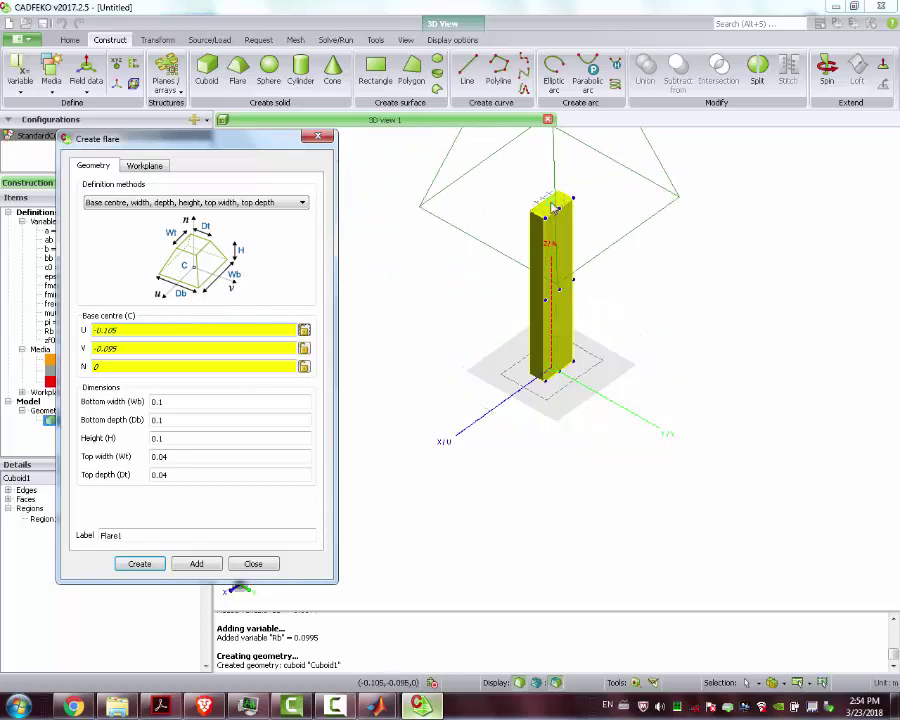
{"action": "scroll", "coordinate": [555, 207], "scroll_direction": "up", "scroll_amount": 5}
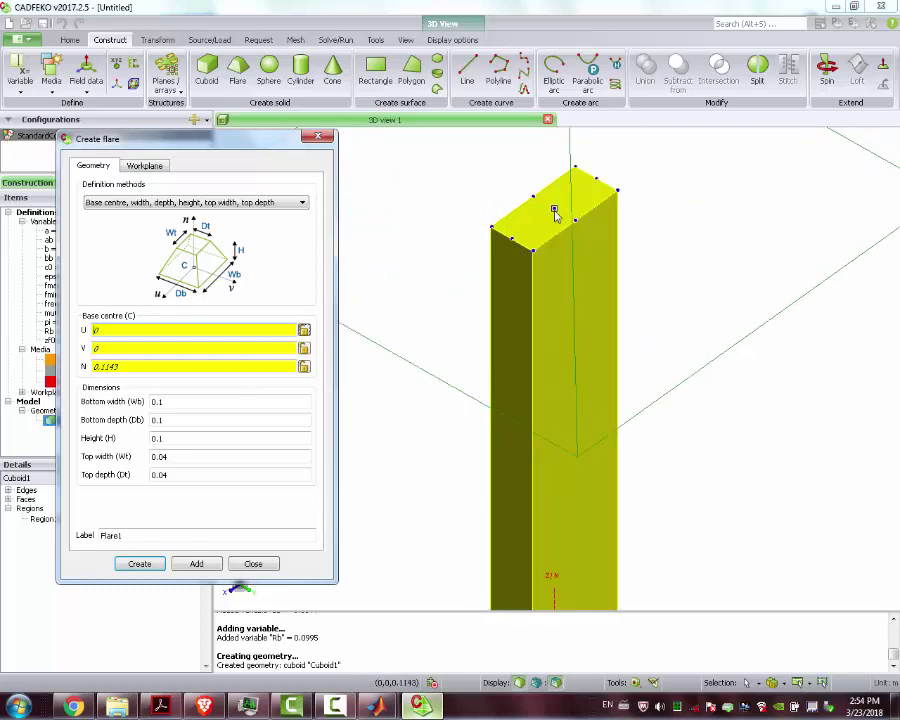
{"action": "left_click", "coordinate": [555, 213]}
{"action": "scroll", "coordinate": [492, 215], "scroll_direction": "down", "scroll_amount": 3}
{"action": "scroll", "coordinate": [492, 215], "scroll_direction": "down", "scroll_amount": 2}
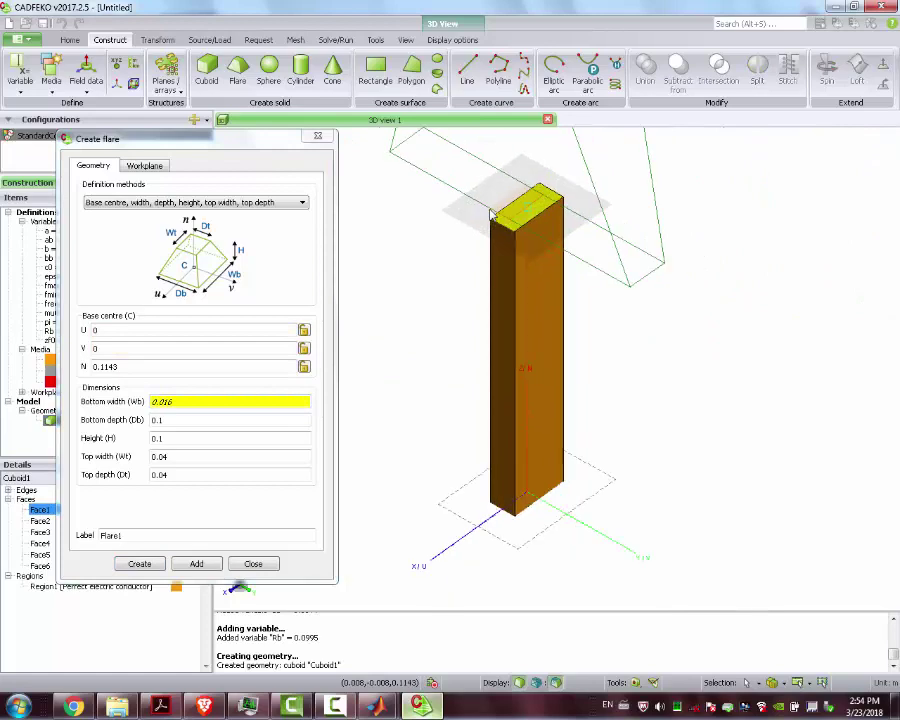
Step: Define the flare's bottom width as a, bottom depth as b, height as Rb, top width as aa and top depth as bb
{"action": "left_click_drag", "start_coordinate": [179, 399], "coordinate": [152, 402]}
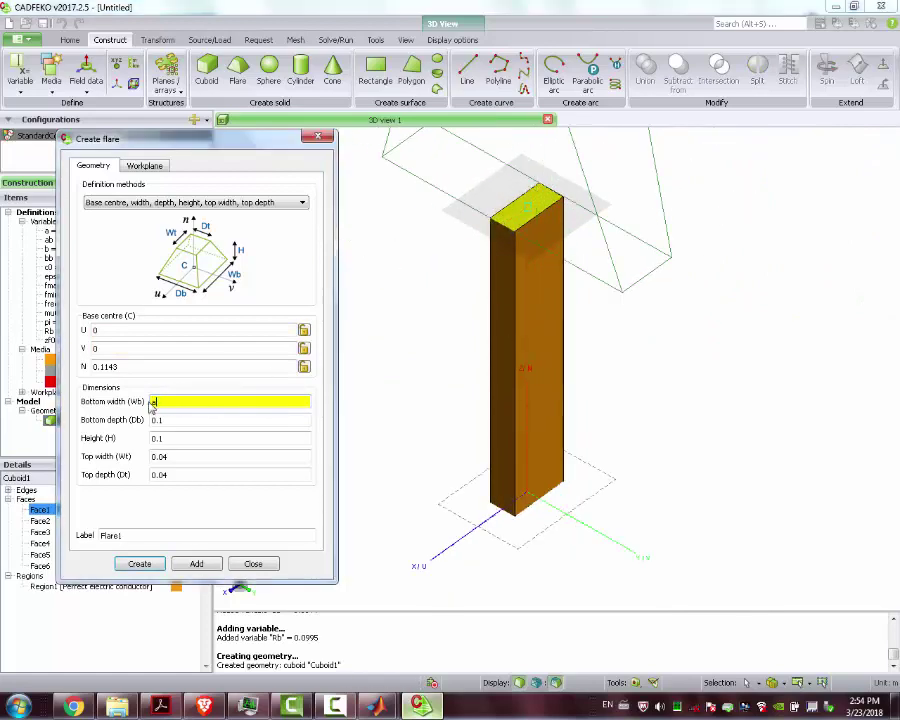
{"action": "key", "text": "Tab"}
{"action": "type", "text": "b"}
{"action": "key", "text": "Tab"}
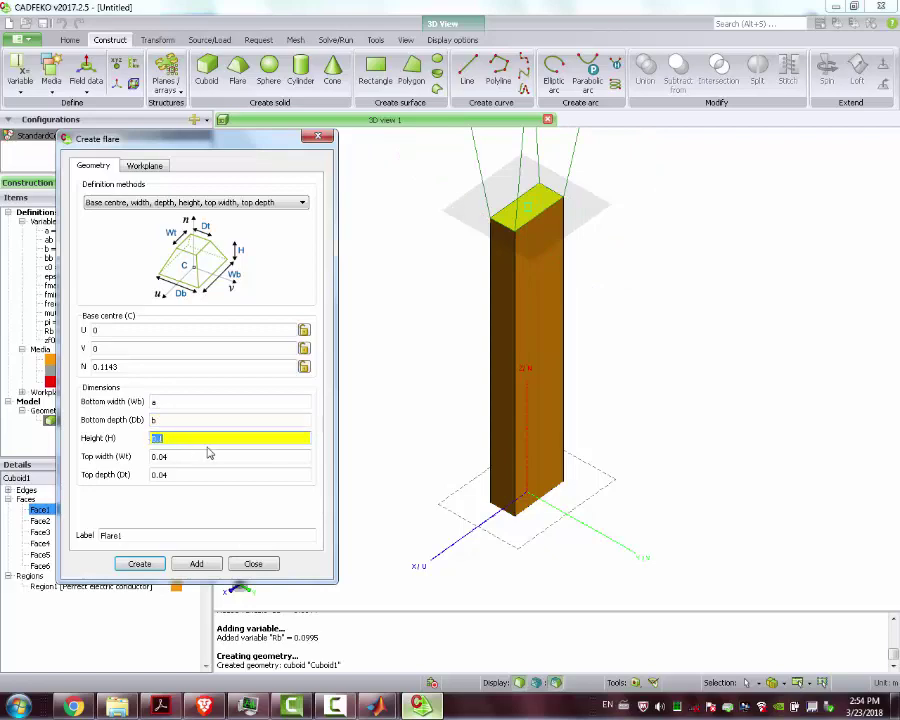
{"action": "type", "text": "Rb"}
{"action": "key", "text": "Tab"}
{"action": "type", "text": "aa"}
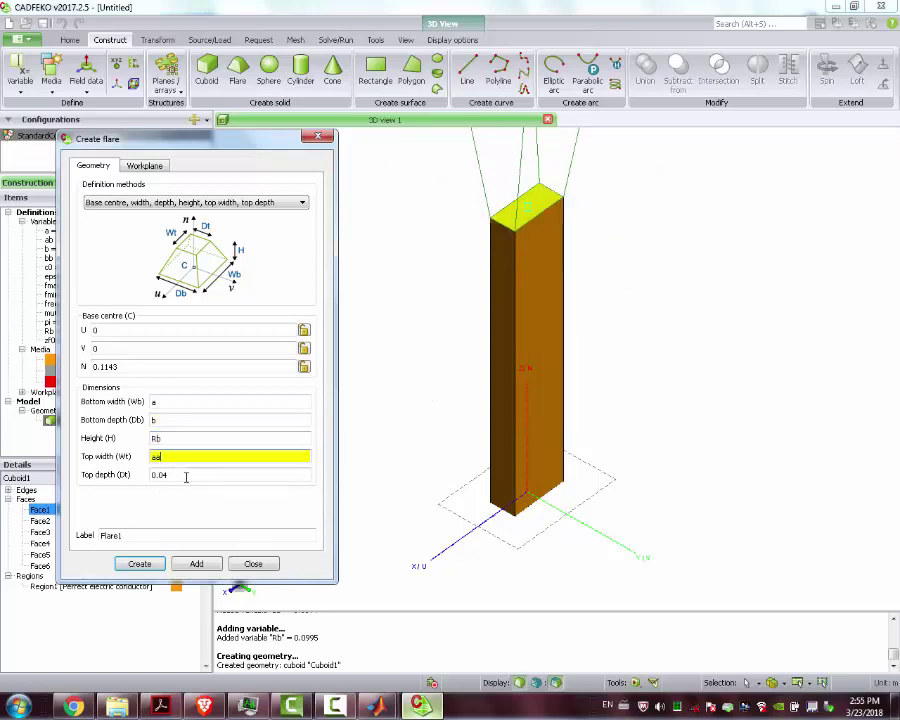
{"action": "key", "text": "Tab"}
{"action": "type", "text": "bb"}
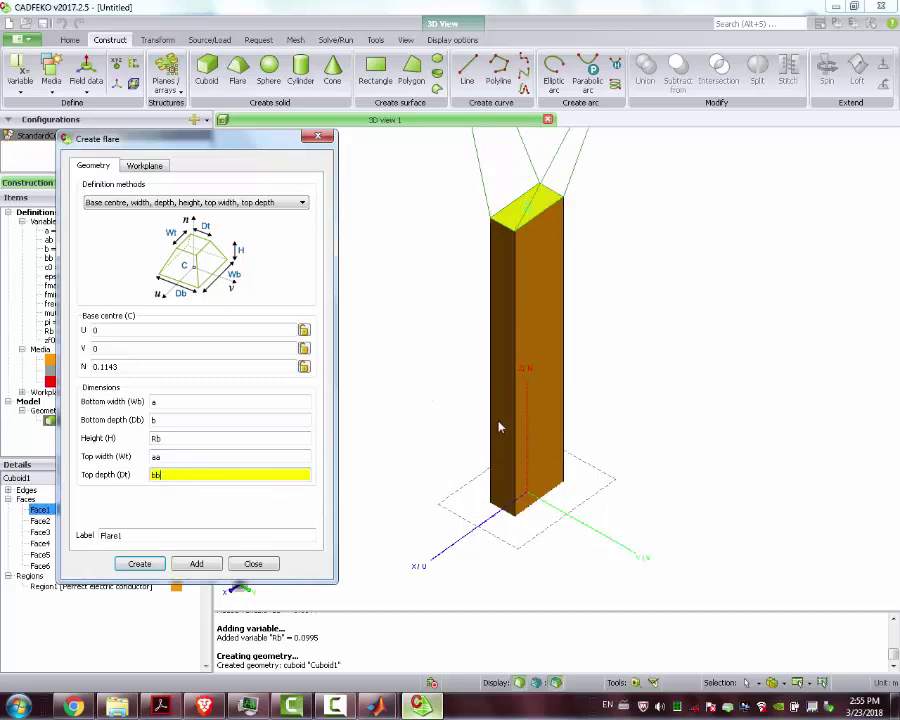
Step: Inspect the flare preview above the waveguide and try to add the flare with top width aa
{"action": "scroll", "coordinate": [435, 448], "scroll_direction": "down", "scroll_amount": 3}
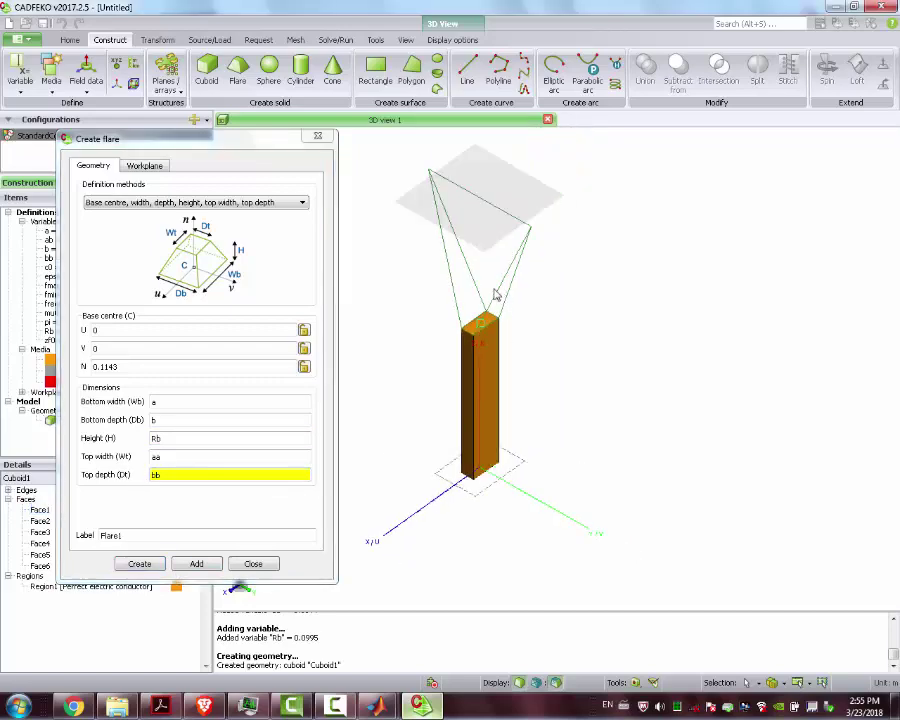
{"action": "left_click", "coordinate": [180, 456]}
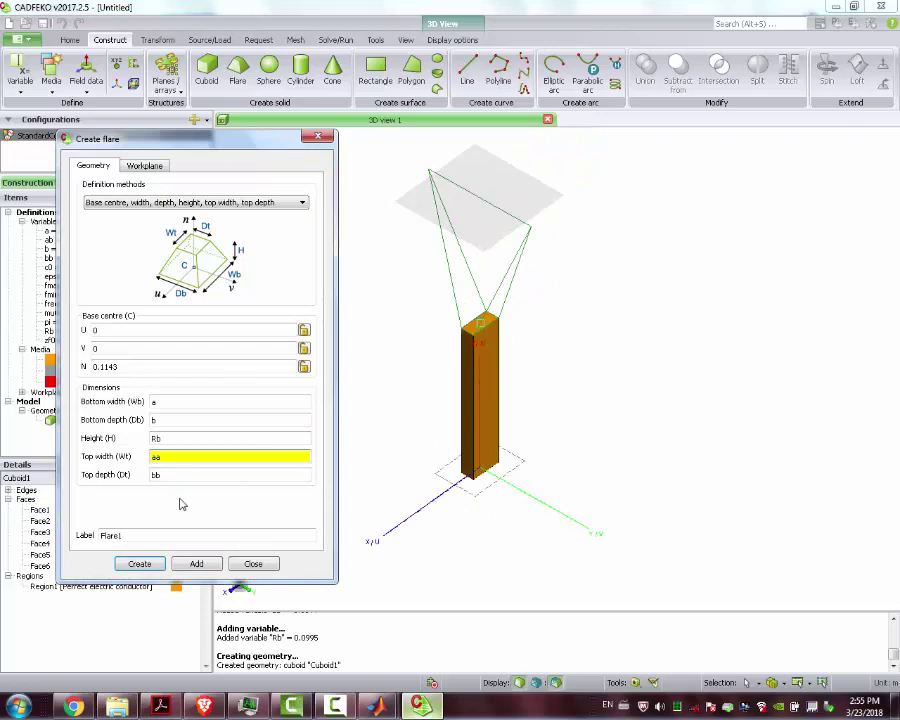
{"action": "mouse_move", "coordinate": [480, 280]}
{"action": "left_mouse_down"}
{"action": "mouse_move", "coordinate": [297, 299]}
{"action": "mouse_move", "coordinate": [305, 237]}
{"action": "mouse_move", "coordinate": [297, 341]}
{"action": "left_mouse_up"}
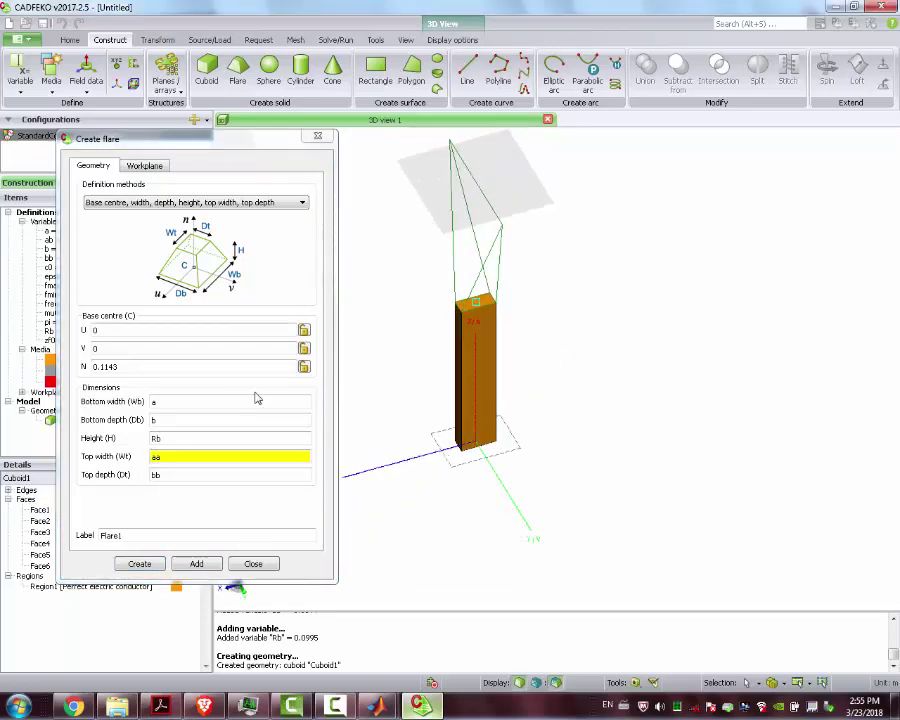
{"action": "left_click", "coordinate": [196, 564]}
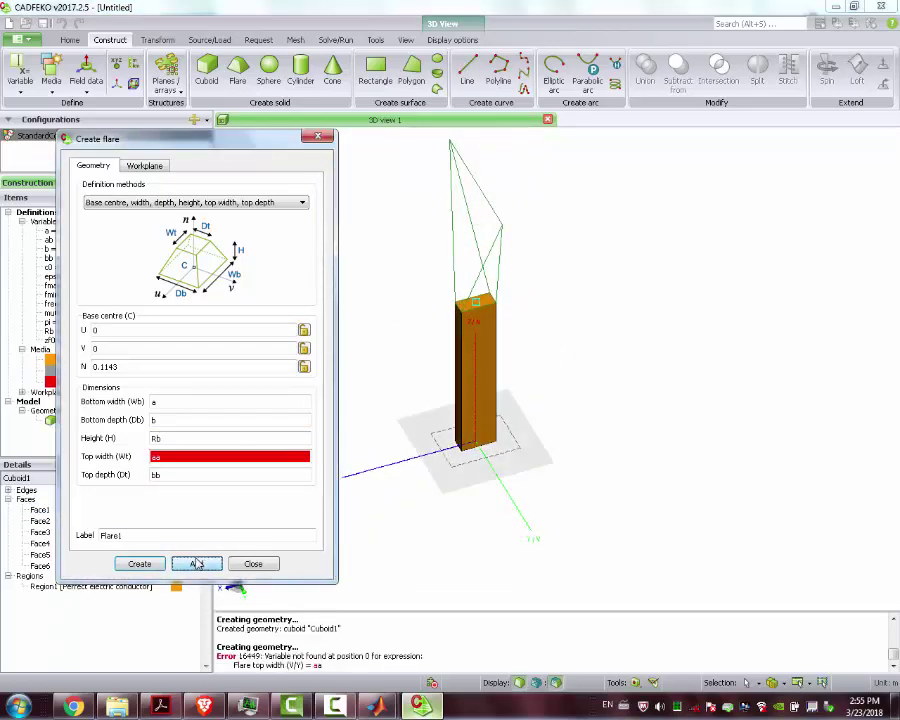
Step: Correct the flare's top width to ab, check the preview and create the flare
{"action": "left_click", "coordinate": [176, 455]}
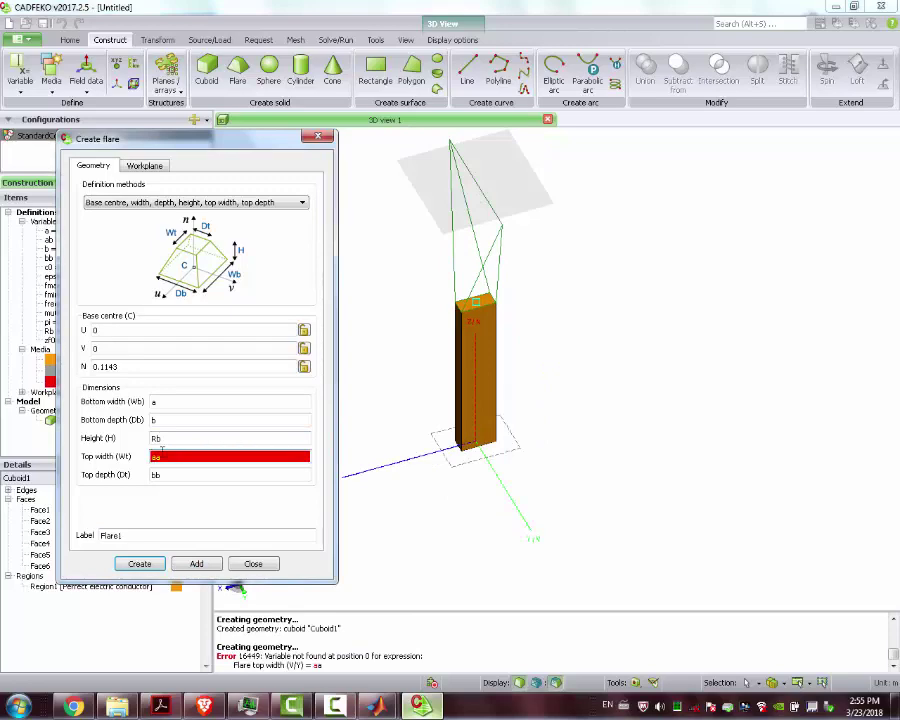
{"action": "double_click", "coordinate": [181, 456]}
{"action": "type", "text": "ab"}
{"action": "left_click", "coordinate": [201, 476]}
{"action": "left_click_drag", "start_coordinate": [557, 221], "coordinate": [512, 346]}
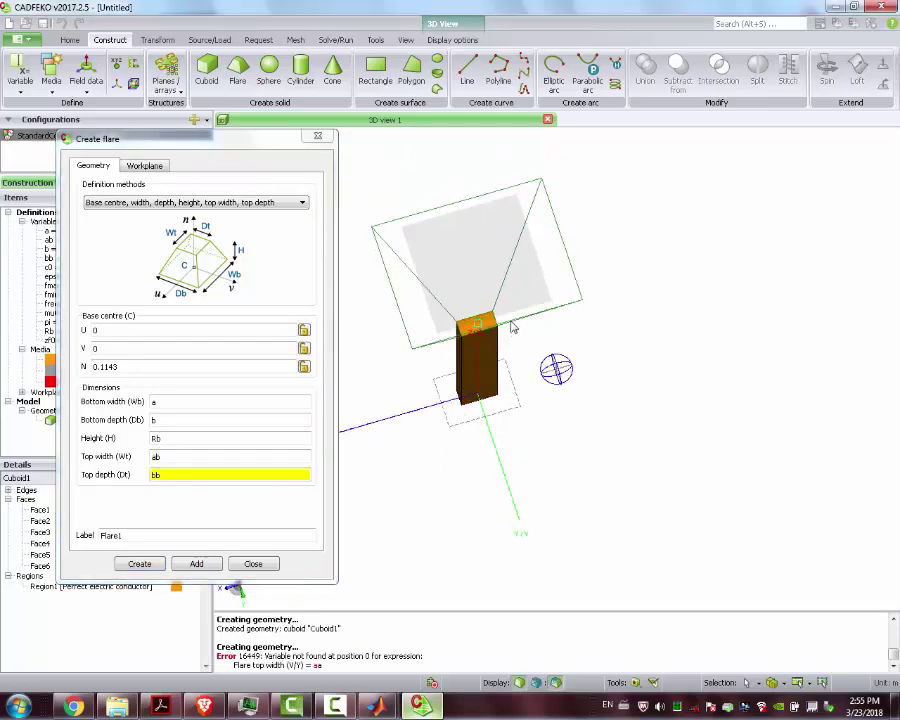
{"action": "left_click", "coordinate": [139, 564]}
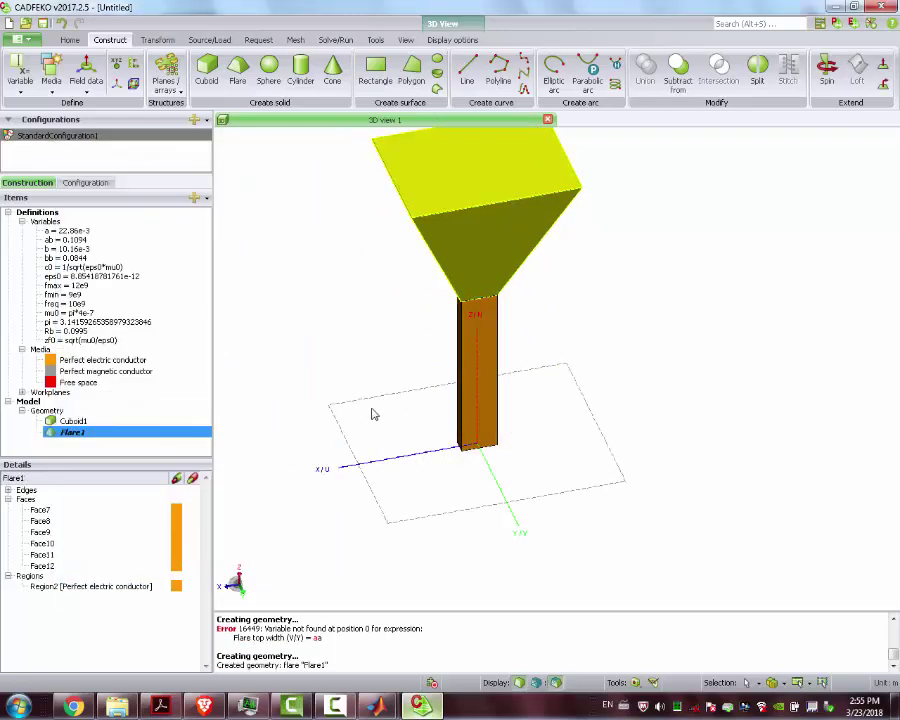
Step: Select both the cuboid and the flare and unite them into a single part
{"action": "left_click", "coordinate": [60, 587]}
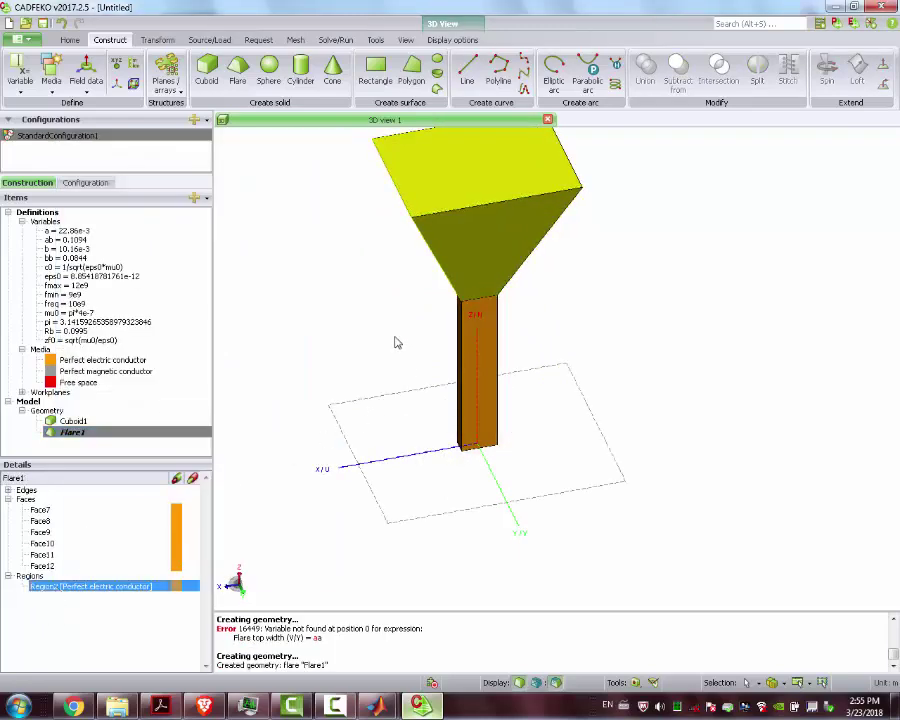
{"action": "left_click", "coordinate": [72, 431]}
{"action": "left_click", "coordinate": [73, 421]}
{"action": "left_click", "coordinate": [78, 432]}
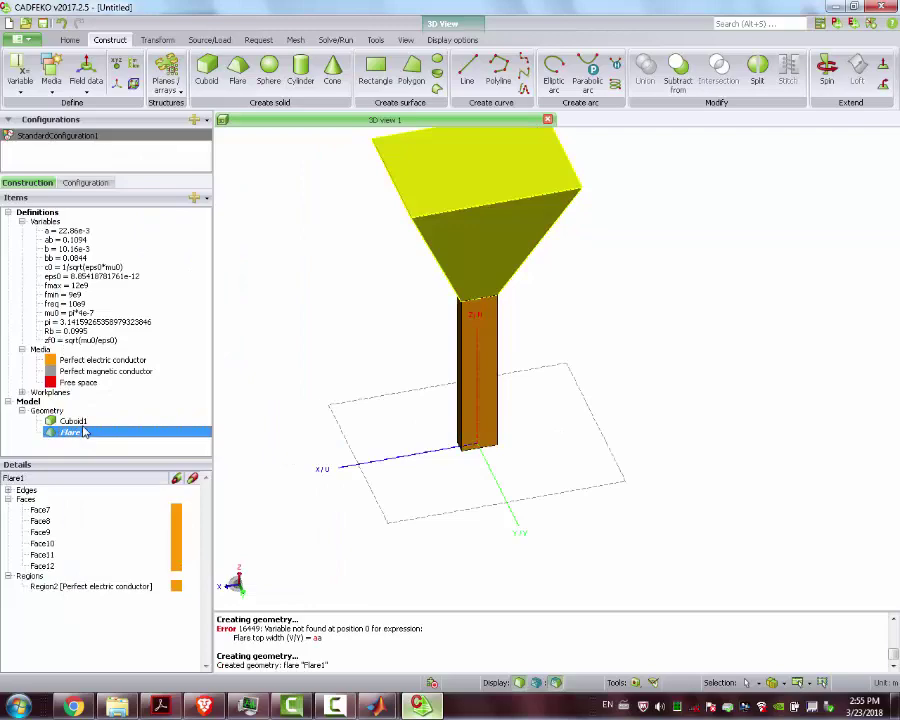
{"action": "left_click", "coordinate": [73, 421], "text": "ctrl"}
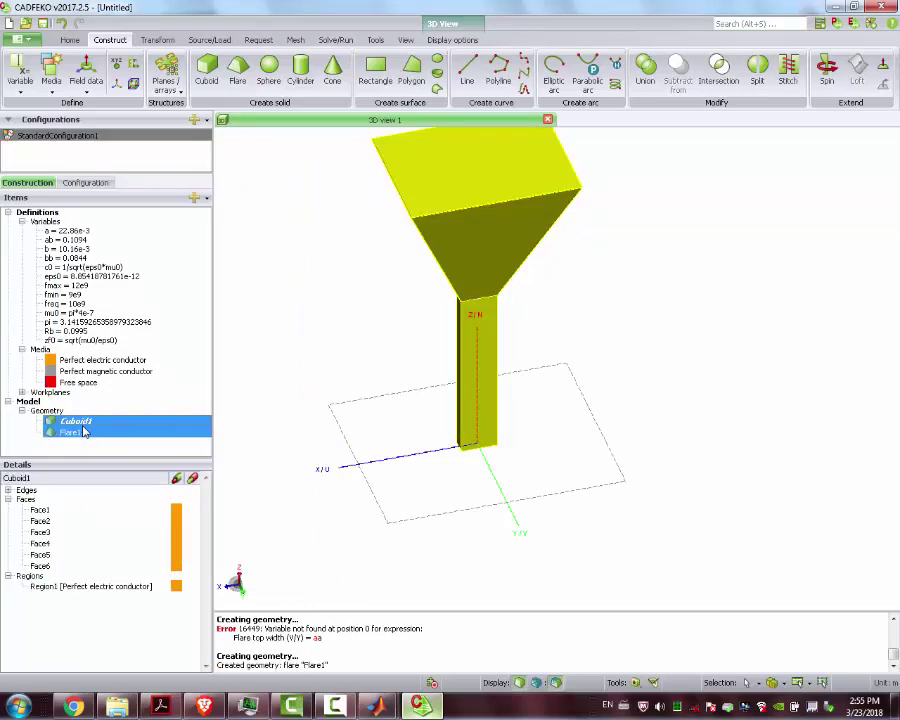
{"action": "left_click", "coordinate": [645, 72]}
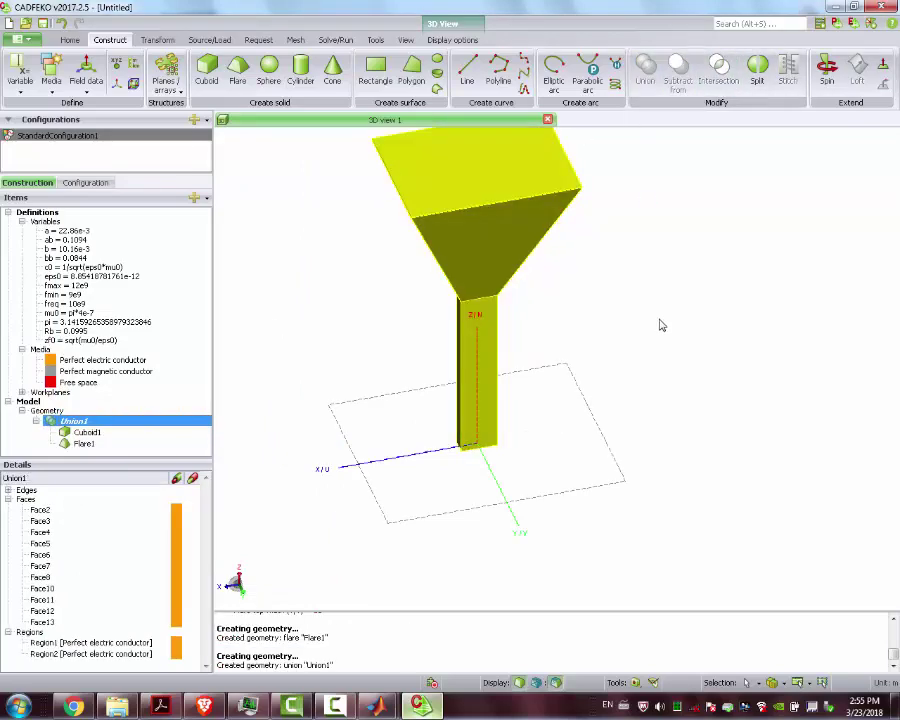
Step: Delete the large top face of the flare to open the horn aperture
{"action": "left_click", "coordinate": [485, 171]}
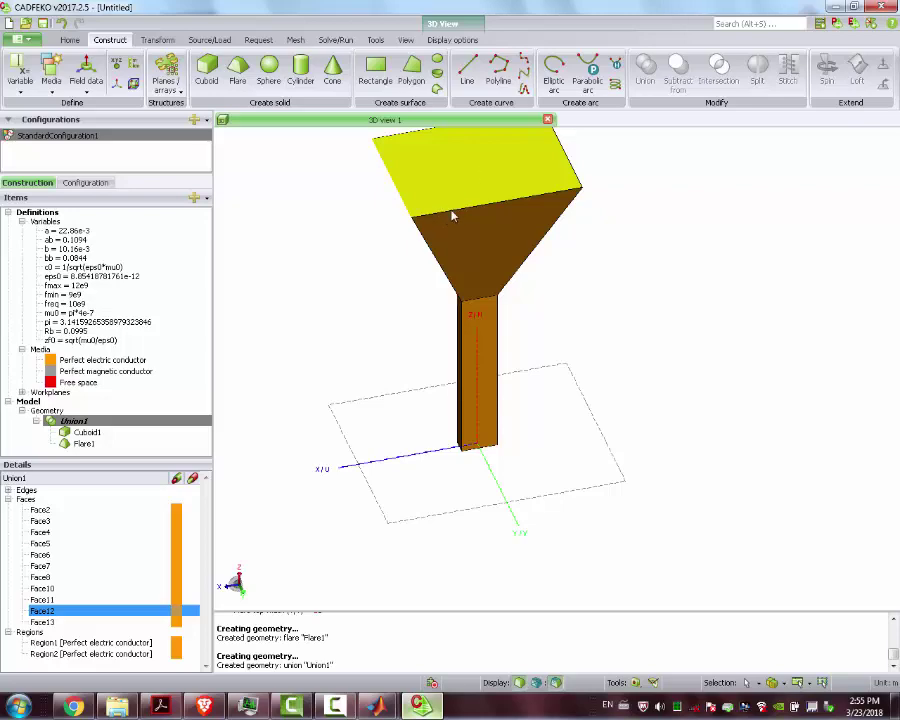
{"action": "right_click", "coordinate": [462, 179]}
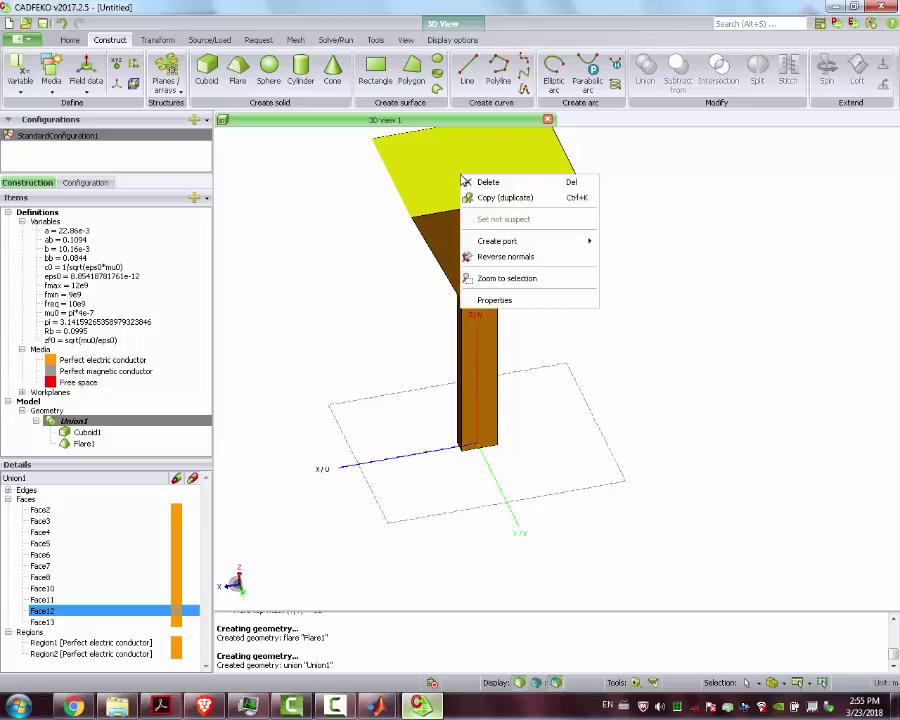
{"action": "left_click", "coordinate": [484, 183]}
Step: Delete the internal face at the junction between the waveguide and the flare
{"action": "left_click_drag", "start_coordinate": [482, 187], "coordinate": [494, 370]}
{"action": "left_click", "coordinate": [475, 368]}
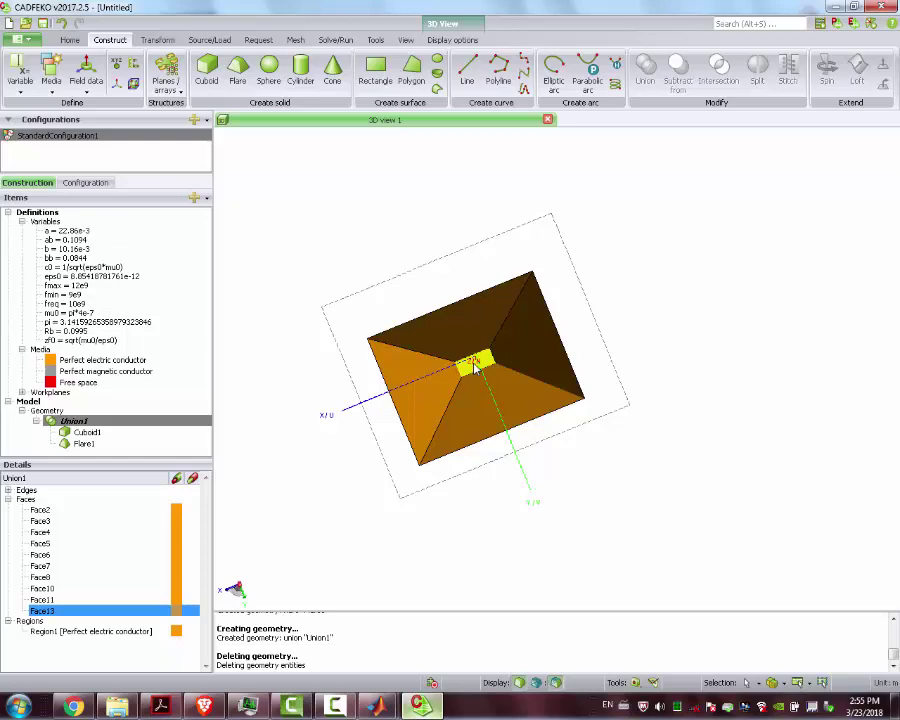
{"action": "right_click", "coordinate": [475, 368]}
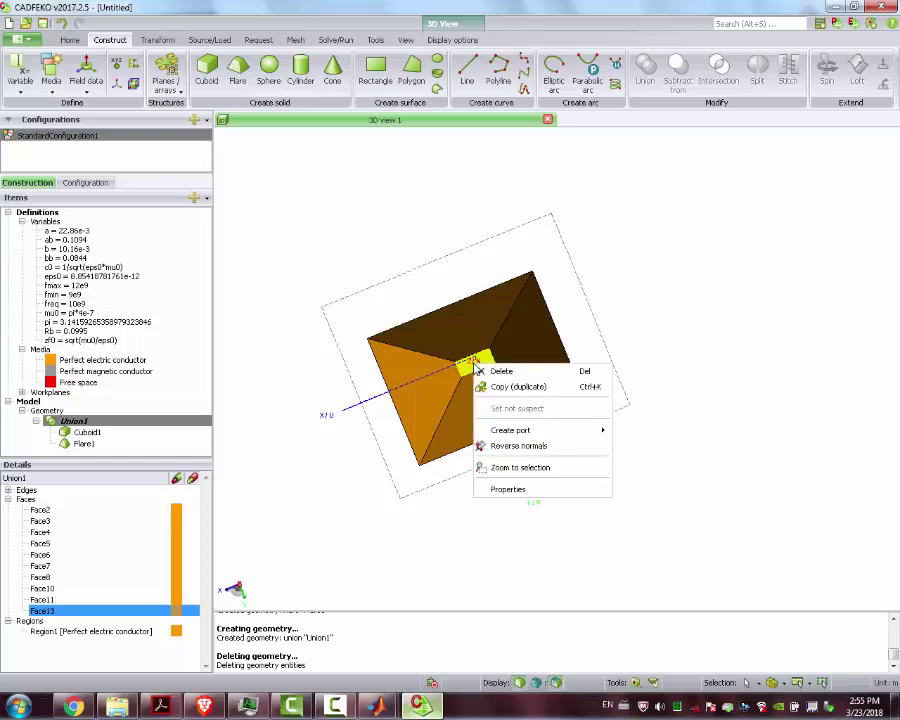
{"action": "left_click", "coordinate": [484, 370]}
Step: Create a waveguide port on the bottom end face of the waveguide with 0 degrees reference rotation and propagation opposite to the normal
{"action": "left_click_drag", "start_coordinate": [484, 352], "coordinate": [468, 392]}
{"action": "left_click", "coordinate": [480, 370]}
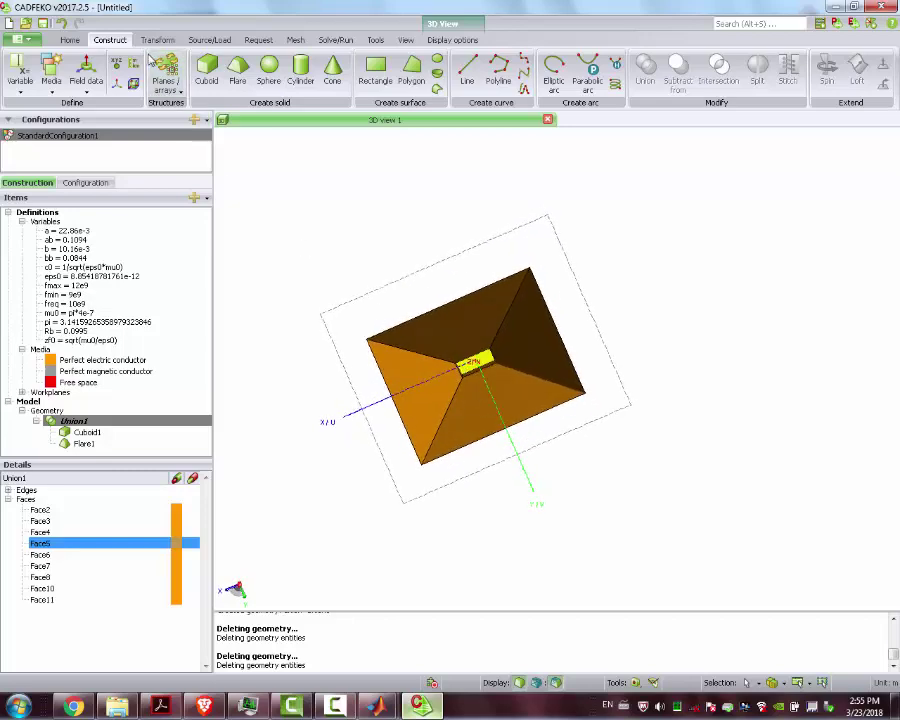
{"action": "left_click", "coordinate": [207, 40]}
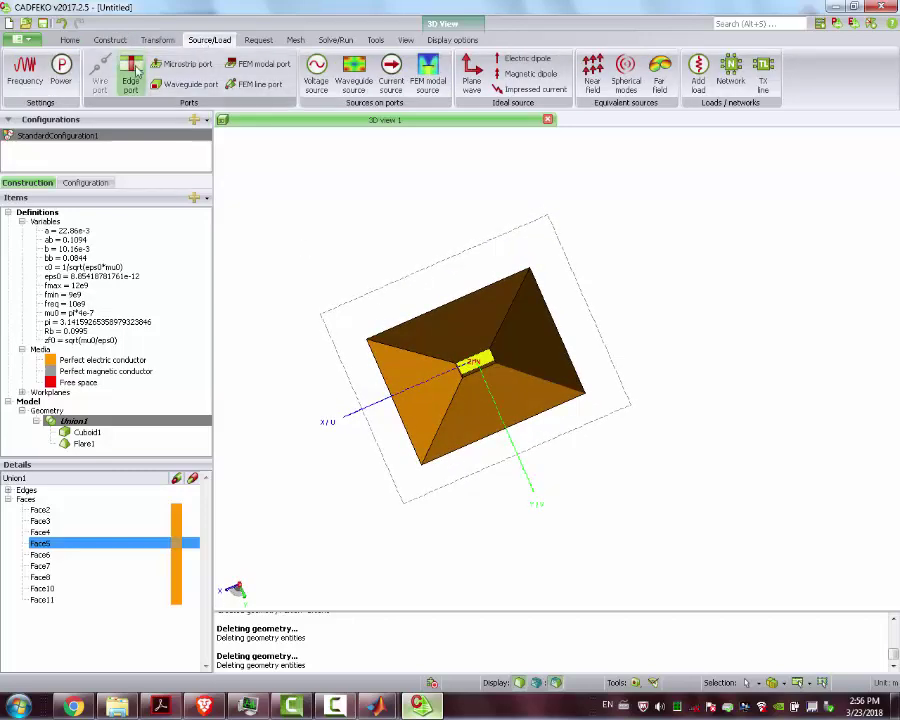
{"action": "left_click", "coordinate": [180, 84]}
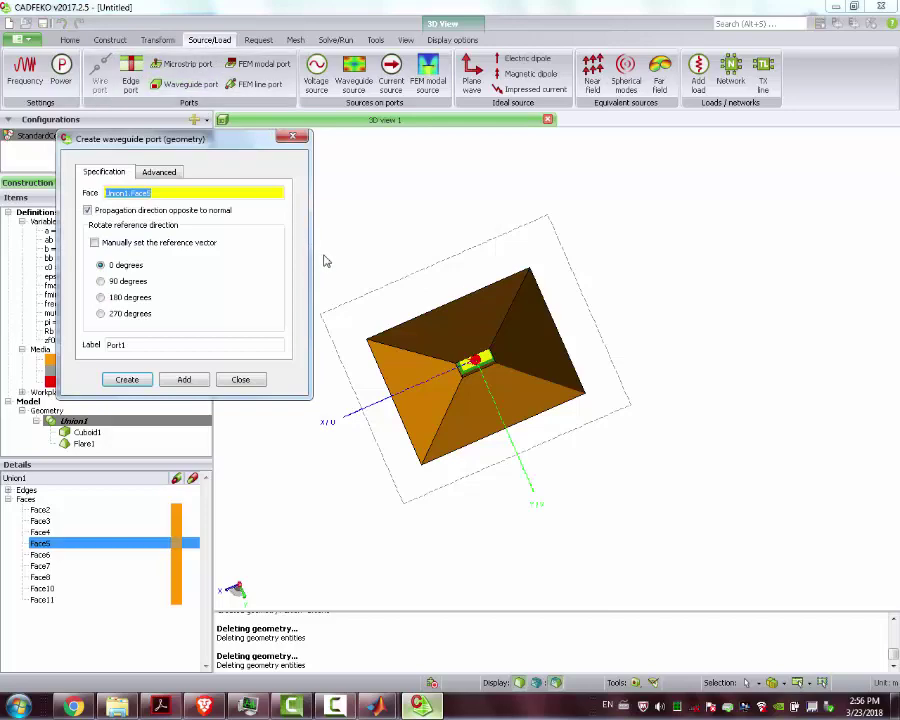
{"action": "left_click", "coordinate": [134, 381]}
Step: Check the port at the waveguide base and add a waveguide source on Port1 exciting only the fundamental mode, magnitude 1 and phase 0
{"action": "mouse_move", "coordinate": [297, 358]}
{"action": "left_mouse_down"}
{"action": "mouse_move", "coordinate": [371, 271]}
{"action": "mouse_move", "coordinate": [361, 168]}
{"action": "mouse_move", "coordinate": [450, 245]}
{"action": "mouse_move", "coordinate": [482, 472]}
{"action": "mouse_move", "coordinate": [470, 265]}
{"action": "mouse_move", "coordinate": [482, 235]}
{"action": "mouse_move", "coordinate": [484, 307]}
{"action": "left_mouse_up"}
{"action": "scroll", "coordinate": [486, 476], "scroll_direction": "down", "scroll_amount": 2}
{"action": "scroll", "coordinate": [487, 475], "scroll_direction": "up", "scroll_amount": 5}
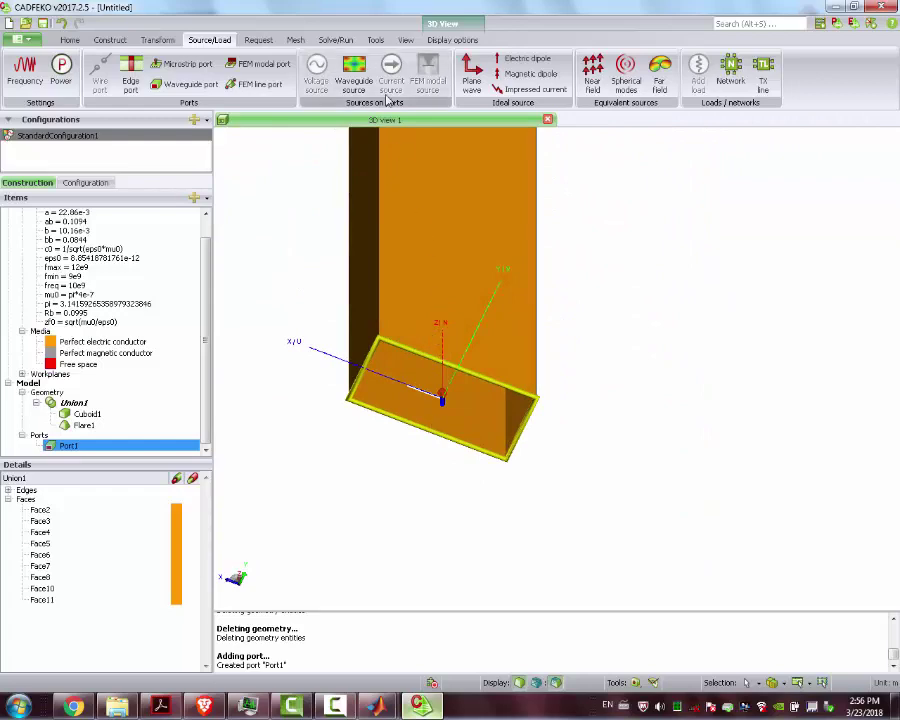
{"action": "left_click", "coordinate": [354, 68]}
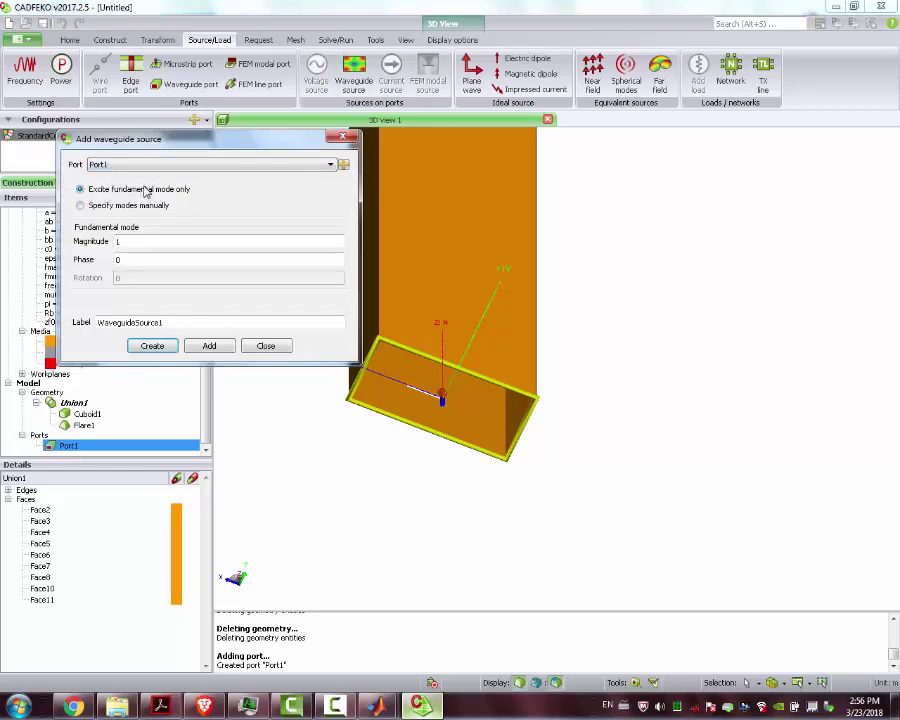
{"action": "left_click", "coordinate": [152, 346]}
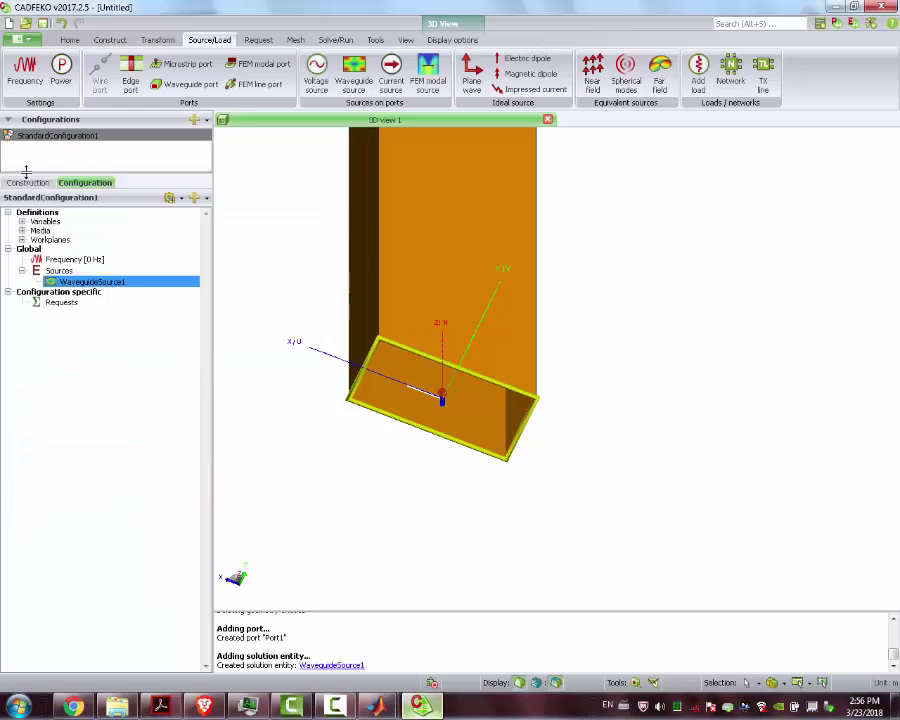
Step: Define the solution frequency as 10 linearly spaced discrete points from fmin to fmax
{"action": "left_click", "coordinate": [30, 182]}
{"action": "middle_click_drag", "start_coordinate": [324, 383], "coordinate": [368, 350]}
{"action": "scroll", "coordinate": [368, 350], "scroll_direction": "down", "scroll_amount": 6}
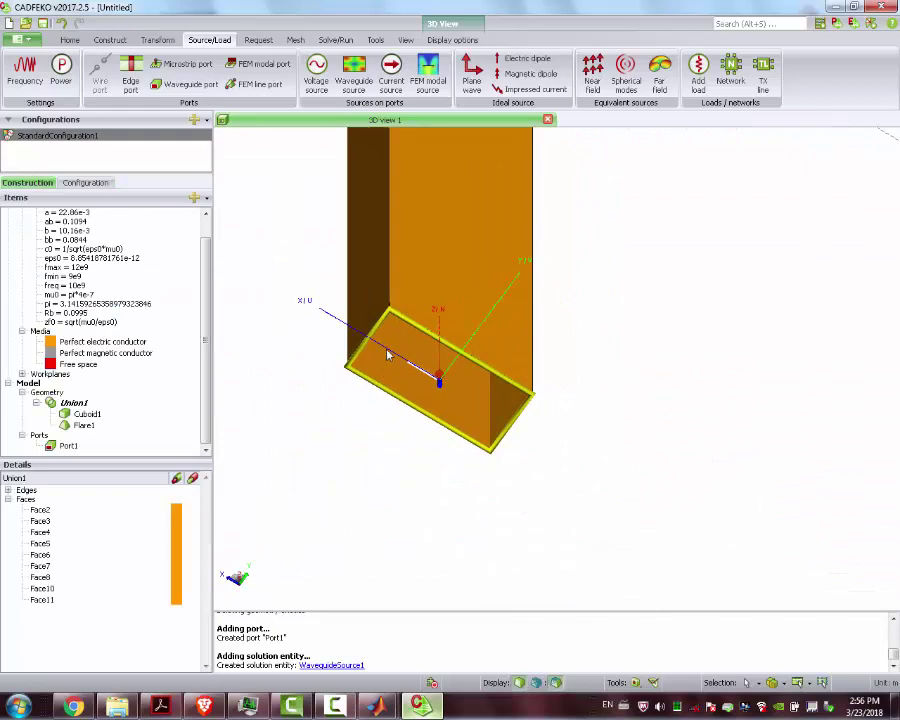
{"action": "middle_click_drag", "start_coordinate": [540, 264], "coordinate": [355, 264]}
{"action": "left_click", "coordinate": [25, 70]}
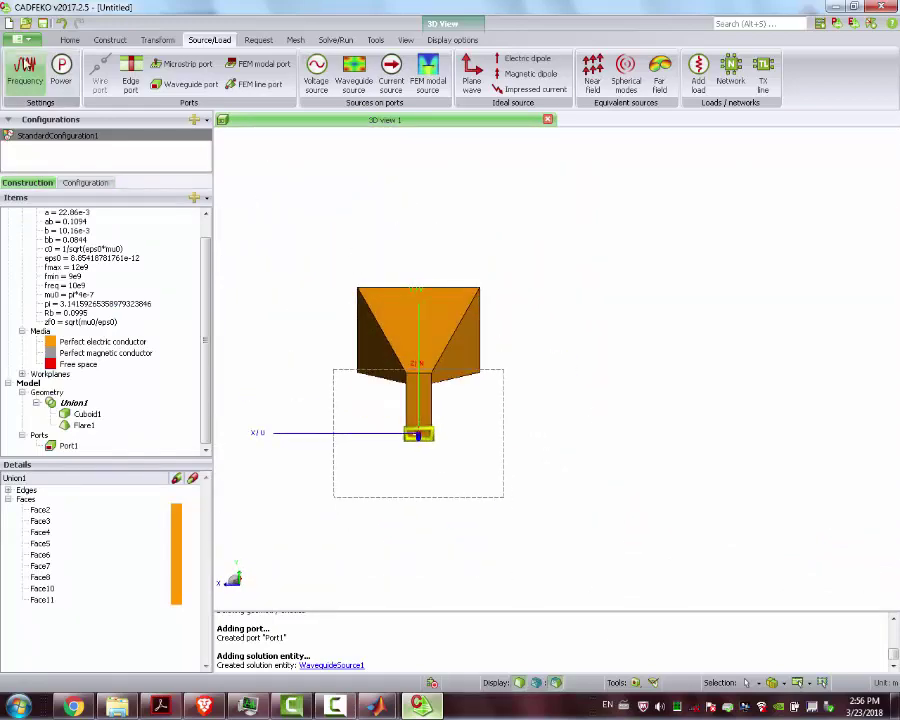
{"action": "left_click", "coordinate": [136, 187]}
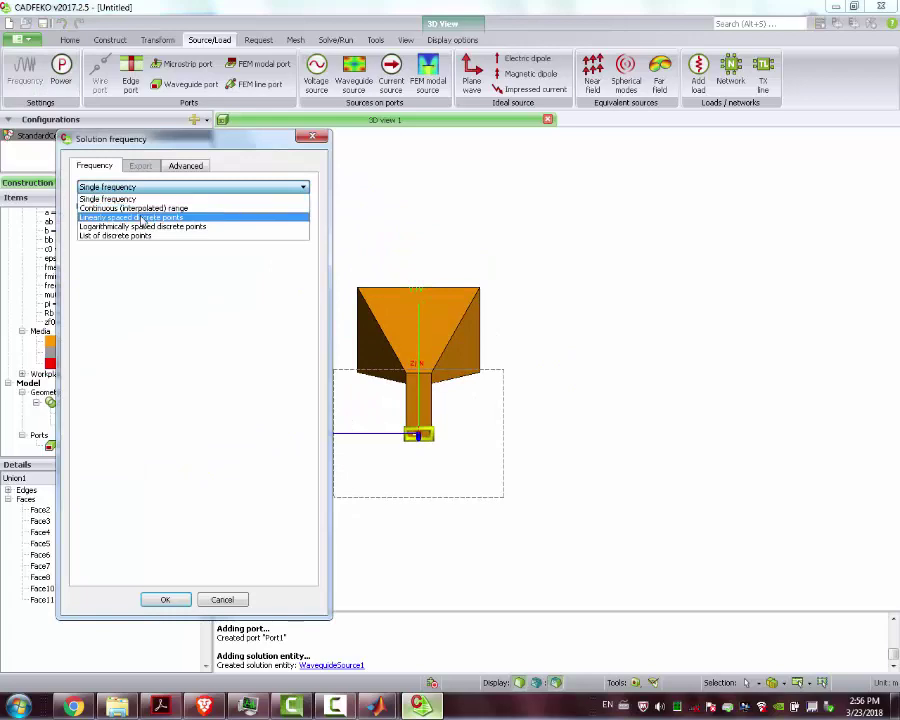
{"action": "left_click", "coordinate": [131, 217]}
{"action": "type", "text": "fmin"}
{"action": "key", "text": "Tab"}
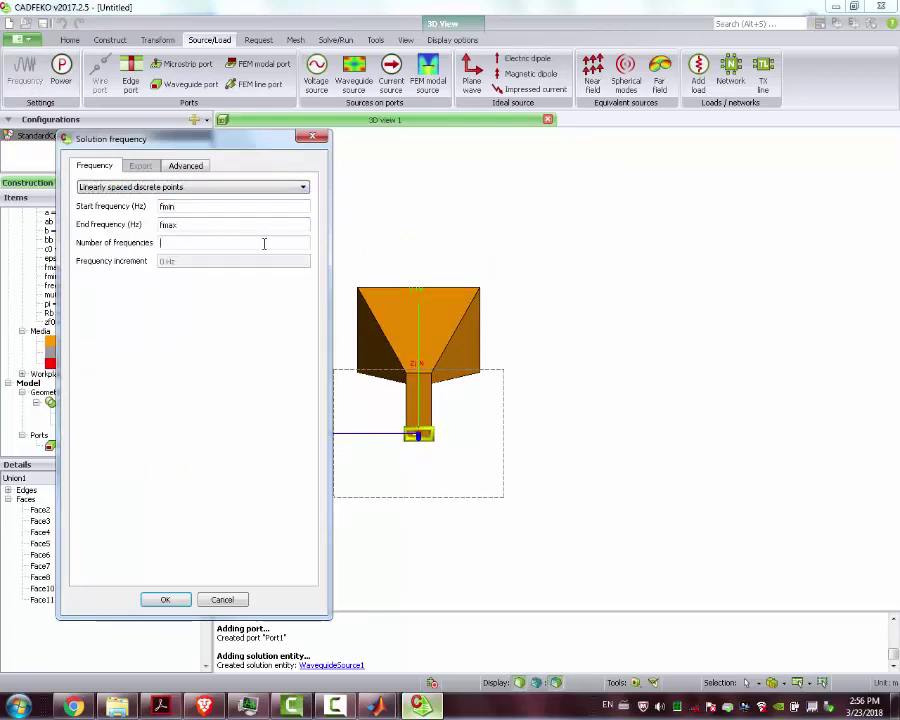
{"action": "key", "text": "Tab"}
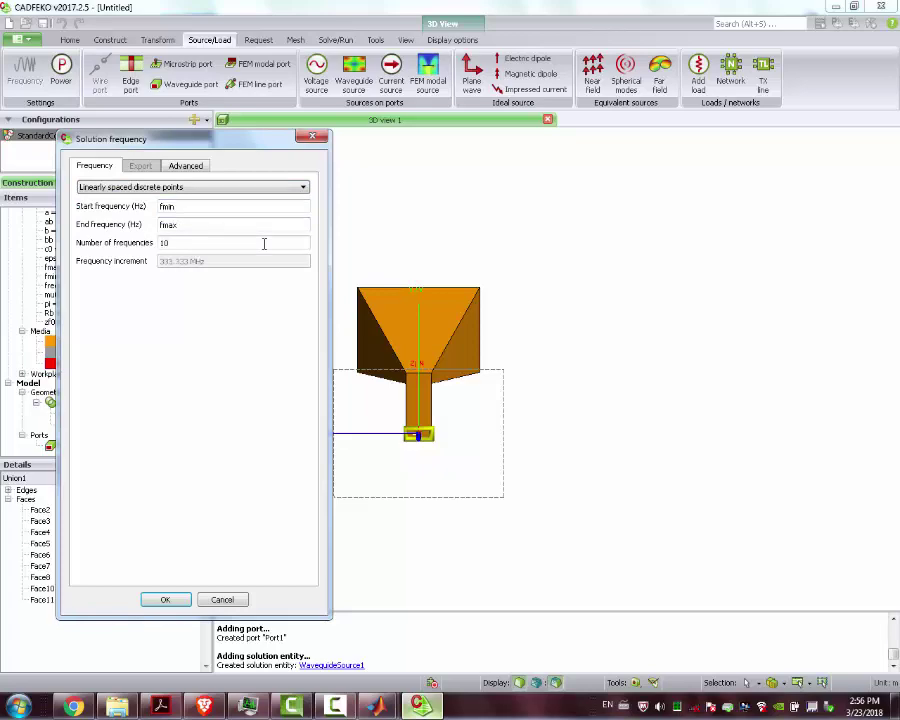
{"action": "left_click", "coordinate": [166, 600]}
Step: Start the symmetry definition and assign magnetic symmetry to the X=0 plane
{"action": "mouse_move", "coordinate": [451, 231]}
{"action": "left_mouse_down"}
{"action": "mouse_move", "coordinate": [450, 301]}
{"action": "mouse_move", "coordinate": [470, 249]}
{"action": "mouse_move", "coordinate": [404, 160]}
{"action": "left_mouse_up"}
{"action": "scroll", "coordinate": [404, 160], "scroll_direction": "up", "scroll_amount": 3}
{"action": "scroll", "coordinate": [450, 189], "scroll_direction": "down", "scroll_amount": 4}
{"action": "scroll", "coordinate": [444, 176], "scroll_direction": "up", "scroll_amount": 2}
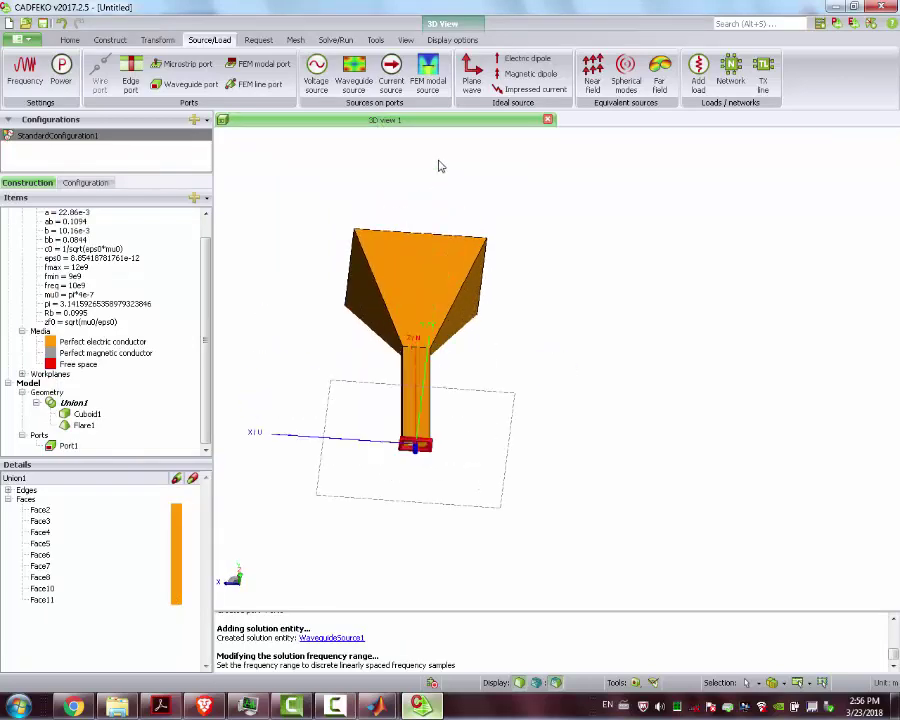
{"action": "left_click", "coordinate": [124, 44]}
{"action": "scroll", "coordinate": [110, 58], "scroll_direction": "down", "scroll_amount": 5}
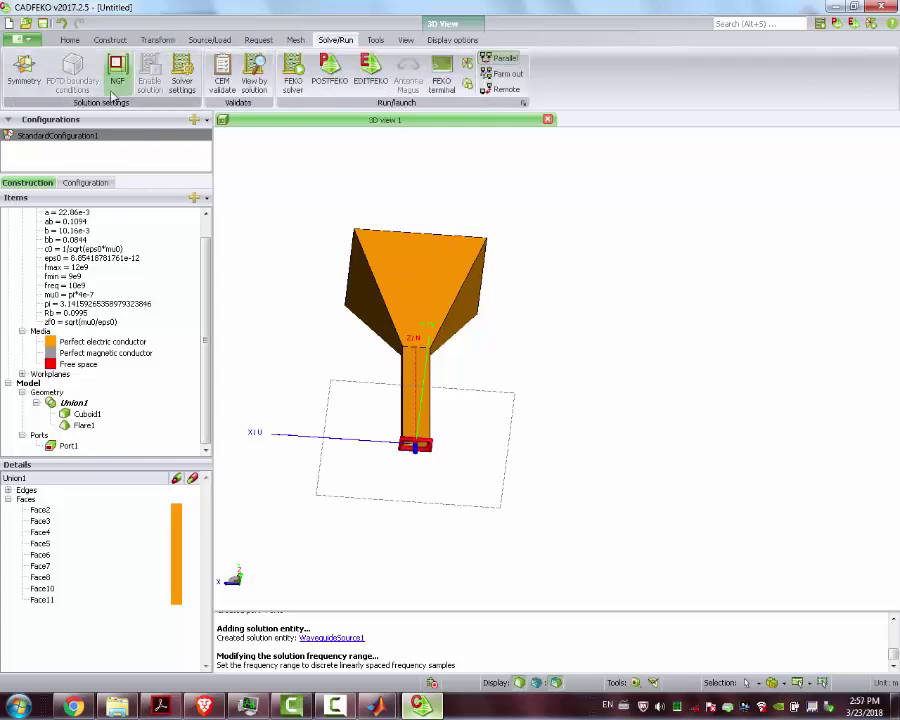
{"action": "left_click", "coordinate": [24, 70]}
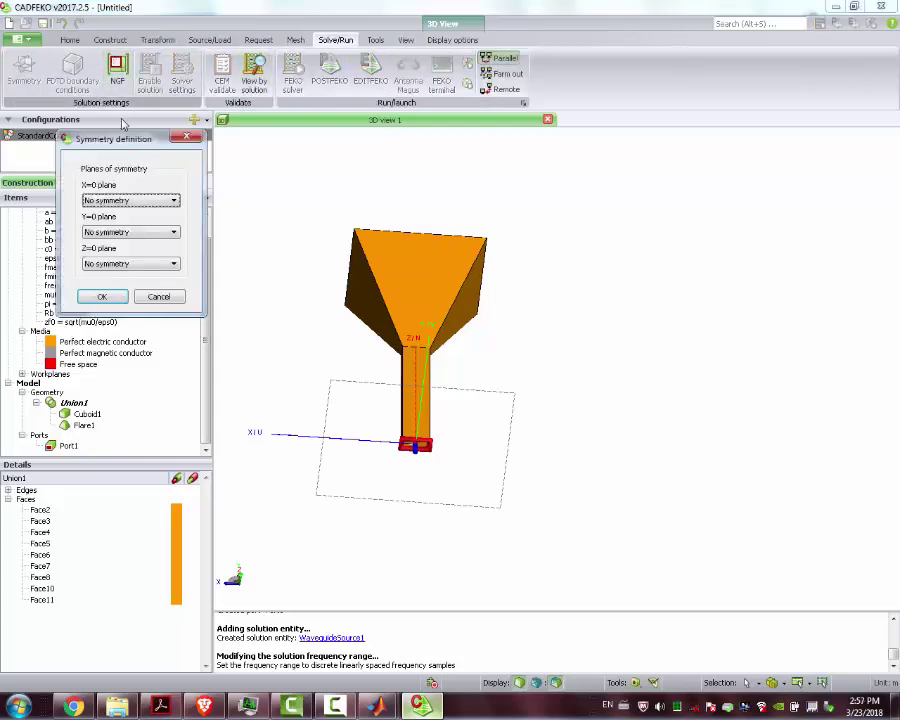
{"action": "left_click_drag", "start_coordinate": [416, 267], "coordinate": [211, 225]}
{"action": "left_click", "coordinate": [175, 201]}
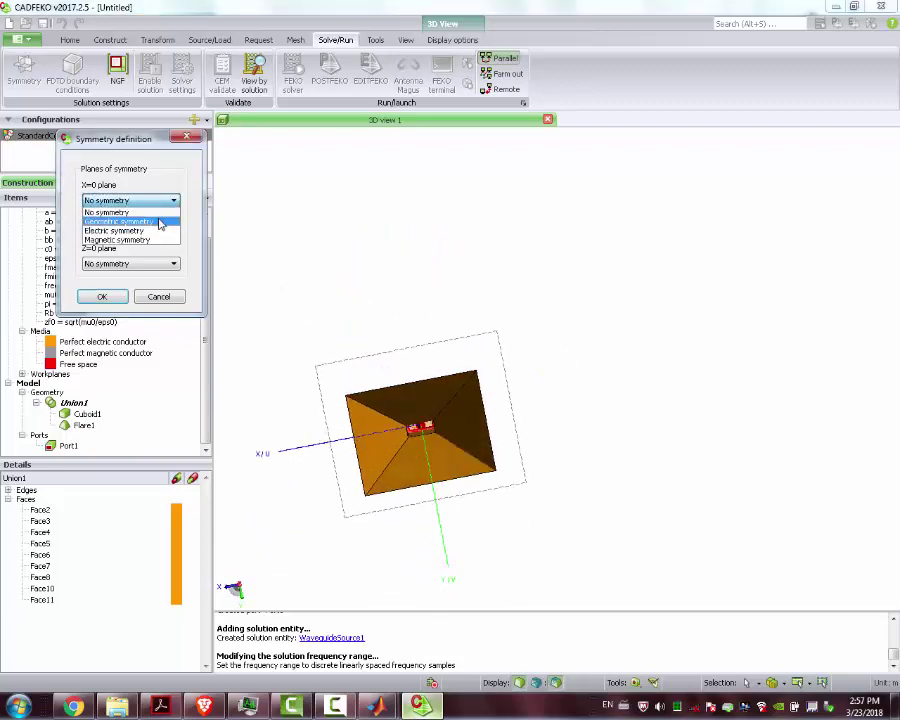
{"action": "left_click", "coordinate": [150, 229]}
{"action": "mouse_move", "coordinate": [534, 327]}
{"action": "left_mouse_down"}
{"action": "mouse_move", "coordinate": [705, 277]}
{"action": "mouse_move", "coordinate": [699, 141]}
{"action": "mouse_move", "coordinate": [663, 315]}
{"action": "mouse_move", "coordinate": [667, 287]}
{"action": "mouse_move", "coordinate": [705, 271]}
{"action": "mouse_move", "coordinate": [696, 300]}
{"action": "mouse_move", "coordinate": [690, 295]}
{"action": "left_mouse_up"}
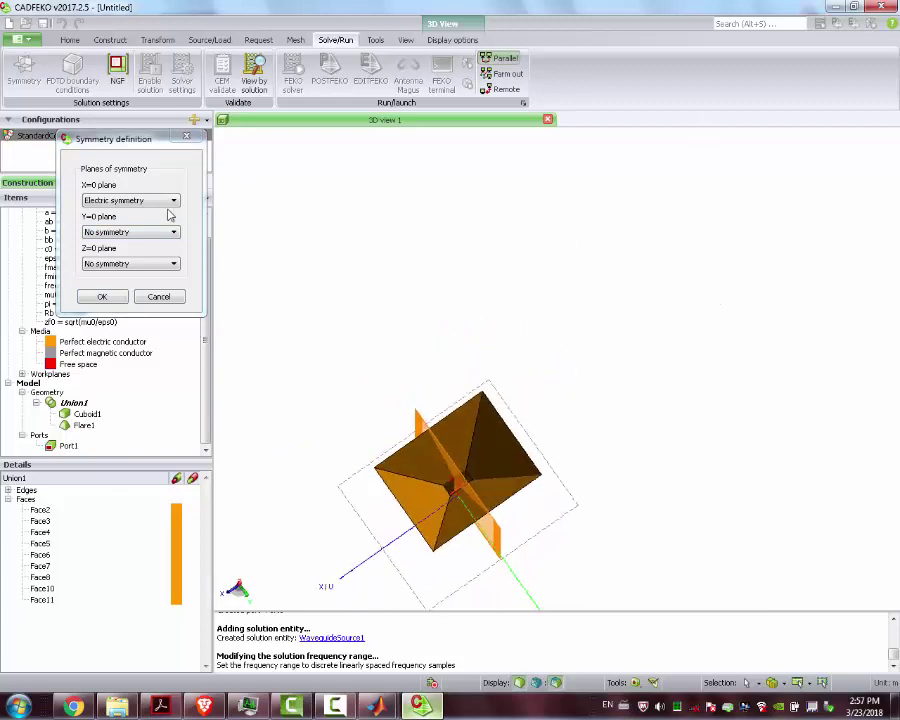
{"action": "left_click", "coordinate": [167, 206]}
{"action": "left_click", "coordinate": [161, 241]}
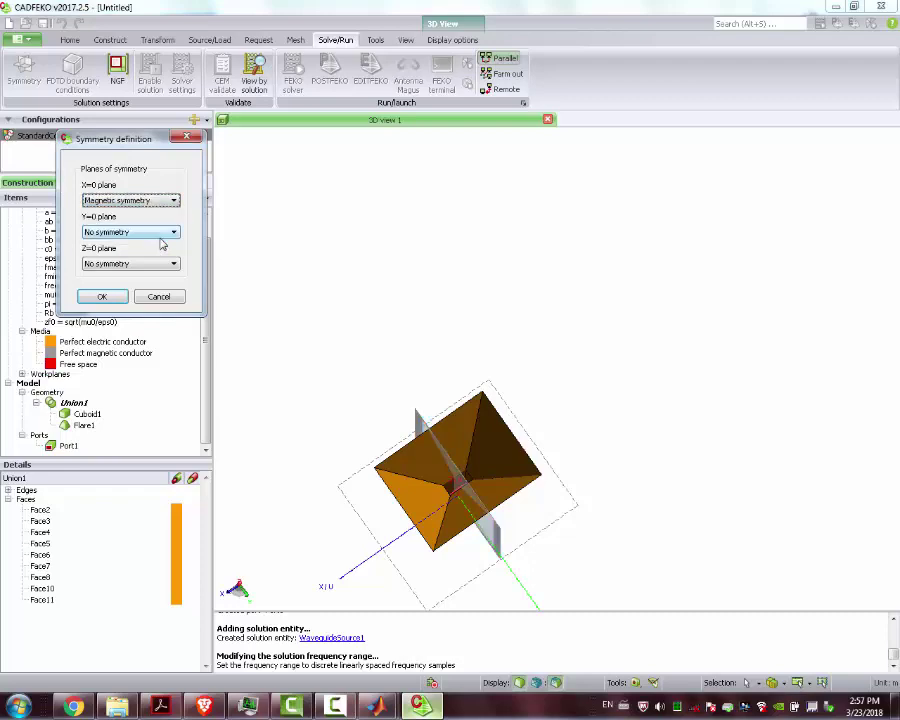
Step: Assign electric symmetry to the Y=0 plane and apply the symmetry definition
{"action": "mouse_move", "coordinate": [418, 383]}
{"action": "left_mouse_down"}
{"action": "mouse_move", "coordinate": [424, 281]}
{"action": "mouse_move", "coordinate": [440, 301]}
{"action": "mouse_move", "coordinate": [444, 338]}
{"action": "mouse_move", "coordinate": [405, 282]}
{"action": "mouse_move", "coordinate": [366, 193]}
{"action": "mouse_move", "coordinate": [378, 257]}
{"action": "mouse_move", "coordinate": [350, 242]}
{"action": "left_mouse_up"}
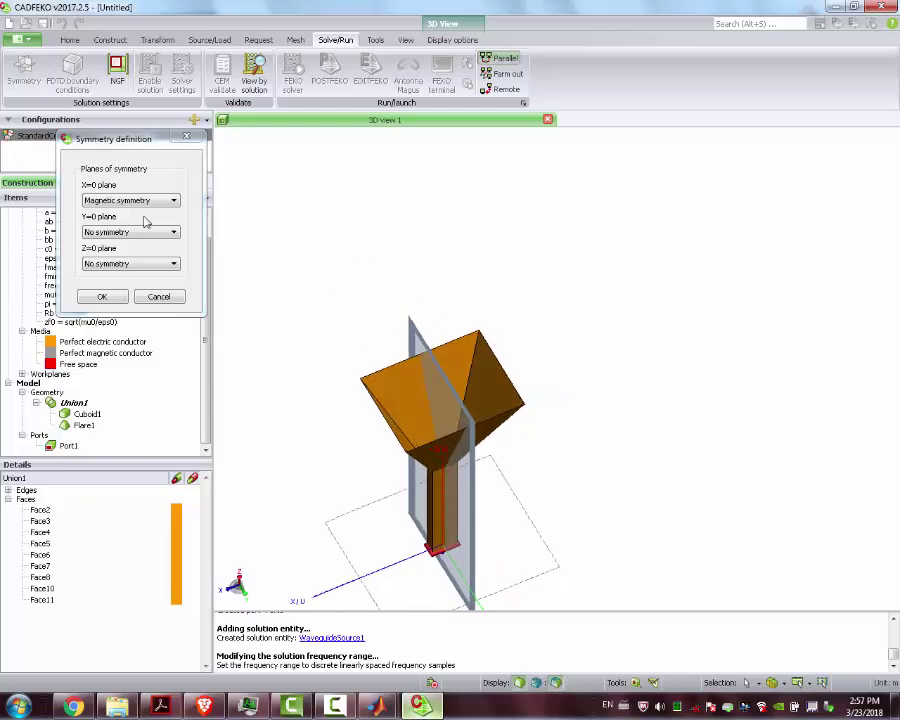
{"action": "left_click", "coordinate": [146, 236]}
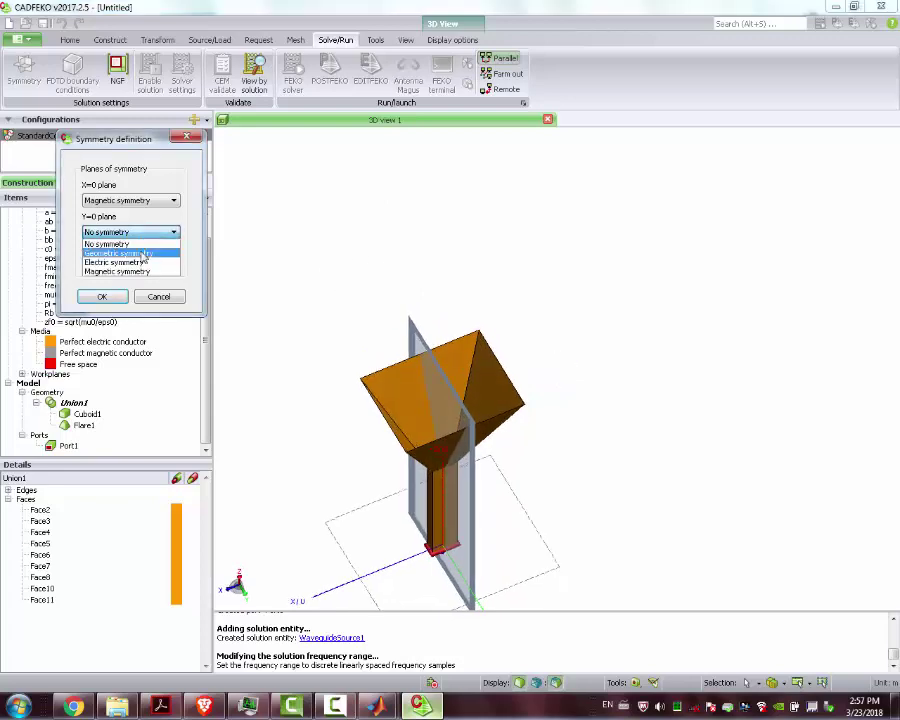
{"action": "left_click", "coordinate": [130, 262]}
{"action": "left_click_drag", "start_coordinate": [259, 289], "coordinate": [537, 445]}
{"action": "mouse_move", "coordinate": [436, 440]}
{"action": "left_mouse_down"}
{"action": "mouse_move", "coordinate": [484, 466]}
{"action": "mouse_move", "coordinate": [458, 466]}
{"action": "mouse_move", "coordinate": [492, 458]}
{"action": "mouse_move", "coordinate": [486, 490]}
{"action": "mouse_move", "coordinate": [492, 473]}
{"action": "left_mouse_up"}
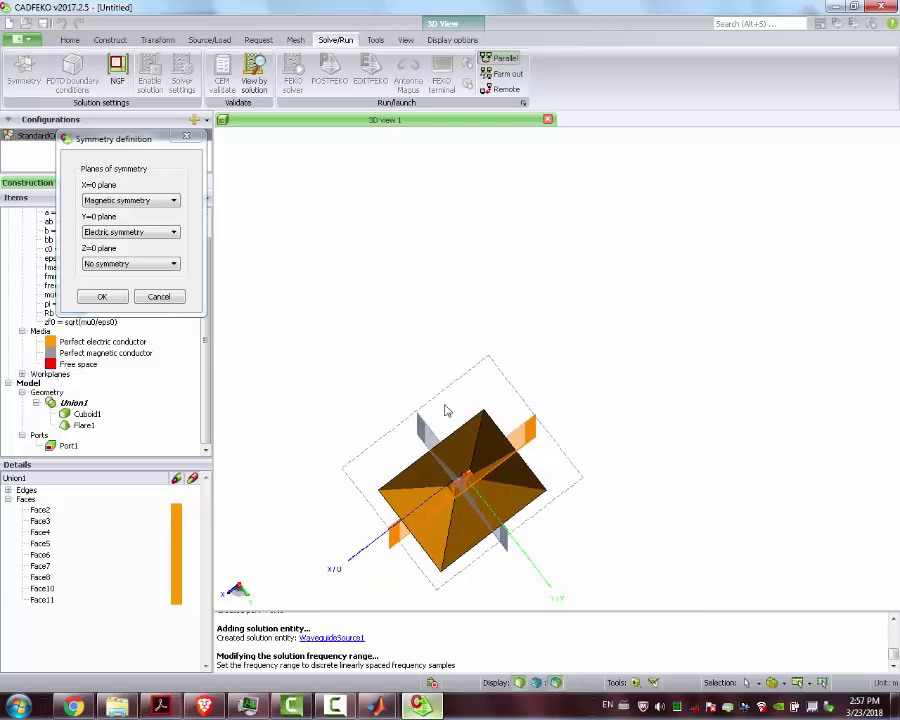
{"action": "mouse_move", "coordinate": [431, 346]}
{"action": "left_mouse_down"}
{"action": "mouse_move", "coordinate": [426, 364]}
{"action": "mouse_move", "coordinate": [424, 352]}
{"action": "mouse_move", "coordinate": [444, 338]}
{"action": "mouse_move", "coordinate": [444, 256]}
{"action": "mouse_move", "coordinate": [429, 217]}
{"action": "mouse_move", "coordinate": [444, 254]}
{"action": "mouse_move", "coordinate": [440, 189]}
{"action": "mouse_move", "coordinate": [438, 227]}
{"action": "mouse_move", "coordinate": [476, 52]}
{"action": "left_mouse_up"}
{"action": "left_click", "coordinate": [101, 298]}
{"action": "left_click_drag", "start_coordinate": [444, 209], "coordinate": [430, 300]}
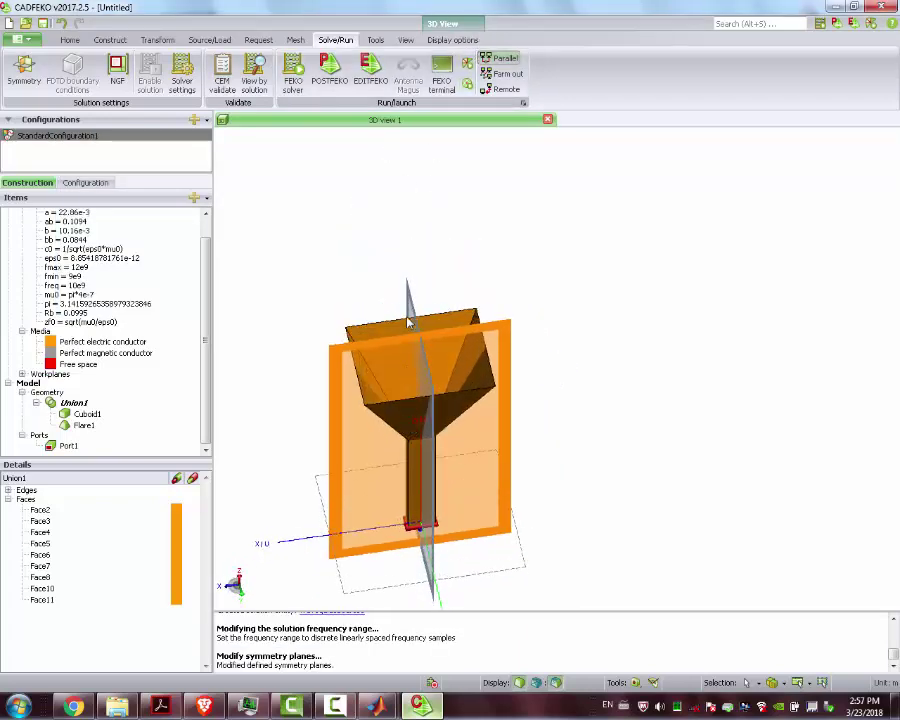
Step: Turn off the display of the symmetry planes in the 3D view
{"action": "left_click", "coordinate": [462, 42]}
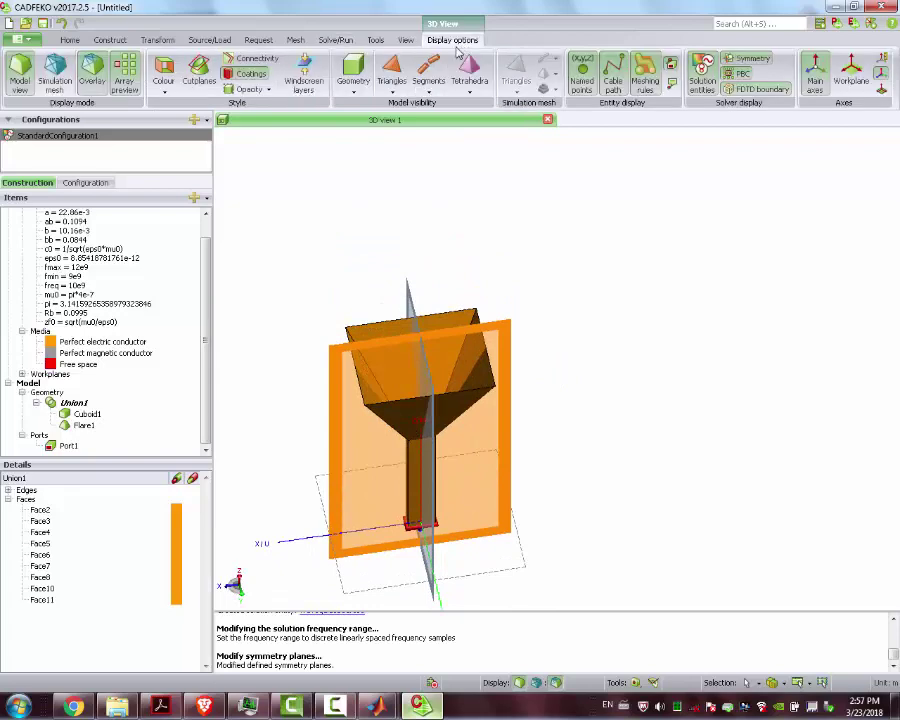
{"action": "left_click", "coordinate": [735, 60]}
{"action": "left_click_drag", "start_coordinate": [769, 144], "coordinate": [546, 330]}
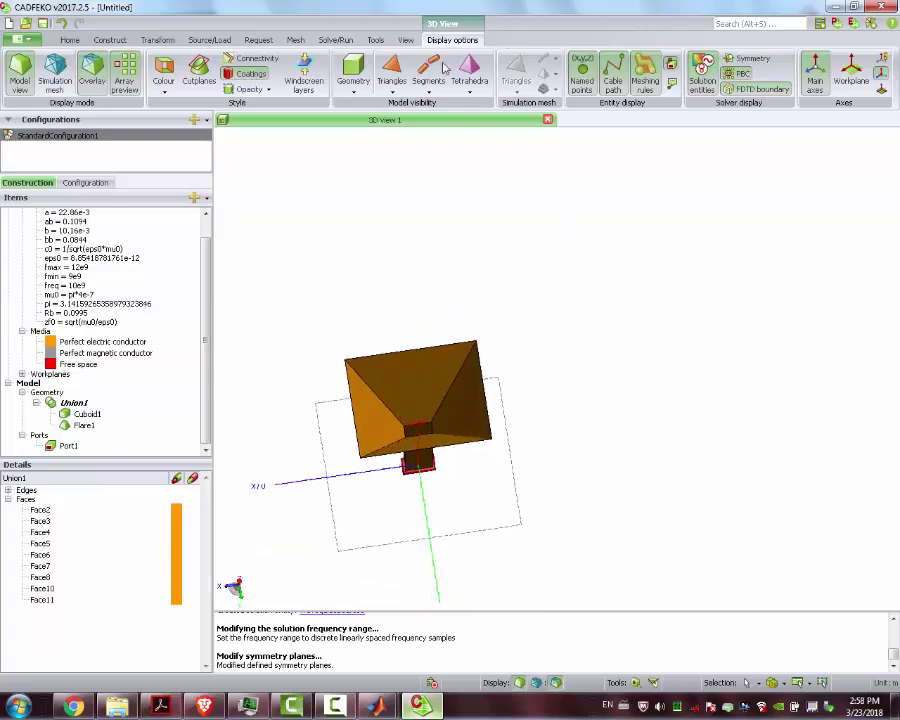
Step: Add a far-field request for the full 3D pattern with 5 degree increments in theta and phi
{"action": "left_click", "coordinate": [258, 40]}
{"action": "left_click", "coordinate": [233, 78]}
{"action": "left_click", "coordinate": [185, 402]}
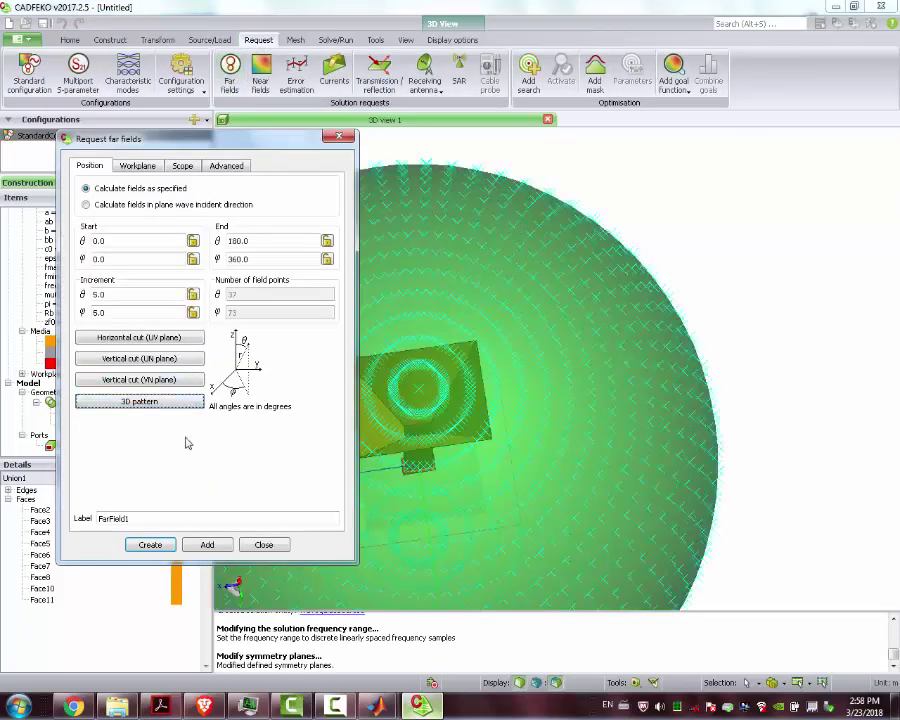
{"action": "left_click", "coordinate": [207, 544]}
{"action": "left_click", "coordinate": [262, 544]}
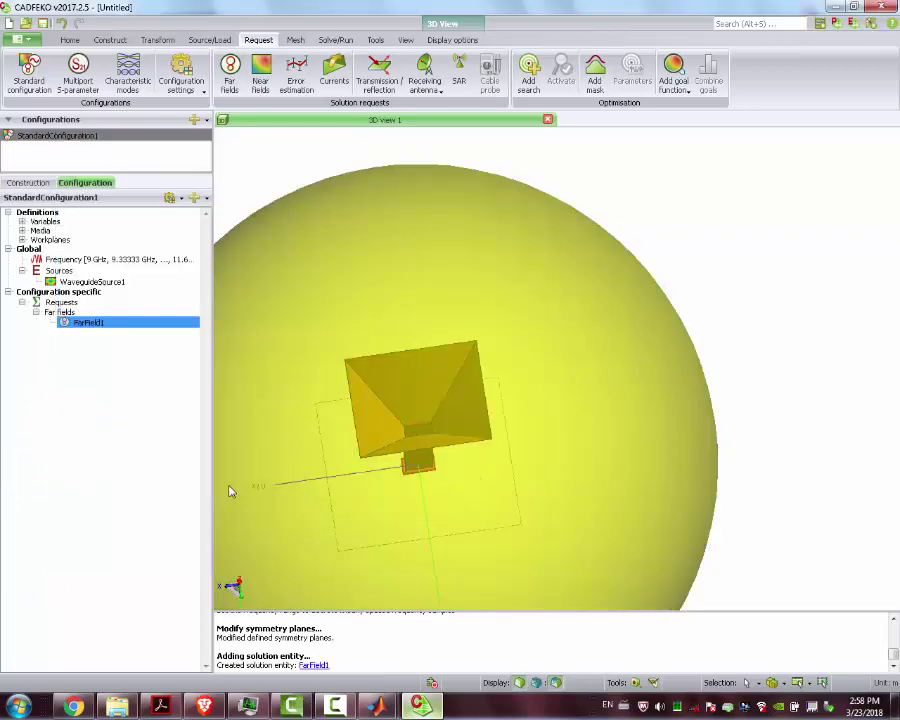
Step: Hide the far-field request in the 3D view and add a currents request
{"action": "right_click", "coordinate": [94, 323]}
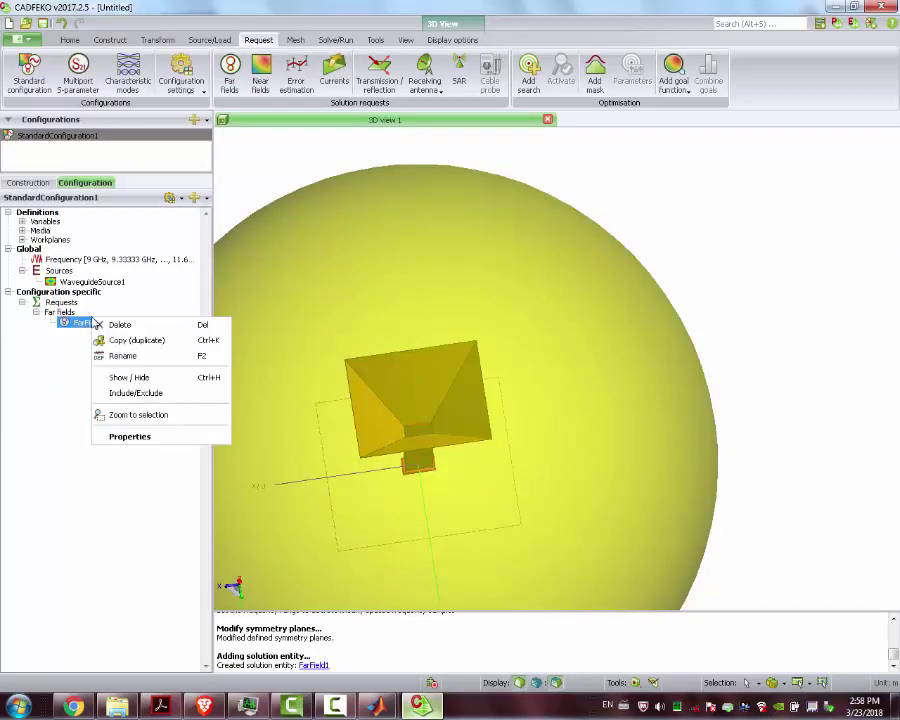
{"action": "left_click", "coordinate": [132, 378]}
{"action": "left_click_drag", "start_coordinate": [458, 282], "coordinate": [486, 286]}
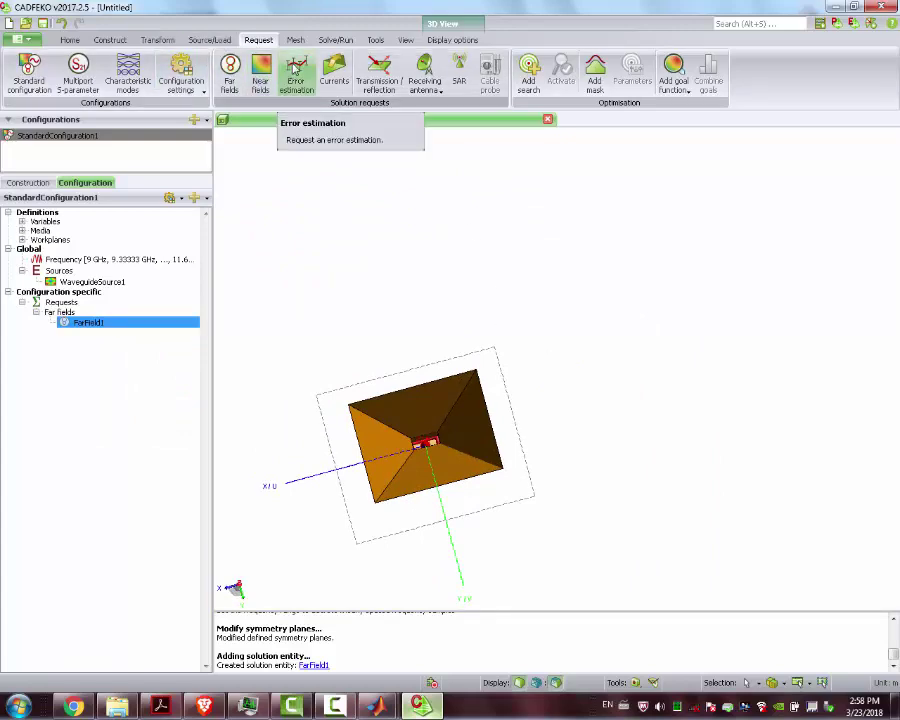
{"action": "left_click", "coordinate": [334, 72]}
{"action": "left_click", "coordinate": [100, 309]}
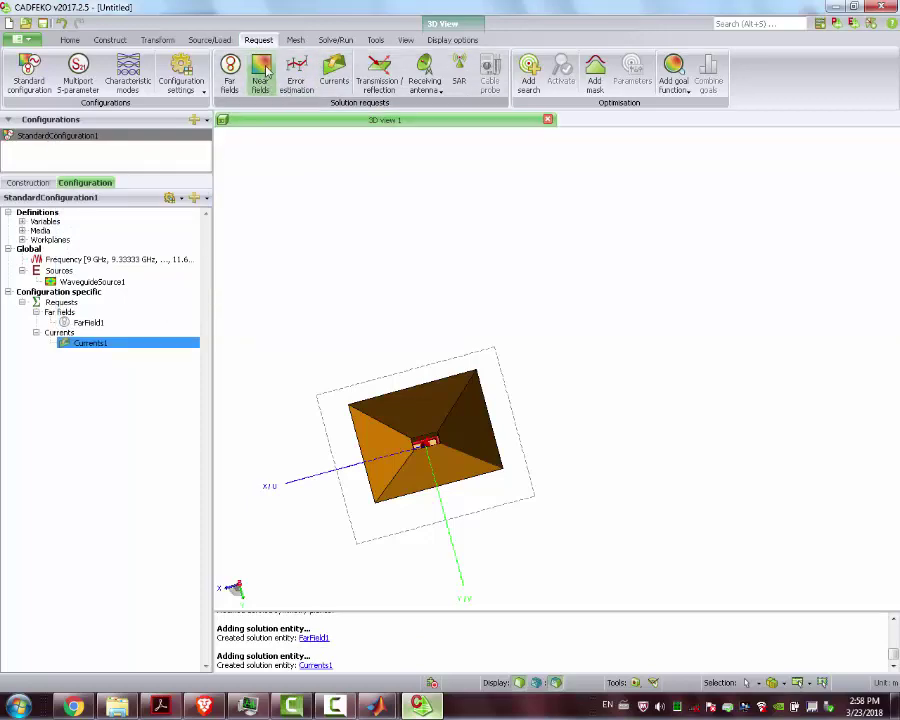
Step: Add a Cartesian near-field request across the horn aperture between opposite corners (0.0547, -0.0422, 0.2138) and (-0.0547, 0.0422, 0.2138), with 21 by 21 points
{"action": "left_click", "coordinate": [262, 72]}
{"action": "left_click_drag", "start_coordinate": [403, 268], "coordinate": [370, 529]}
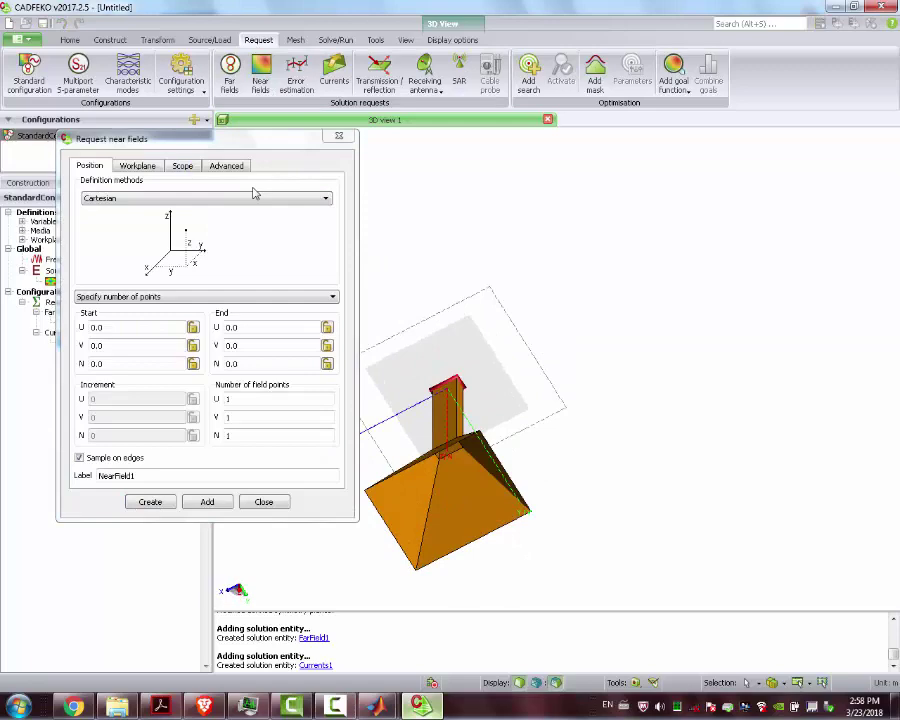
{"action": "left_click", "coordinate": [127, 327]}
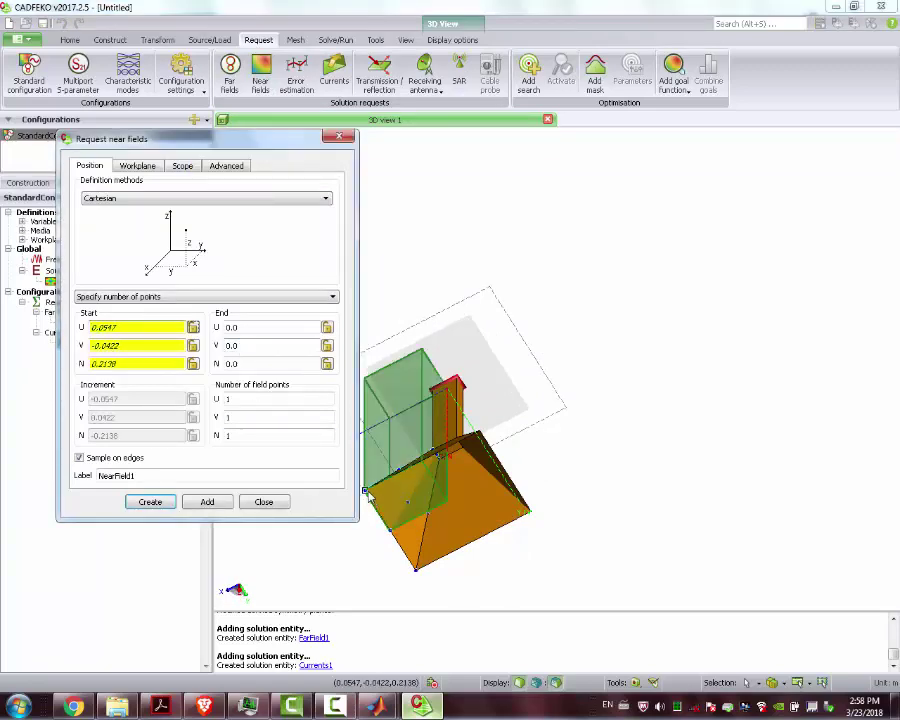
{"action": "left_click", "coordinate": [366, 492]}
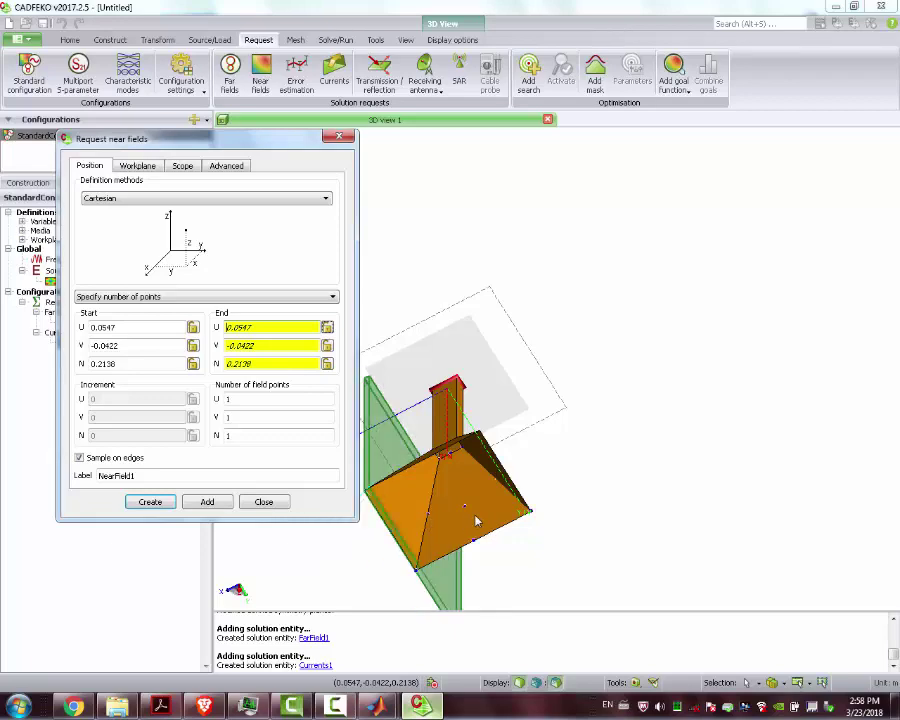
{"action": "left_click", "coordinate": [531, 513]}
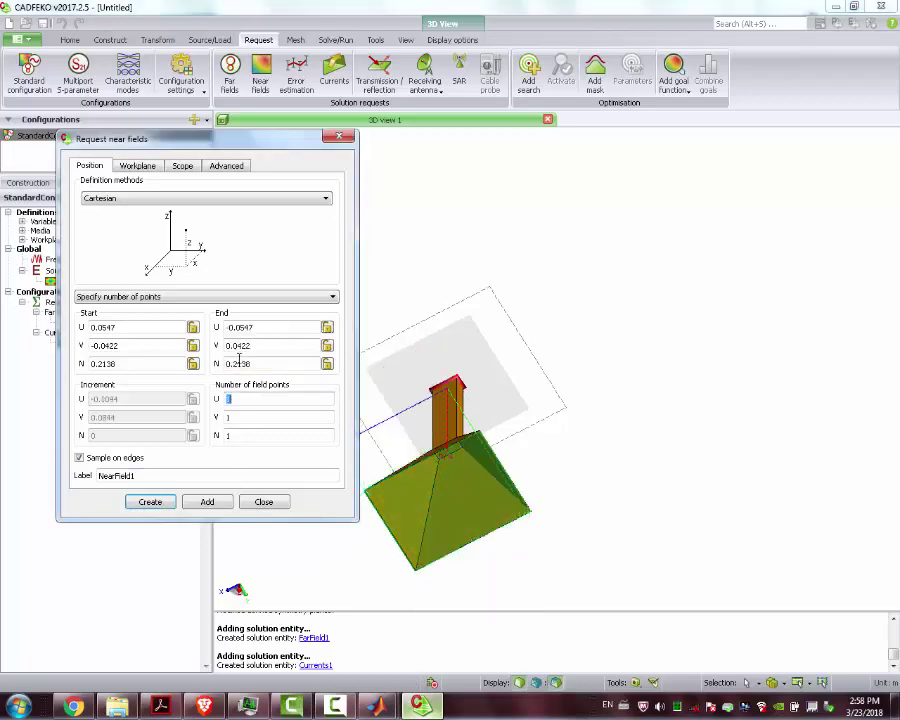
{"action": "type", "text": "21"}
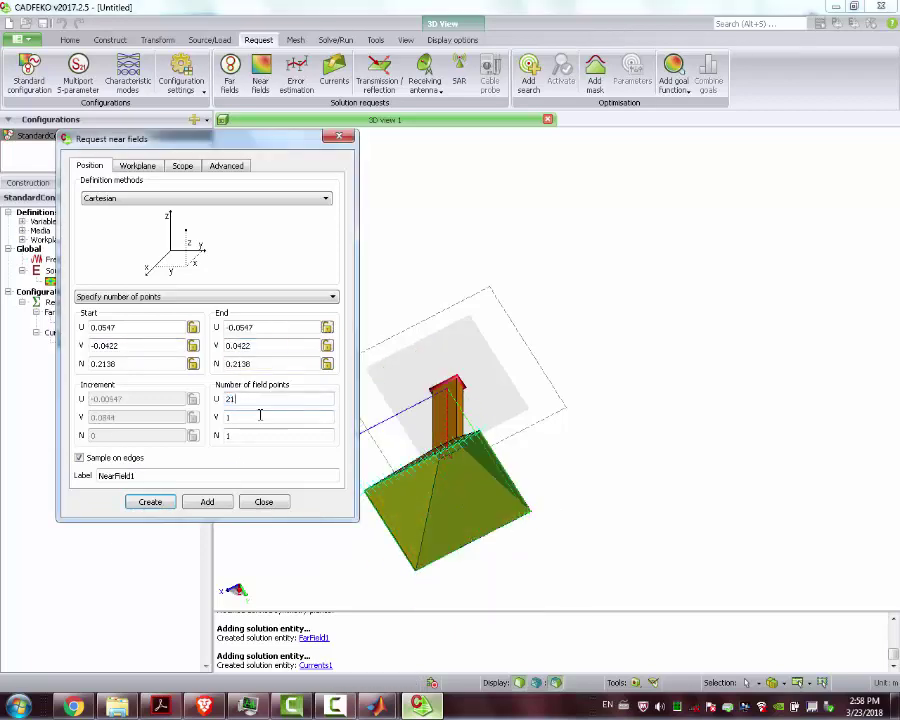
{"action": "type", "text": "21"}
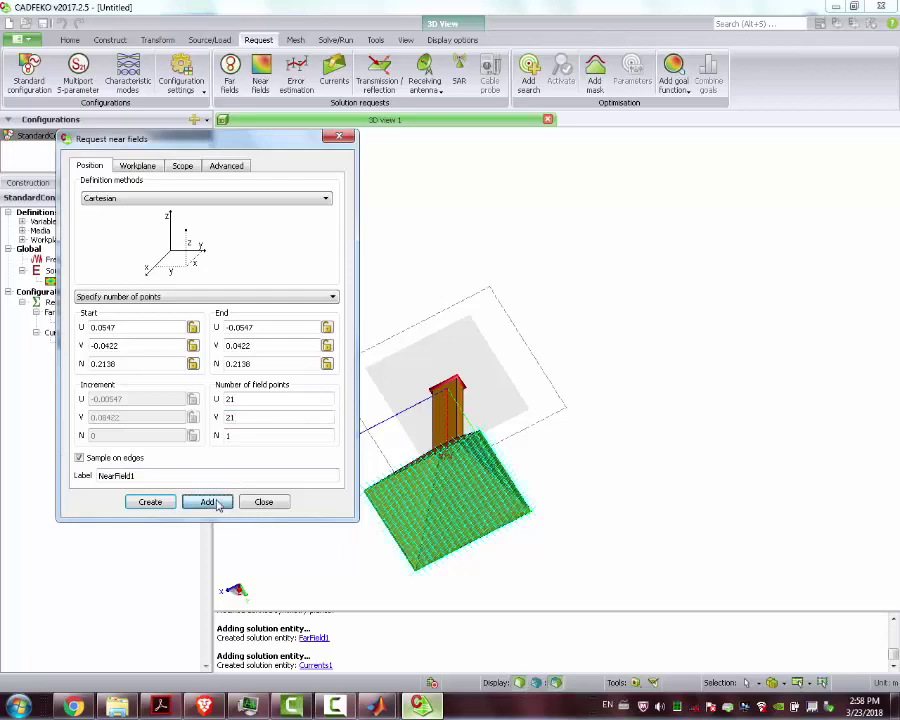
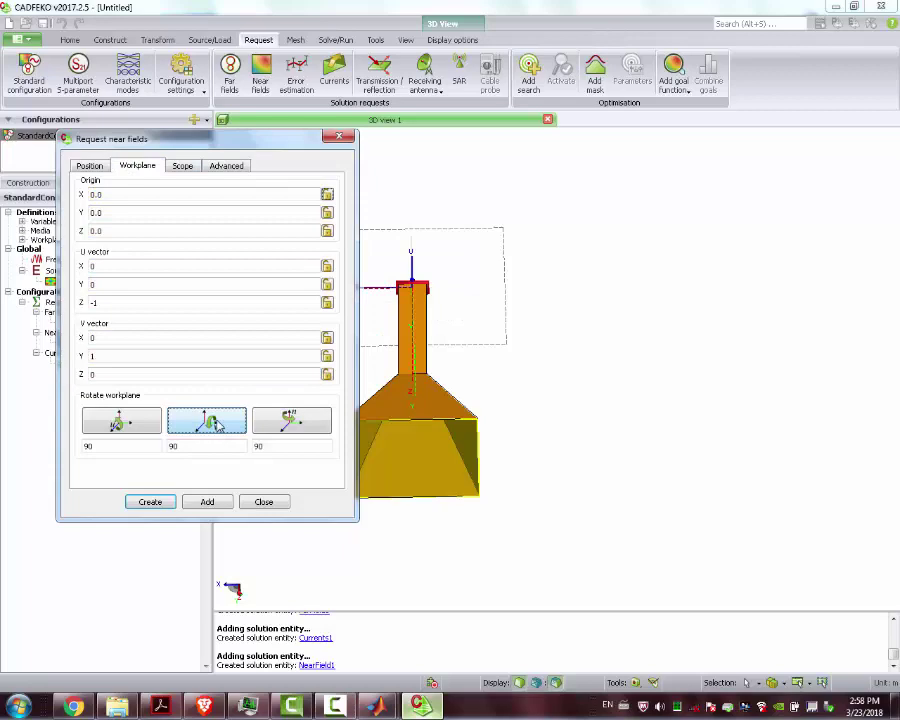
Step: Rotate the second near-field request's workplane in 90 degree turns to U vector (0, 0, 1) and V vector (-1, 0, 0)
{"action": "left_click", "coordinate": [122, 423]}
{"action": "left_click", "coordinate": [296, 421]}
{"action": "left_click", "coordinate": [207, 422]}
{"action": "mouse_move", "coordinate": [480, 340]}
{"action": "left_mouse_down"}
{"action": "mouse_move", "coordinate": [786, 246]}
{"action": "mouse_move", "coordinate": [700, 300]}
{"action": "left_mouse_up"}
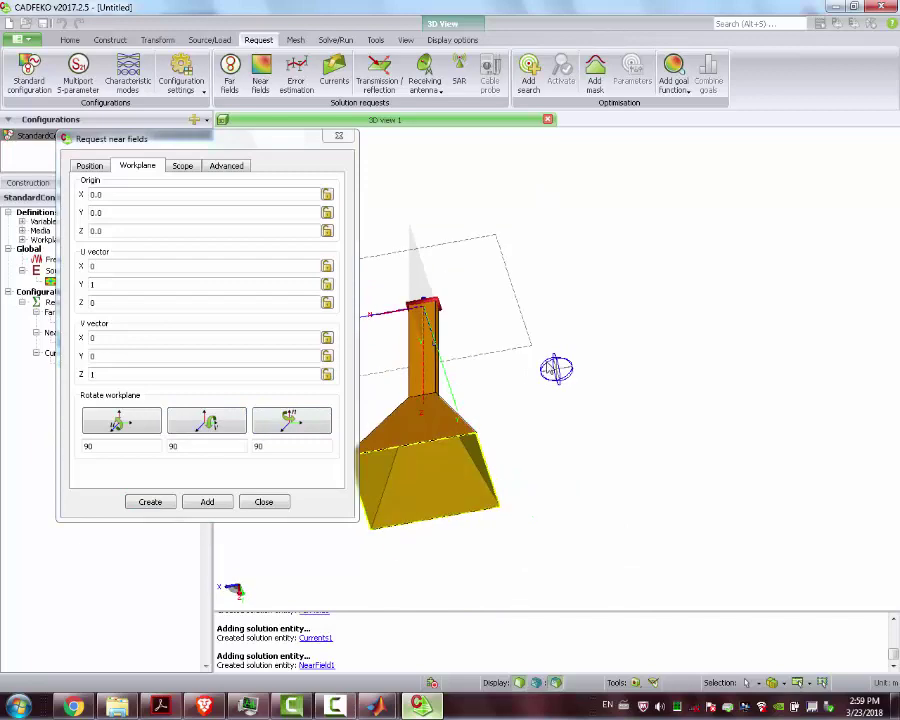
{"action": "left_click", "coordinate": [118, 424]}
{"action": "left_click", "coordinate": [296, 424]}
{"action": "left_click", "coordinate": [296, 424]}
{"action": "left_click", "coordinate": [296, 424]}
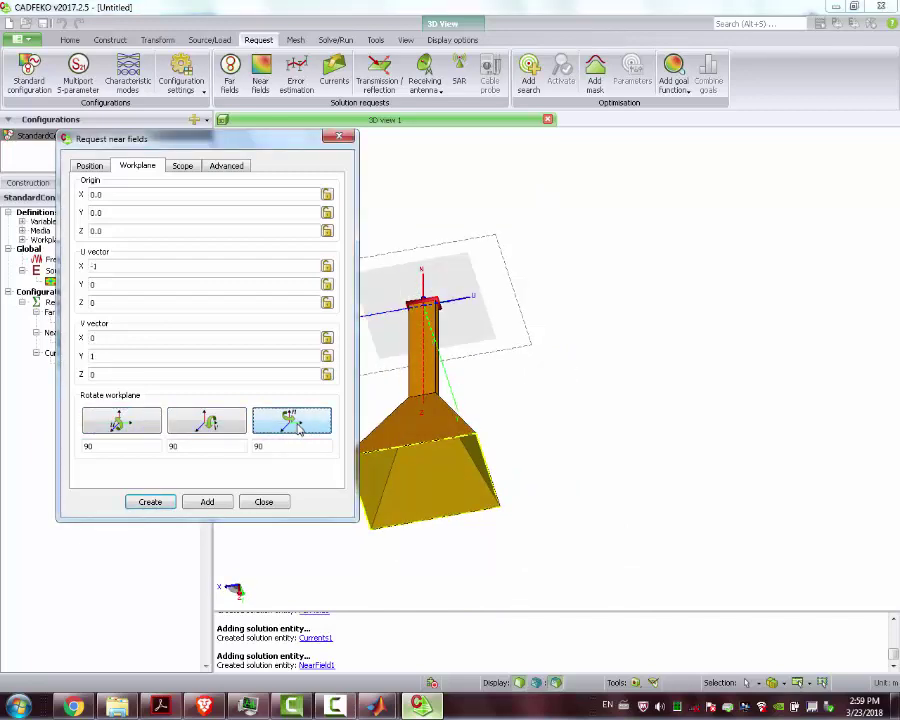
{"action": "left_click", "coordinate": [228, 428]}
{"action": "left_click", "coordinate": [228, 428]}
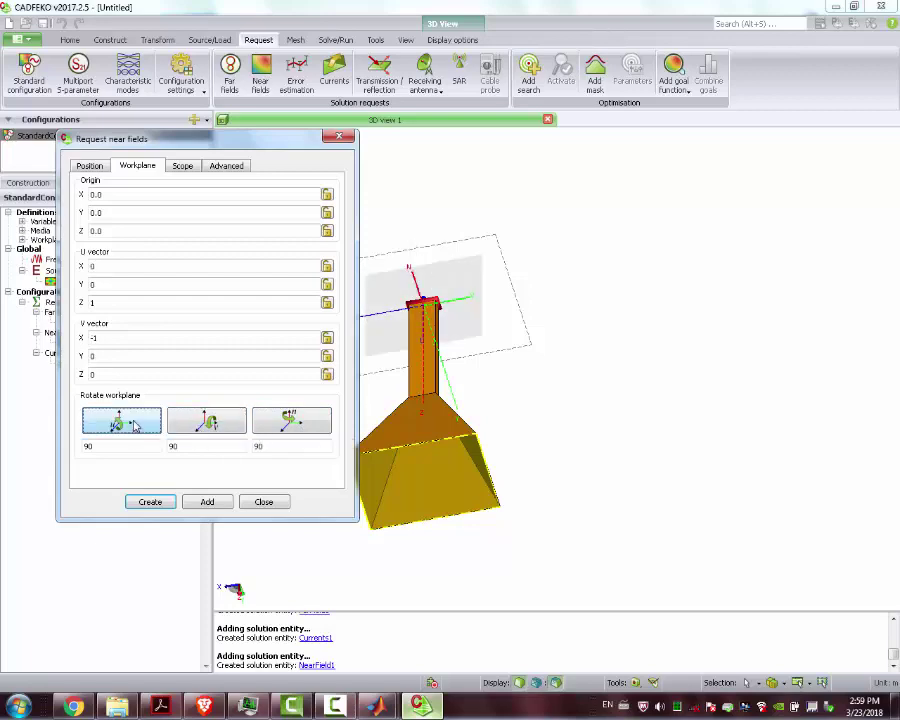
{"action": "left_click_drag", "start_coordinate": [428, 381], "coordinate": [381, 242]}
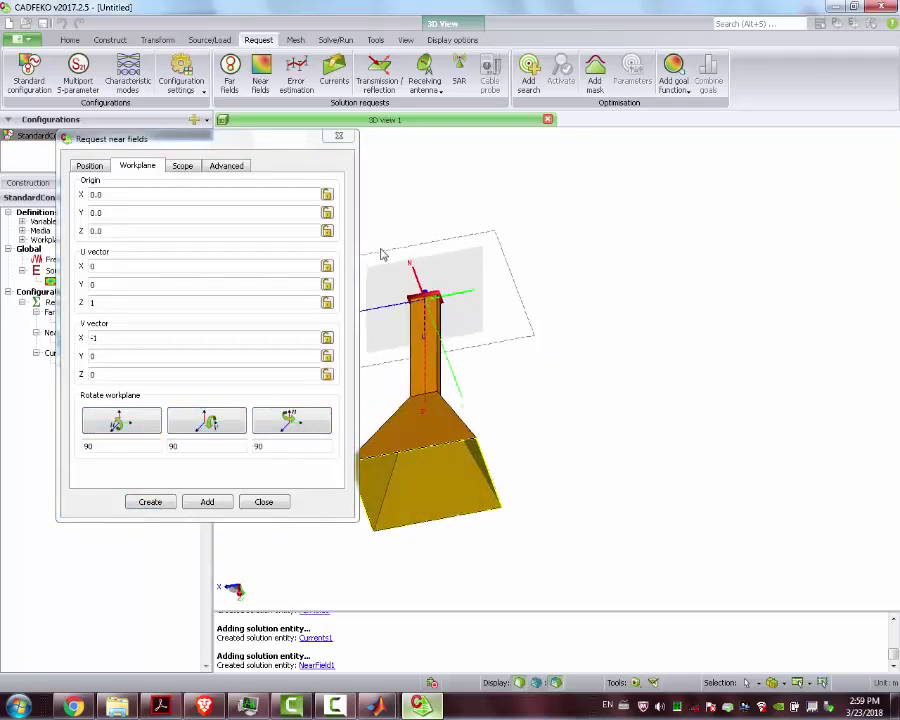
{"action": "left_click_drag", "start_coordinate": [422, 357], "coordinate": [405, 320]}
{"action": "left_click_drag", "start_coordinate": [226, 148], "coordinate": [163, 148]}
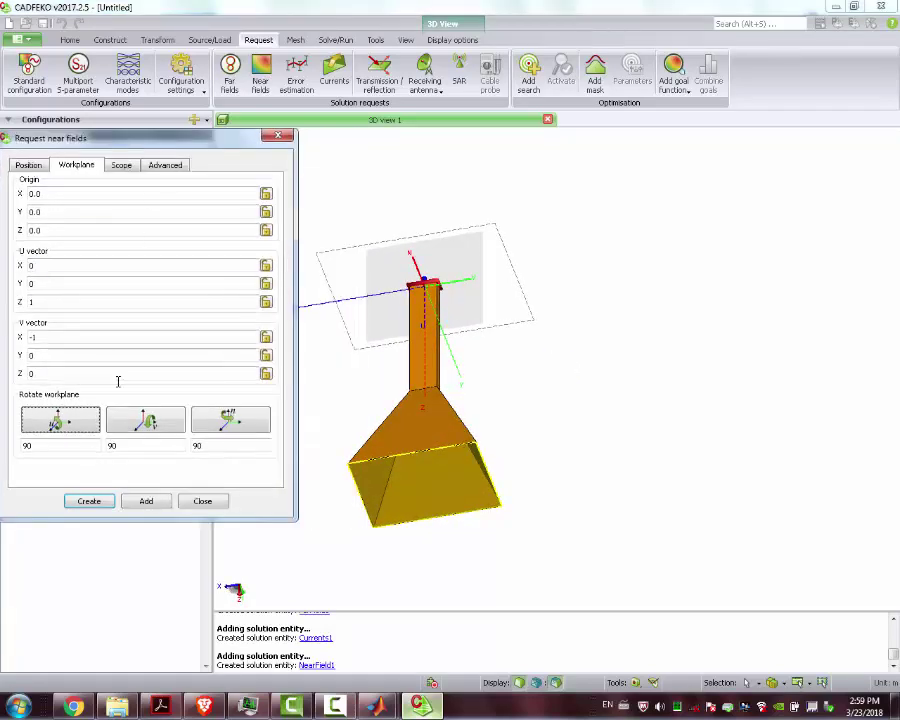
Step: Pick the near-field start point (0.2138, -0.0547, 0) and end point (0.2138, 0.0547, 0) at the midpoints of the horn aperture's opposite edges
{"action": "left_click", "coordinate": [28, 164]}
{"action": "type", "text": "0.0547"}
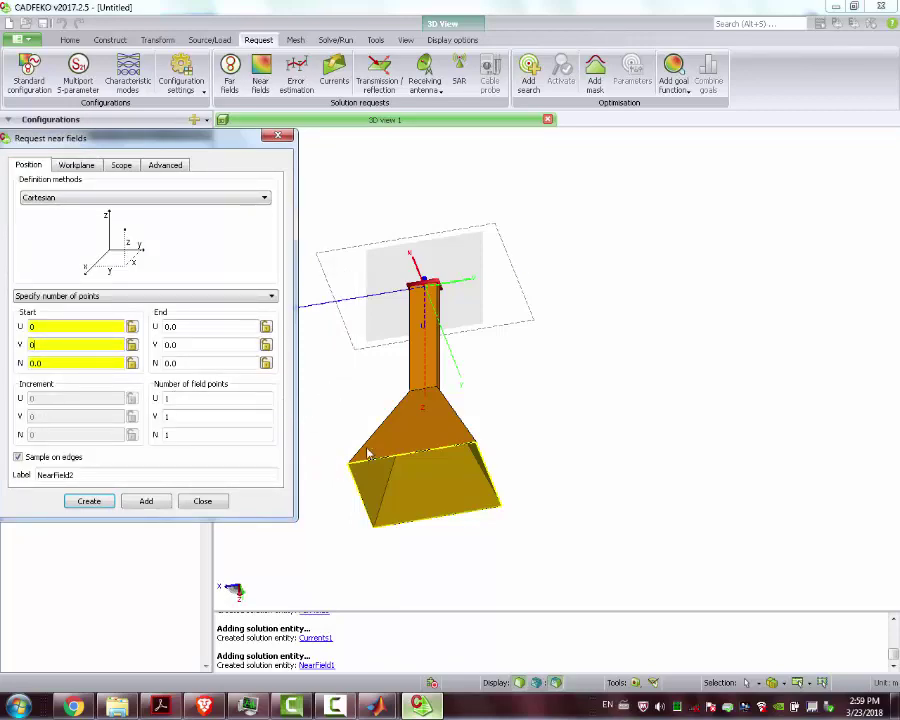
{"action": "left_click", "coordinate": [360, 500]}
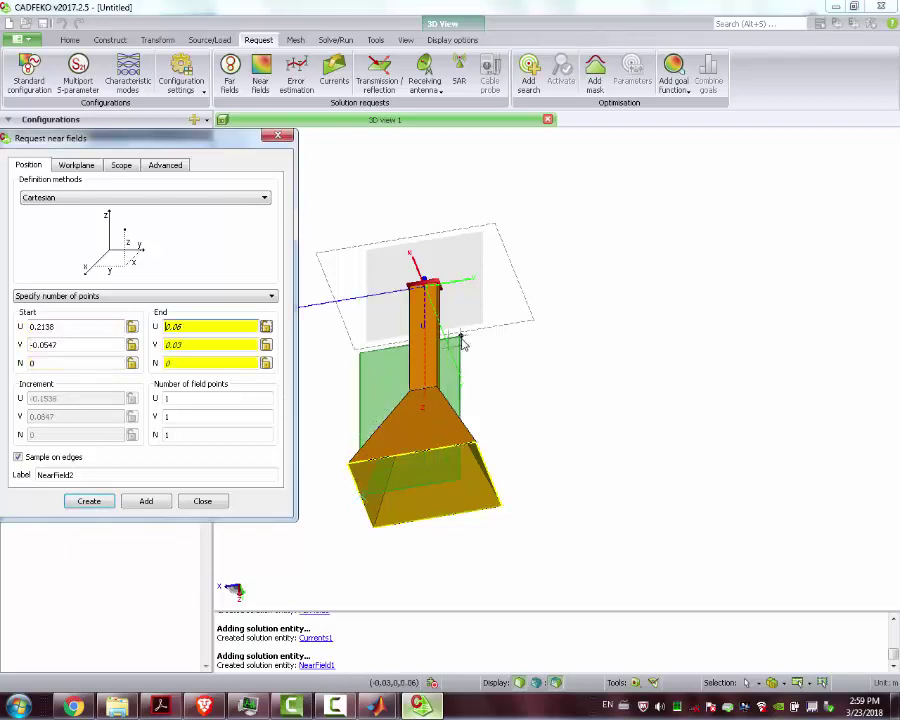
{"action": "middle_click_drag", "start_coordinate": [442, 336], "coordinate": [490, 470]}
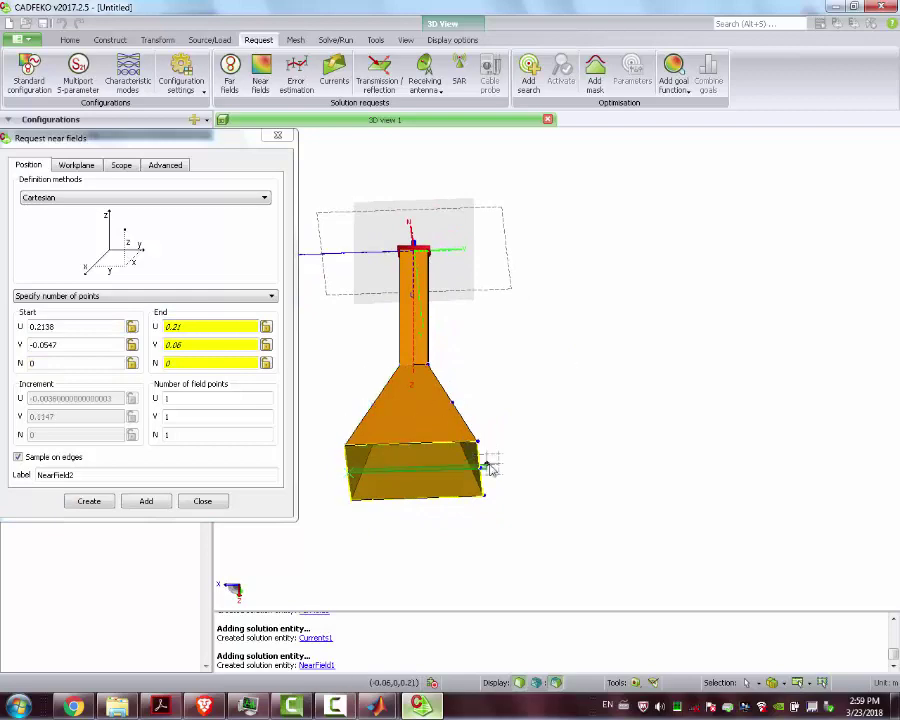
{"action": "left_click", "coordinate": [481, 472]}
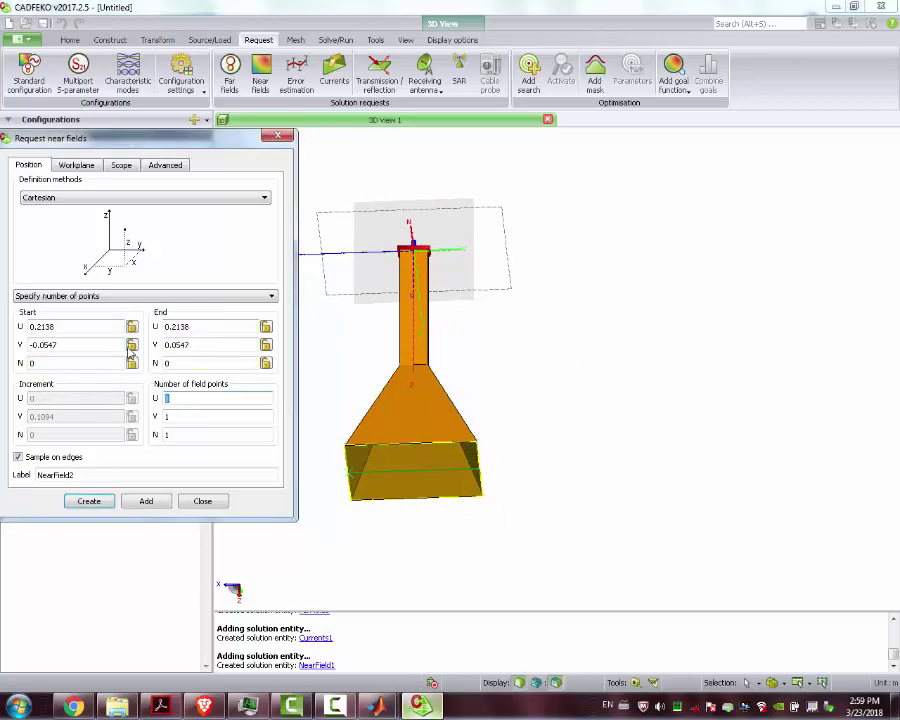
Step: Set the near-field start U coordinate to 0.2138-4*a, so the plane extends back into the horn
{"action": "middle_click_drag", "start_coordinate": [338, 354], "coordinate": [358, 352]}
{"action": "left_click", "coordinate": [81, 328]}
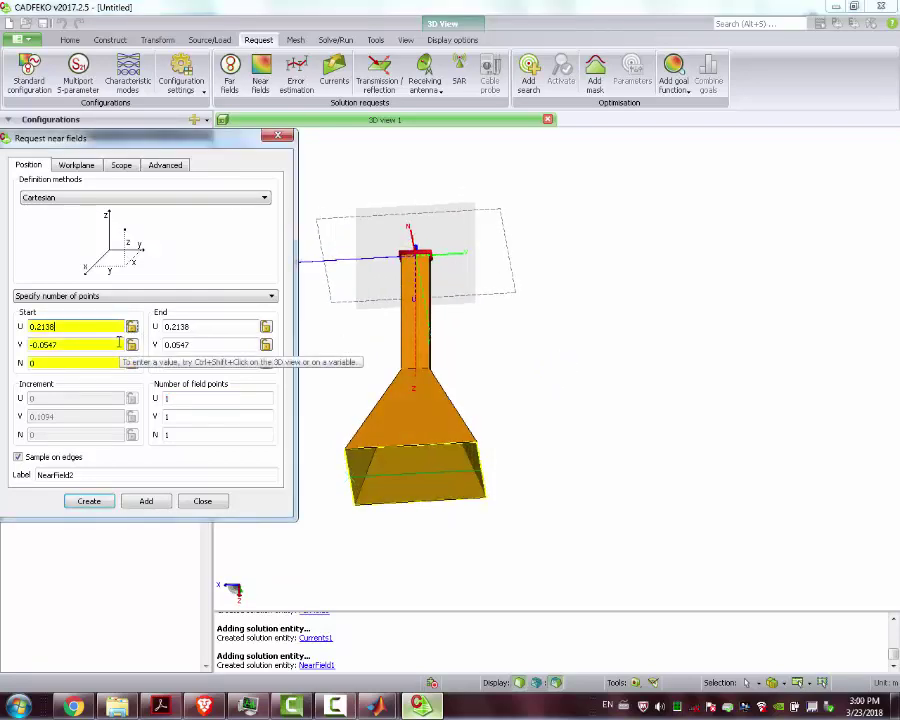
{"action": "type", "text": "-a"}
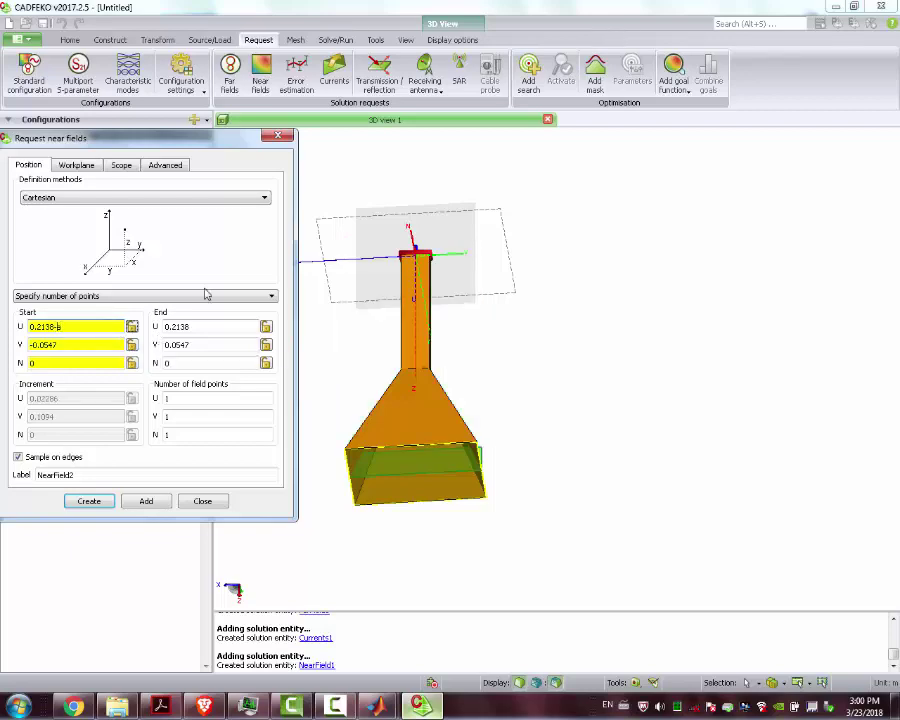
{"action": "type", "text": "*"}
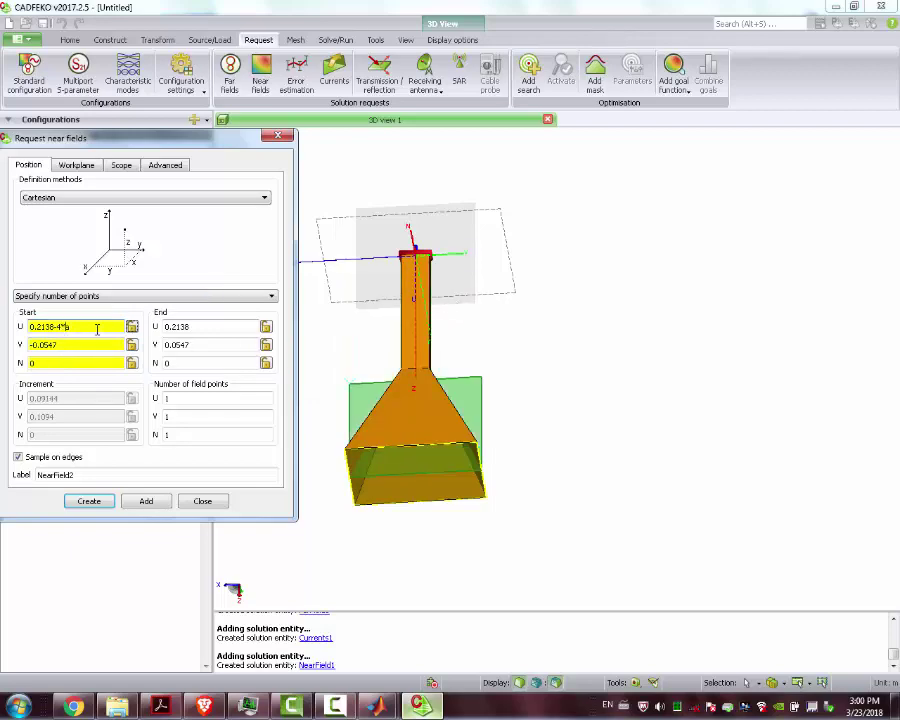
{"action": "left_click", "coordinate": [210, 326]}
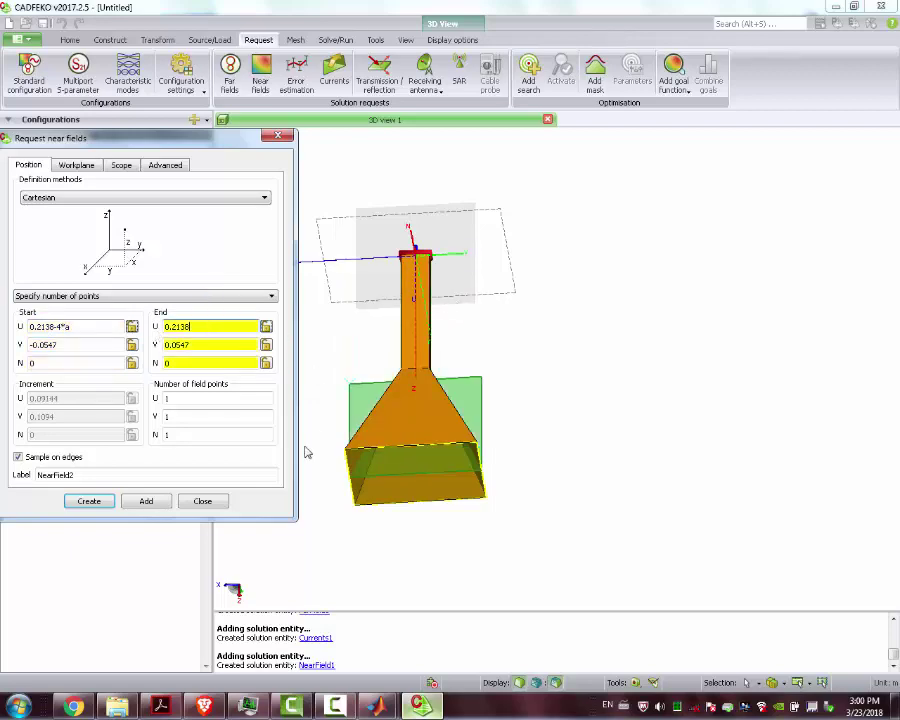
{"action": "type", "text": "-"}
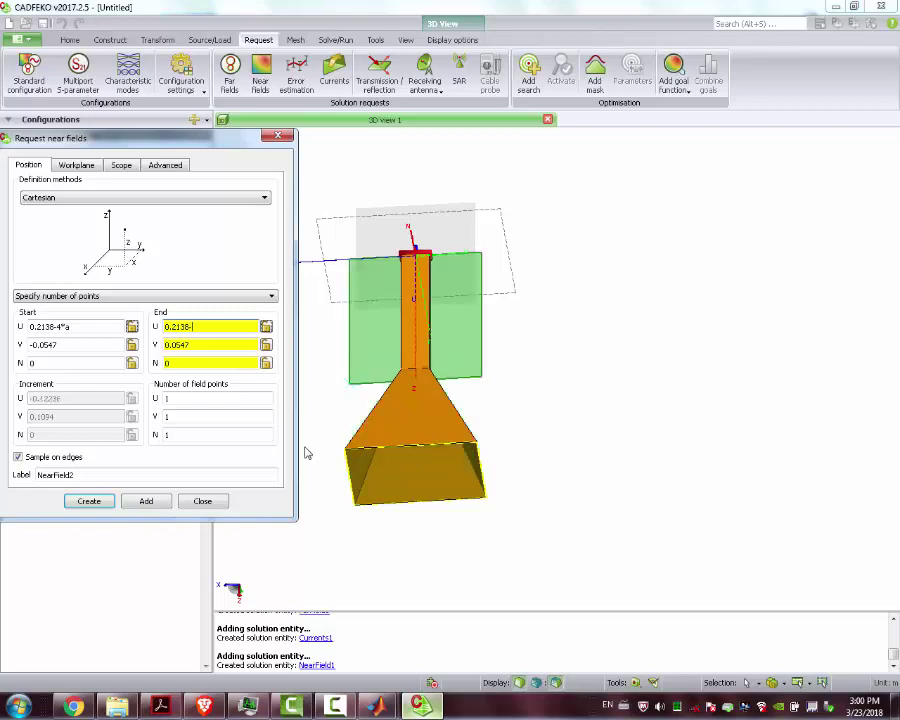
{"action": "type", "text": "4*"}
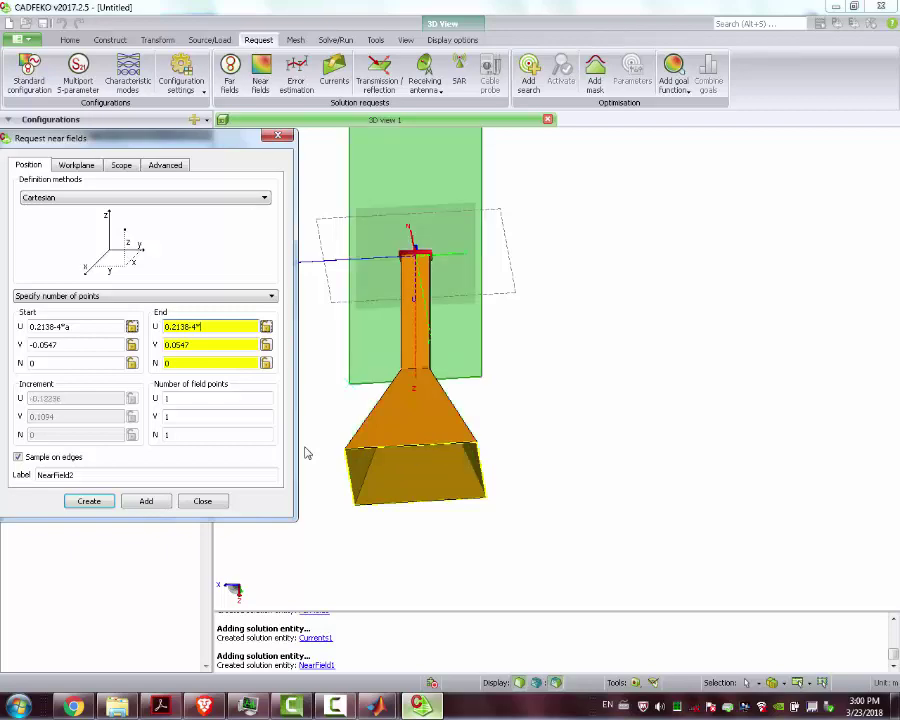
{"action": "type", "text": "a"}
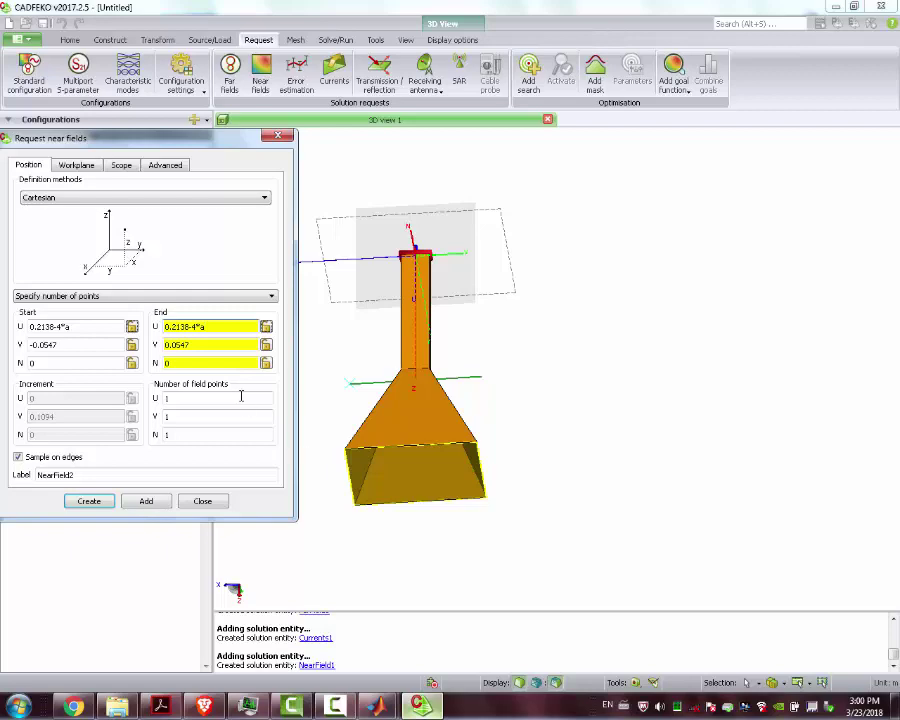
{"action": "key", "text": "BackSpace"}
{"action": "key", "text": "BackSpace"}
{"action": "key", "text": "BackSpace"}
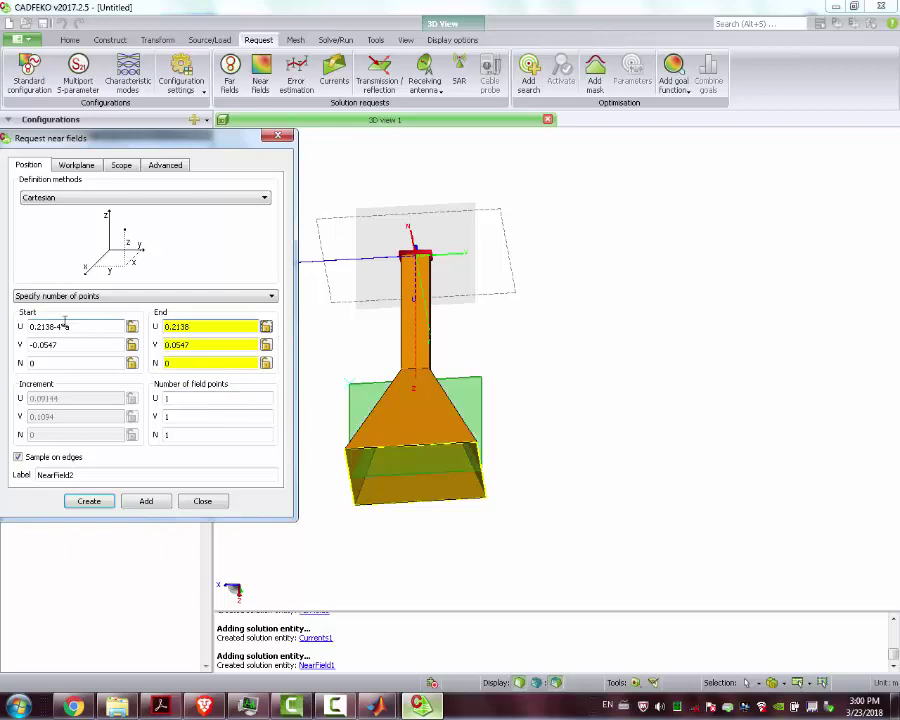
Step: Set the near-field U range to start at 0.2138-5*a and end at 0.2138+5*a
{"action": "left_click", "coordinate": [96, 327]}
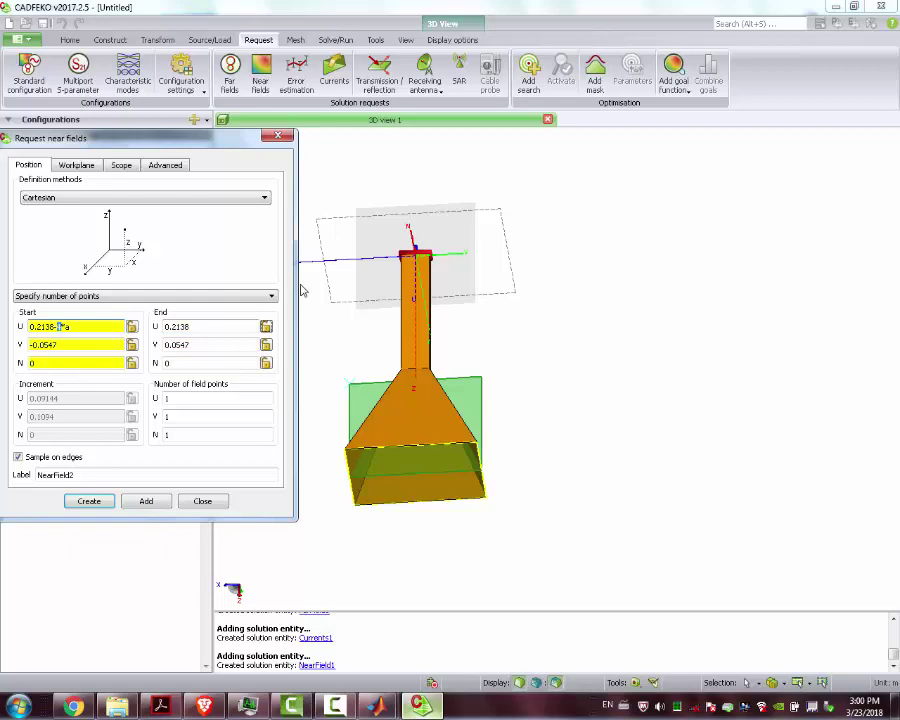
{"action": "left_click_drag", "start_coordinate": [494, 332], "coordinate": [362, 338]}
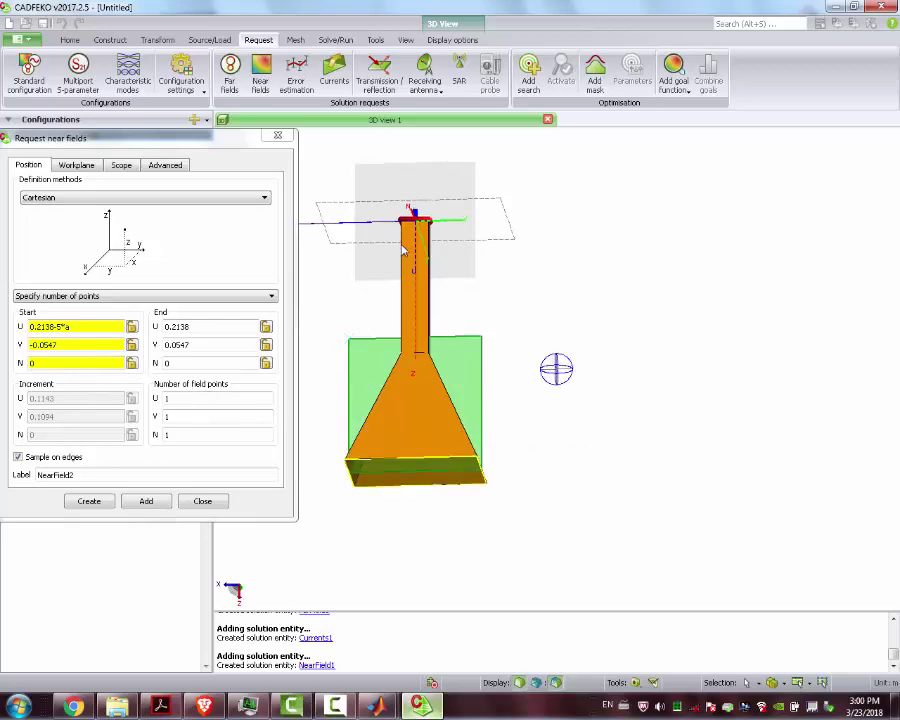
{"action": "left_click", "coordinate": [209, 327]}
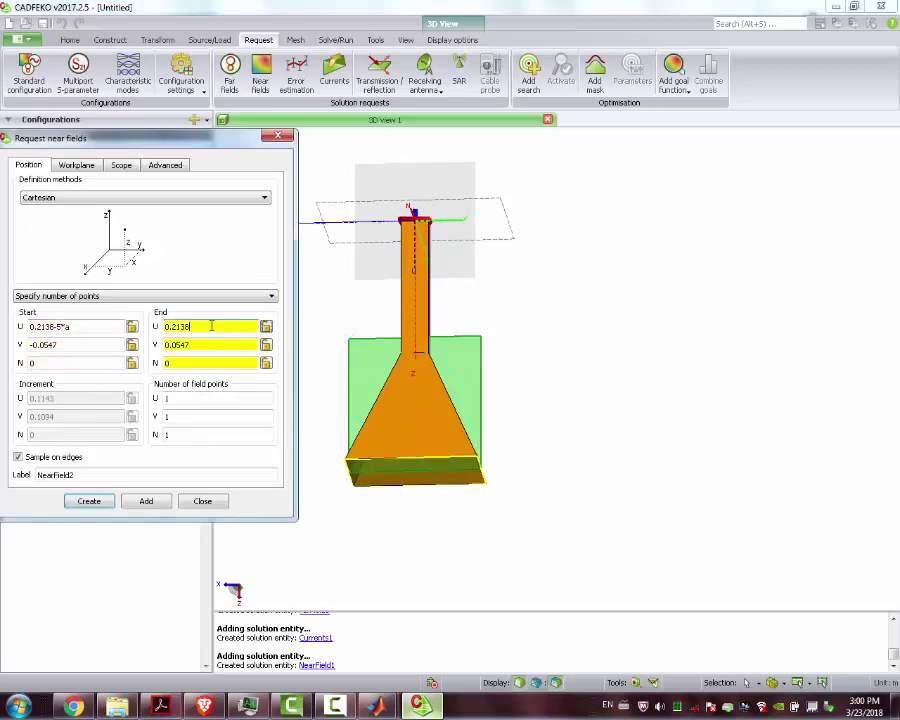
{"action": "type", "text": "+5"}
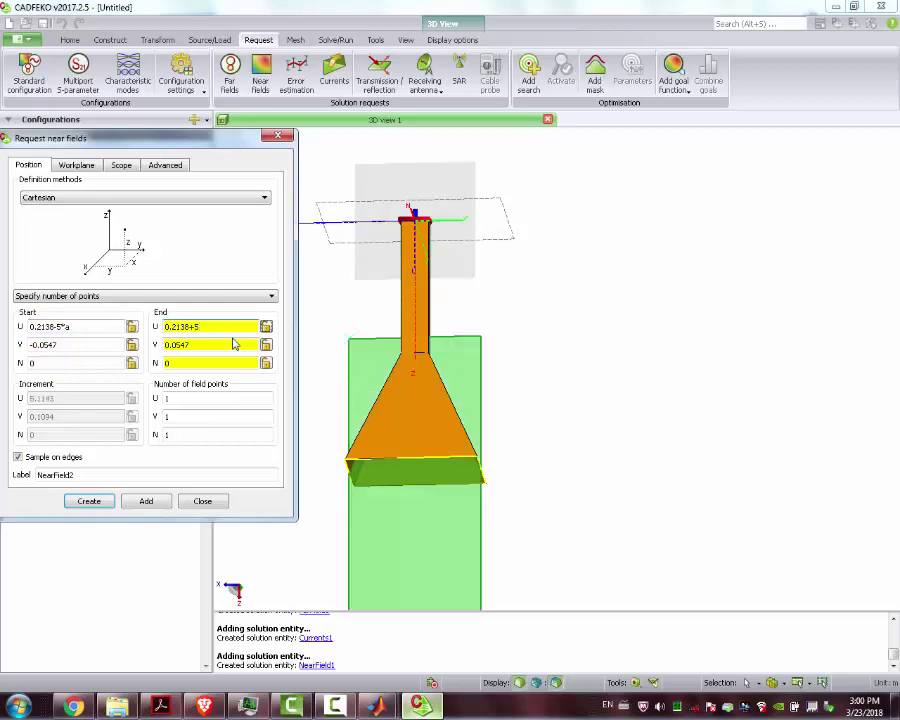
{"action": "type", "text": "*"}
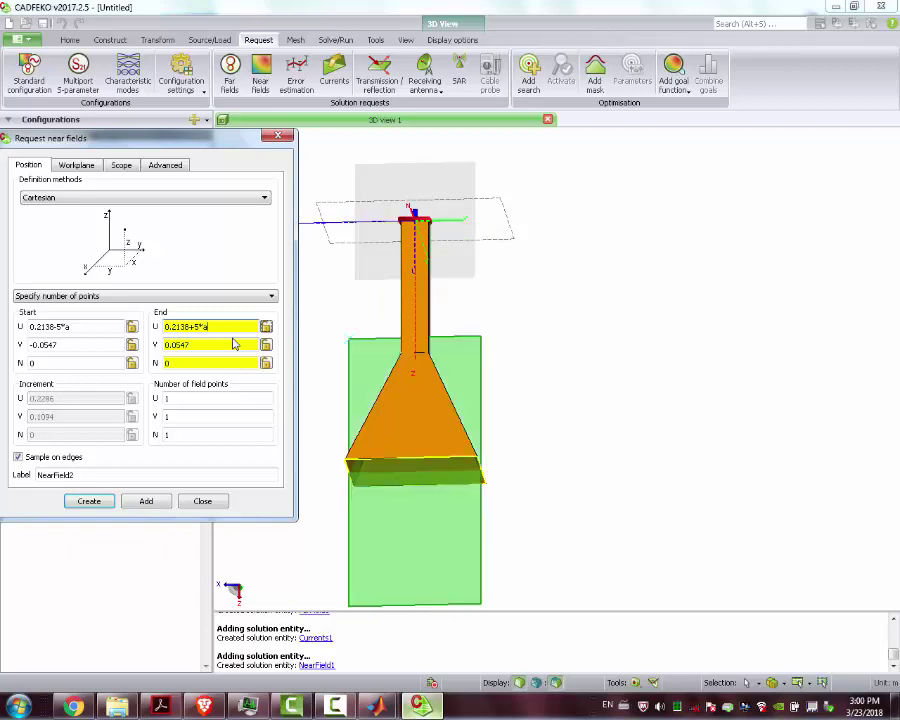
Step: Widen the near-field V range to start at -0.0547-a and end at 0.0547+a
{"action": "left_click", "coordinate": [72, 348]}
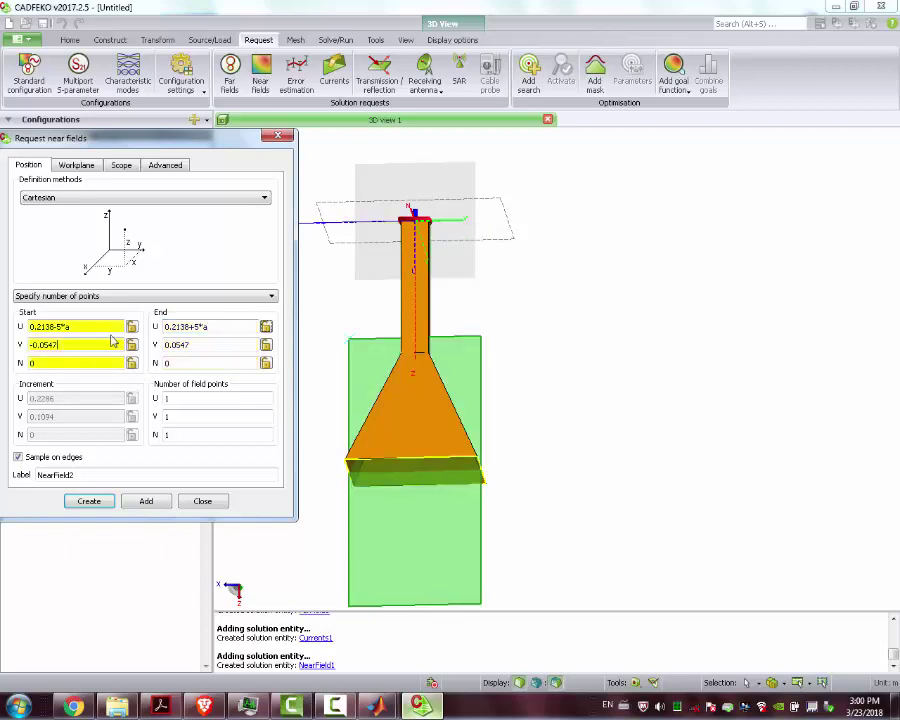
{"action": "type", "text": "-a"}
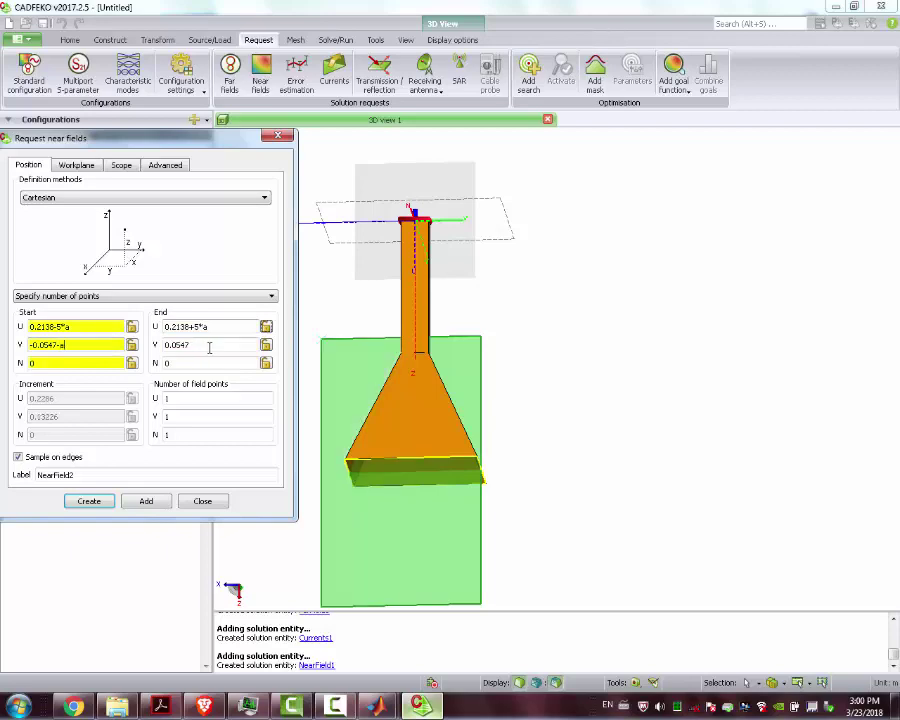
{"action": "left_click", "coordinate": [209, 347]}
{"action": "type", "text": "+a"}
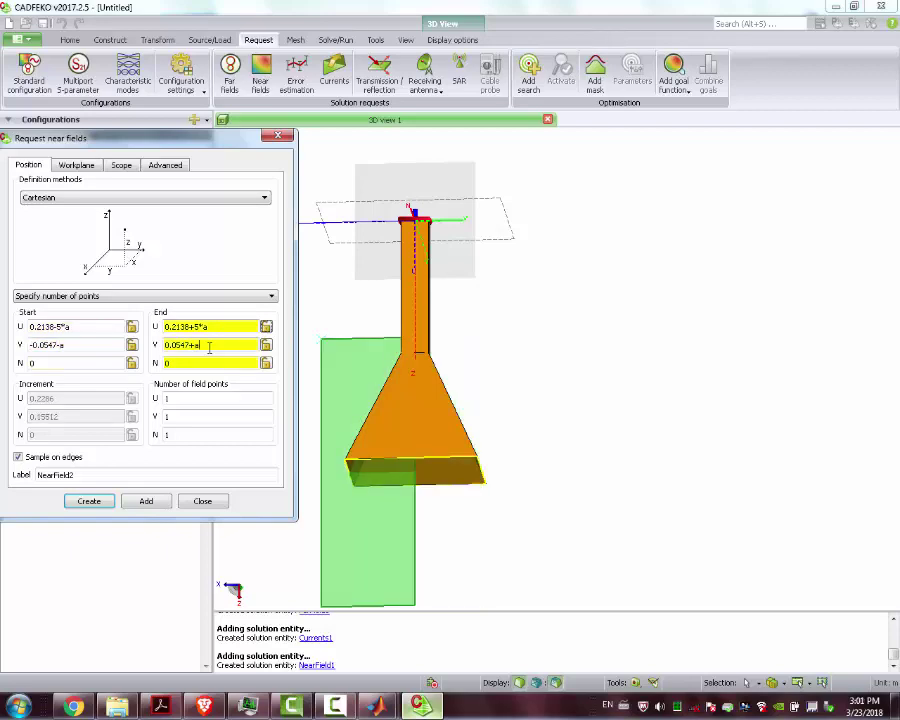
Step: Enlarge the near-field plane to an end U of 0.2138+8*a and a V range from -0.0547-2*a to 0.0547+2*a
{"action": "middle_click_drag", "start_coordinate": [447, 377], "coordinate": [510, 346]}
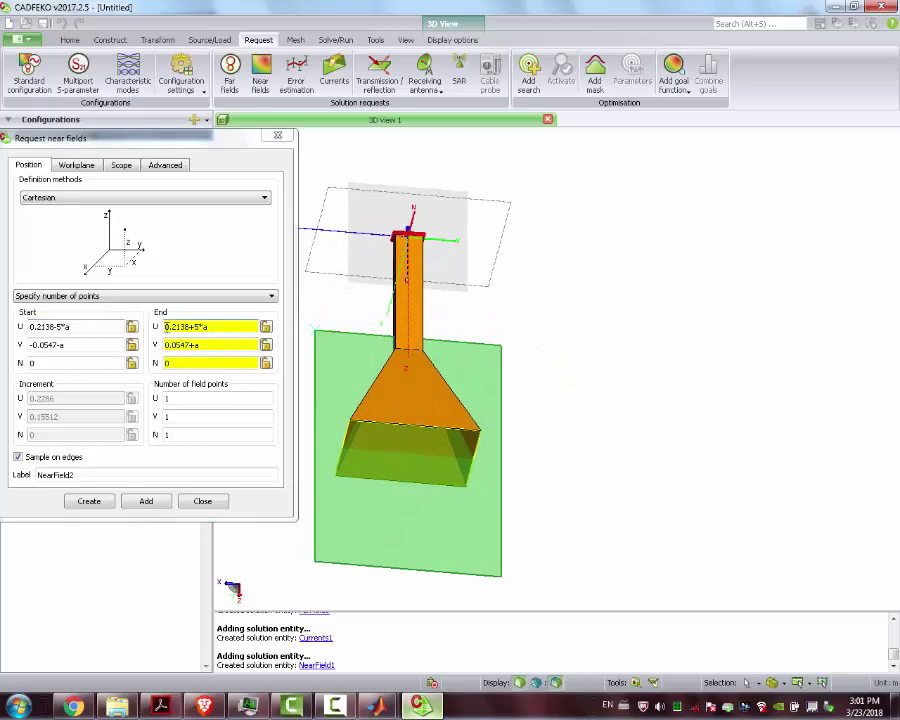
{"action": "left_click", "coordinate": [197, 325]}
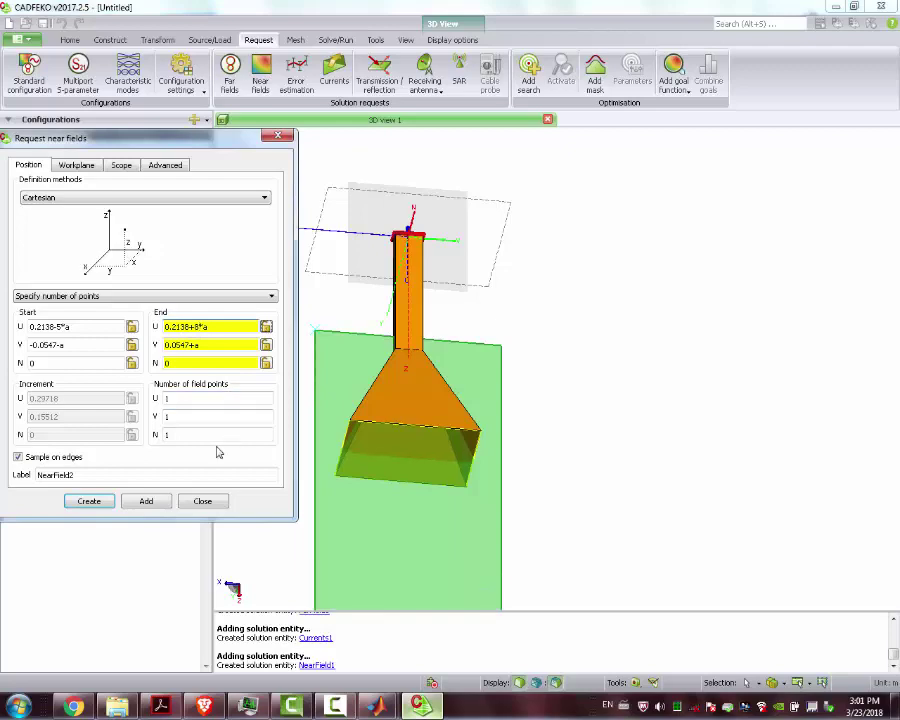
{"action": "mouse_move", "coordinate": [526, 466]}
{"action": "left_mouse_down"}
{"action": "mouse_move", "coordinate": [313, 462]}
{"action": "mouse_move", "coordinate": [582, 526]}
{"action": "mouse_move", "coordinate": [594, 544]}
{"action": "left_mouse_up"}
{"action": "left_click", "coordinate": [62, 344]}
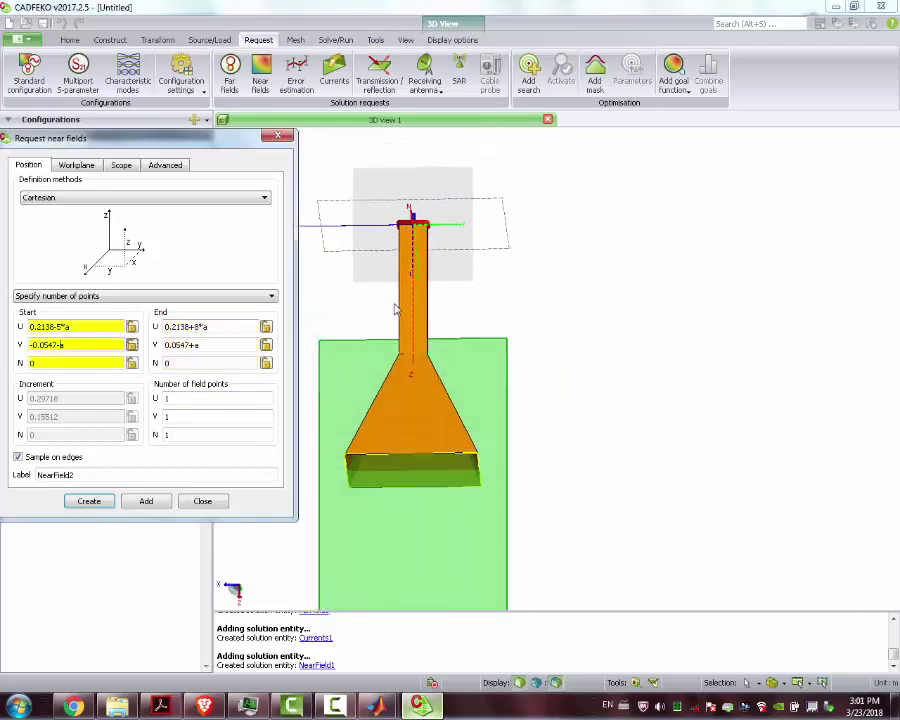
{"action": "type", "text": "2*"}
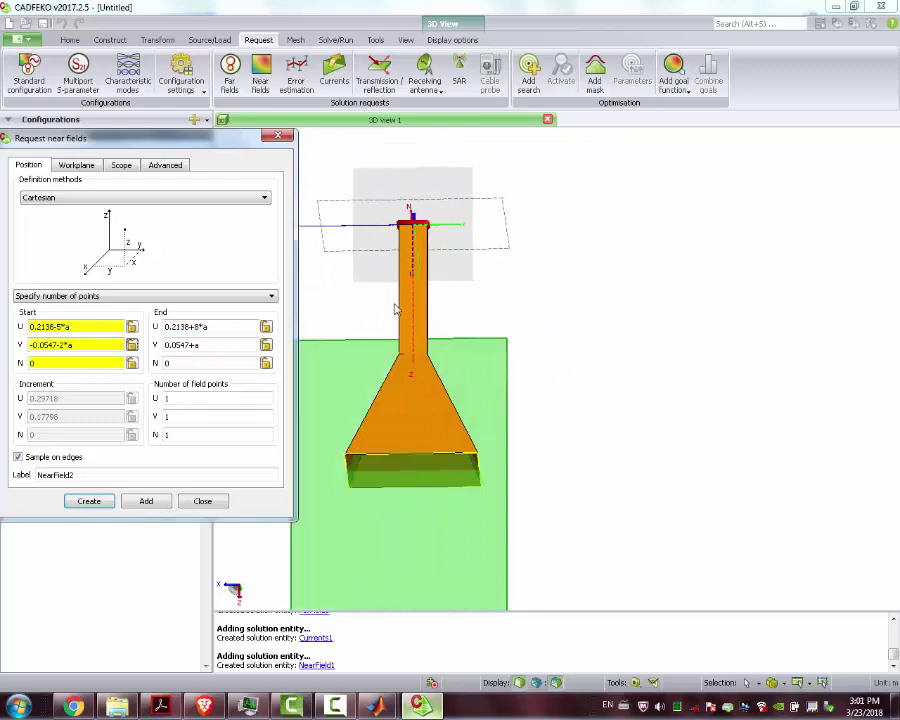
{"action": "left_click", "coordinate": [196, 344]}
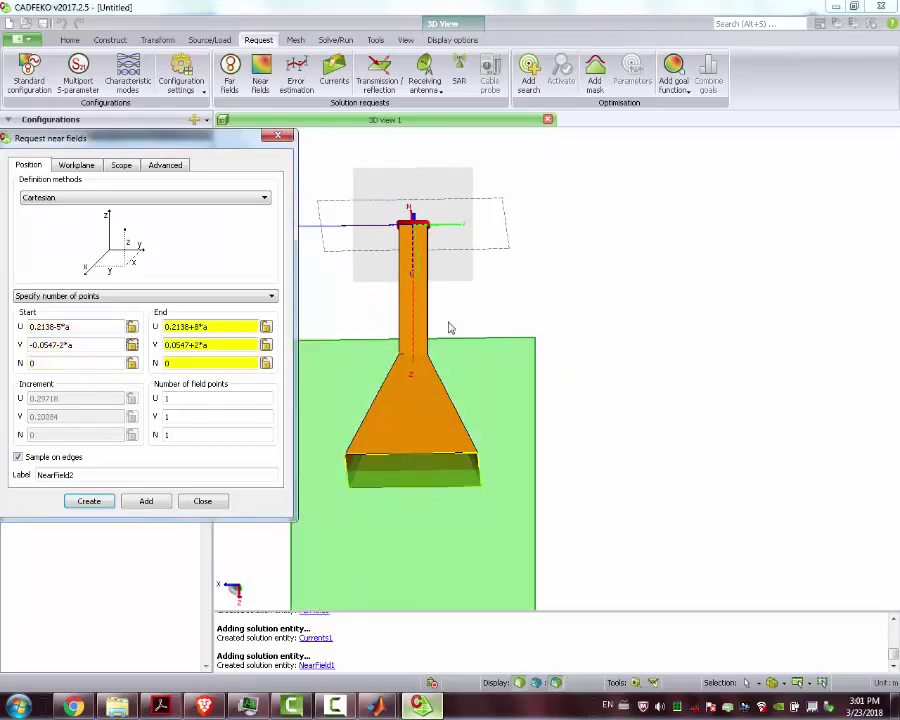
Step: Set 21 field points along both U and V, then add the second near-field request and finish defining requests
{"action": "mouse_move", "coordinate": [480, 380]}
{"action": "middle_mouse_down"}
{"action": "mouse_move", "coordinate": [570, 211]}
{"action": "mouse_move", "coordinate": [590, 367]}
{"action": "mouse_move", "coordinate": [649, 227]}
{"action": "mouse_move", "coordinate": [534, 295]}
{"action": "mouse_move", "coordinate": [486, 398]}
{"action": "middle_mouse_up"}
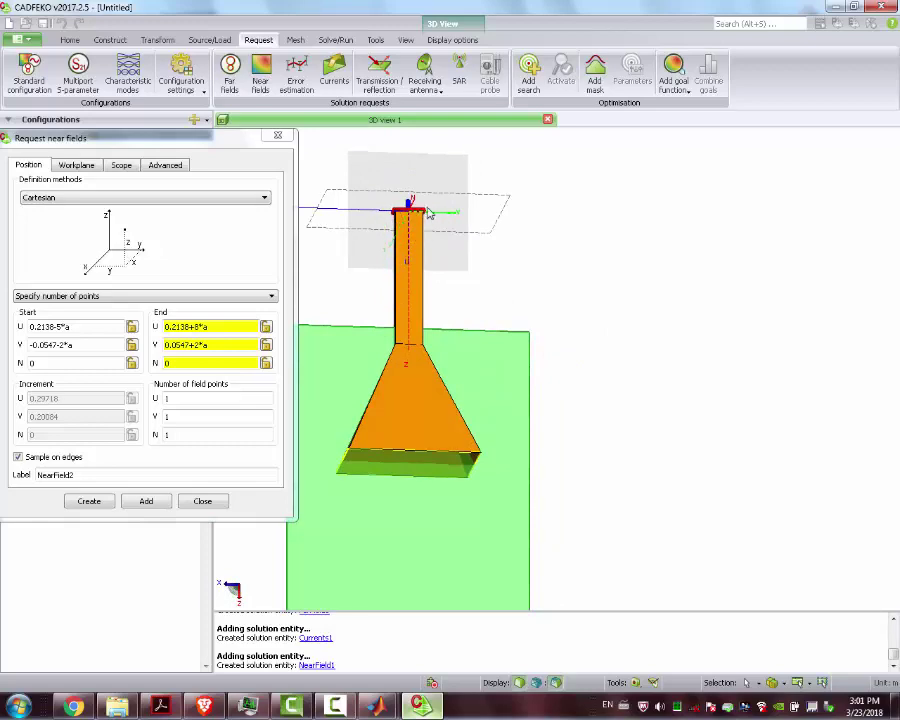
{"action": "double_click", "coordinate": [200, 399]}
{"action": "type", "text": "21"}
{"action": "double_click", "coordinate": [190, 416]}
{"action": "type", "text": "21"}
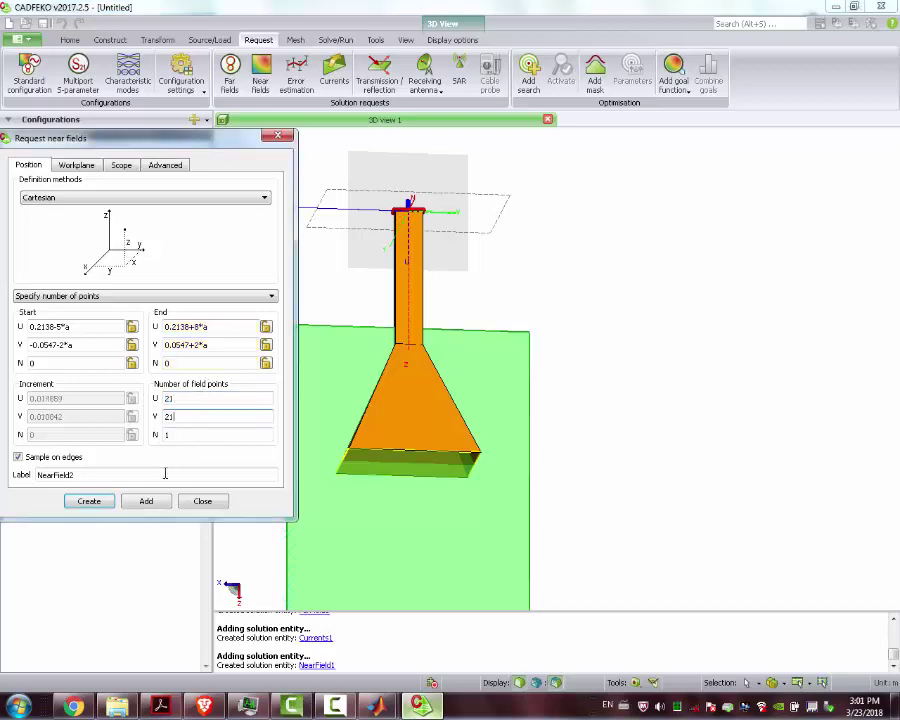
{"action": "left_click", "coordinate": [146, 501]}
{"action": "left_click", "coordinate": [202, 501]}
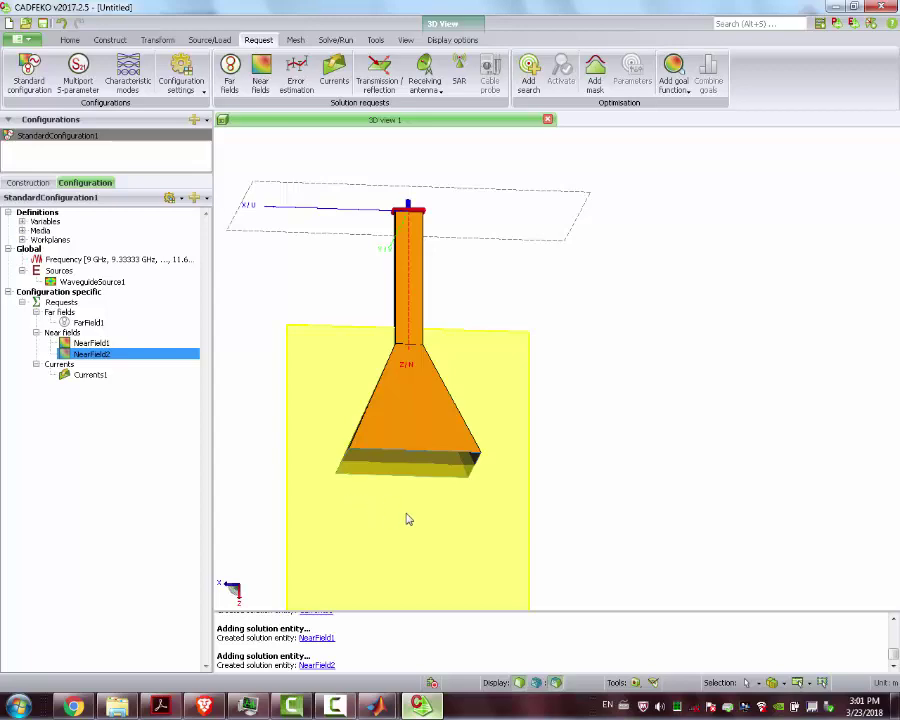
Step: Mesh the whole model with the Standard mesh size and view the meshed horn from the aperture side
{"action": "left_click_drag", "start_coordinate": [407, 519], "coordinate": [476, 330]}
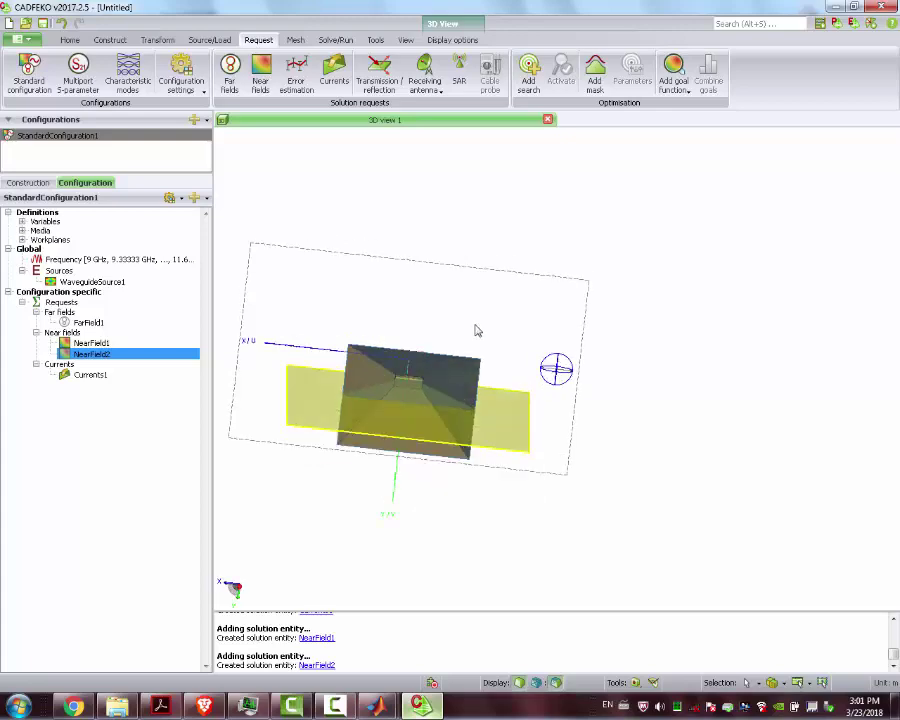
{"action": "left_click", "coordinate": [295, 40]}
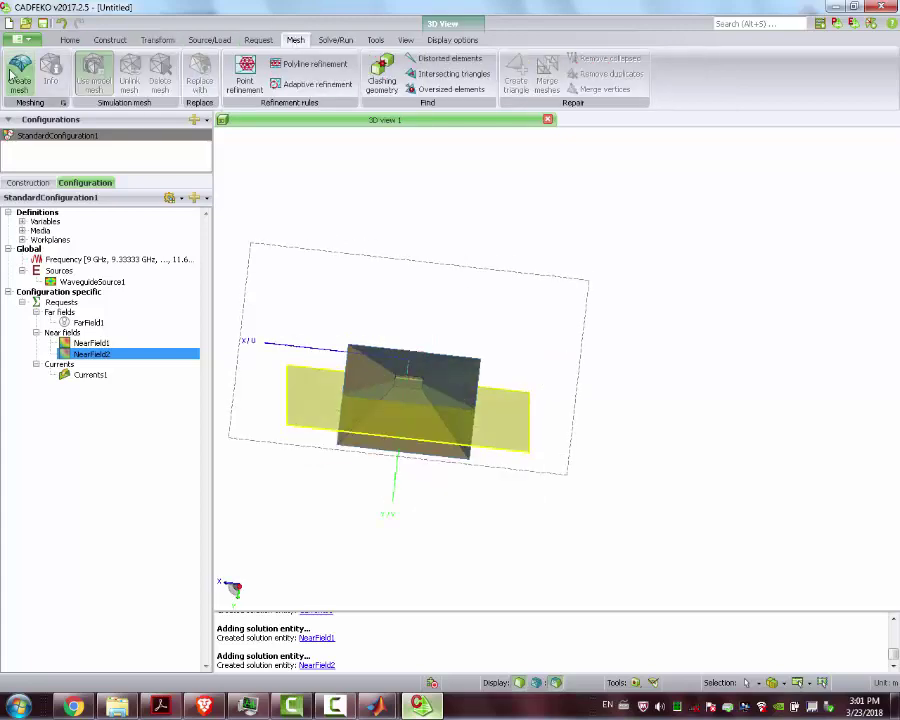
{"action": "left_click", "coordinate": [49, 509]}
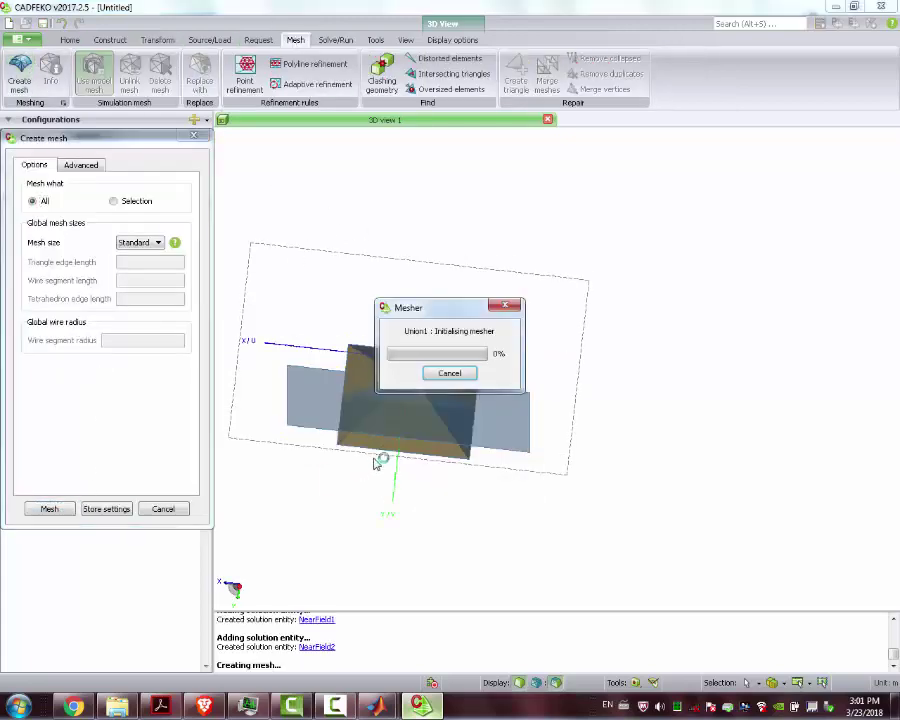
{"action": "left_click_drag", "start_coordinate": [400, 320], "coordinate": [257, 282]}
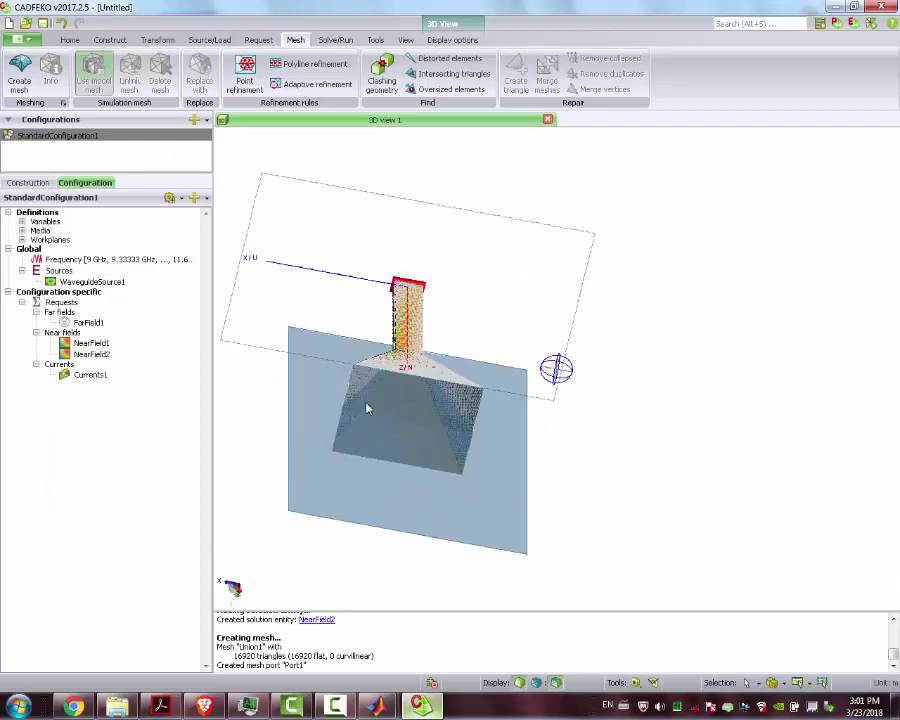
Step: Save the project as horn_1 in the Feko folder
{"action": "left_click", "coordinate": [20, 40]}
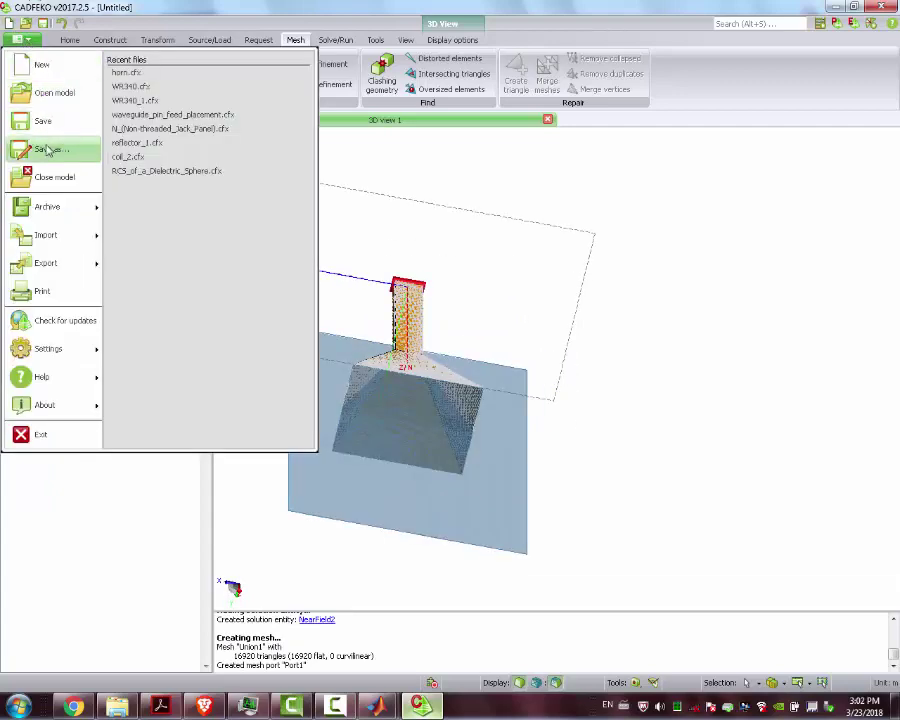
{"action": "left_click", "coordinate": [418, 243]}
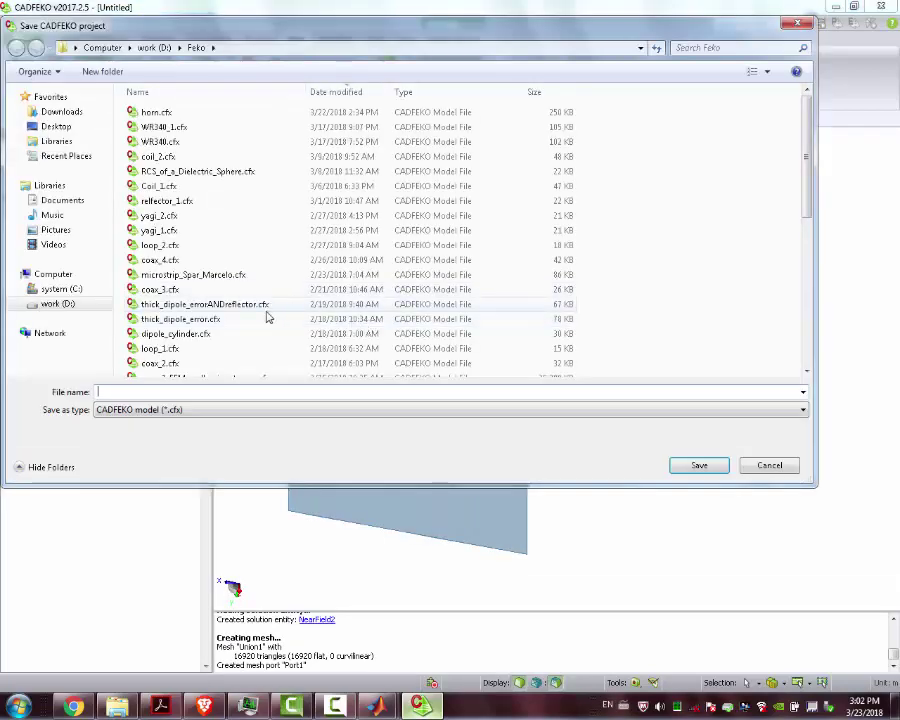
{"action": "type", "text": "horn_1"}
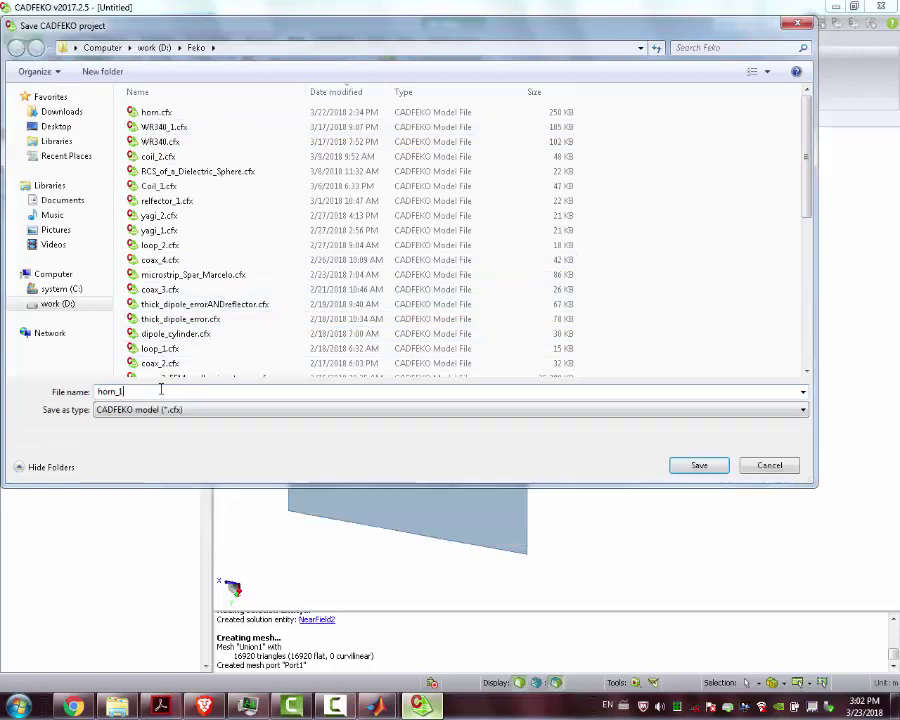
{"action": "key", "text": "Return"}
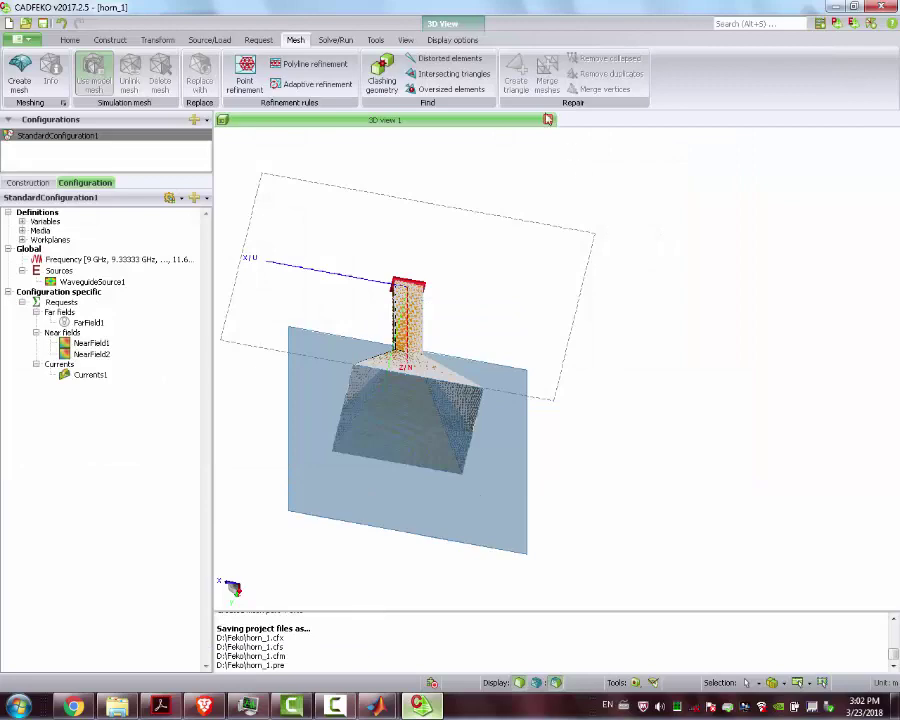
Step: Run the computational electromagnetic validation on the model and review the status of every test
{"action": "left_click", "coordinate": [338, 39]}
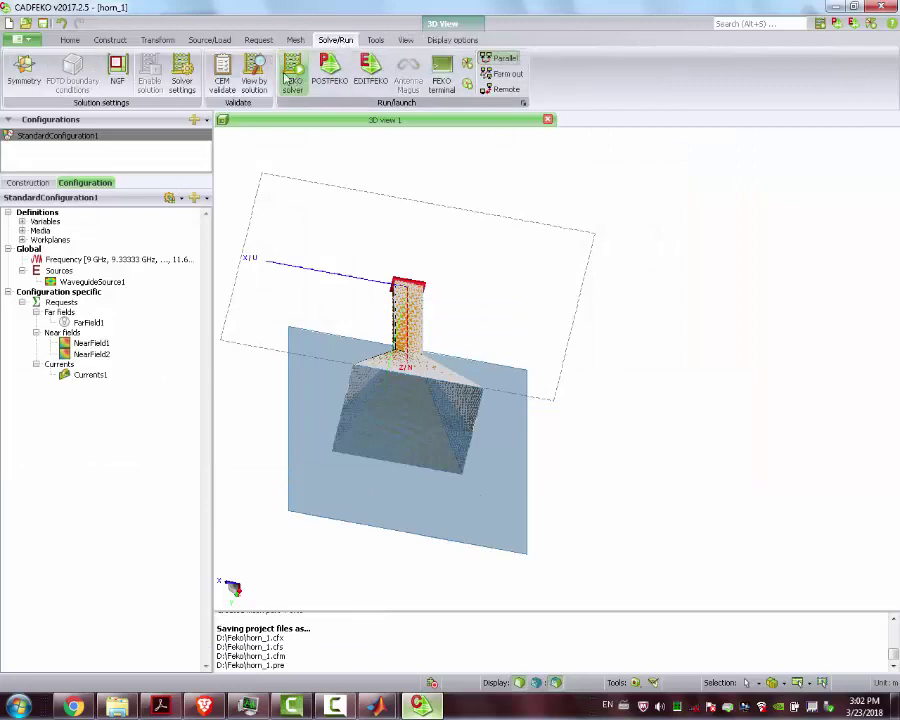
{"action": "left_click", "coordinate": [222, 75]}
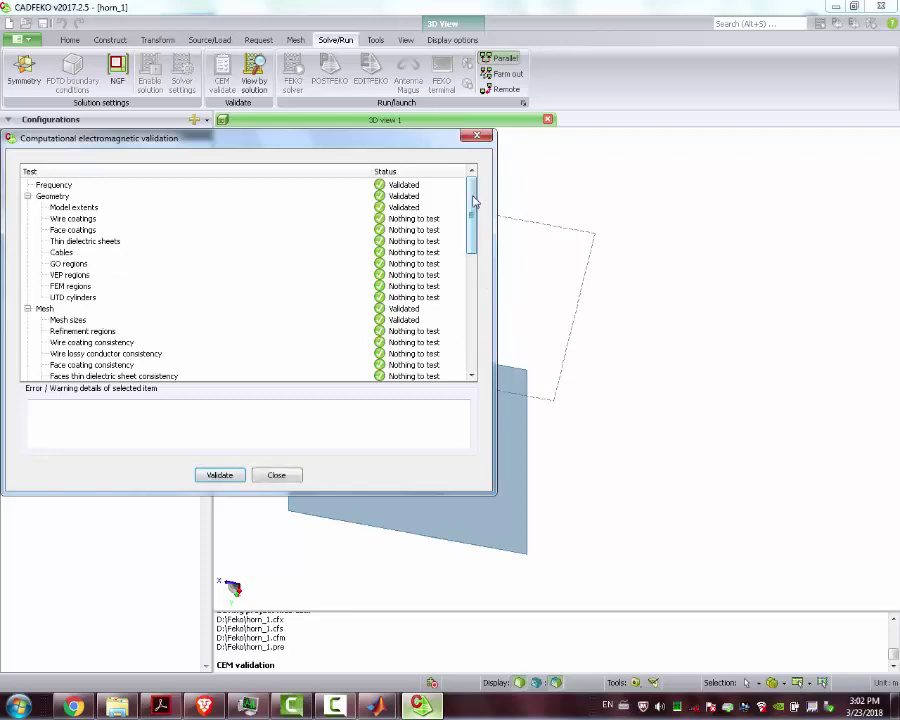
{"action": "left_click_drag", "start_coordinate": [474, 202], "coordinate": [472, 330]}
{"action": "left_click", "coordinate": [264, 476]}
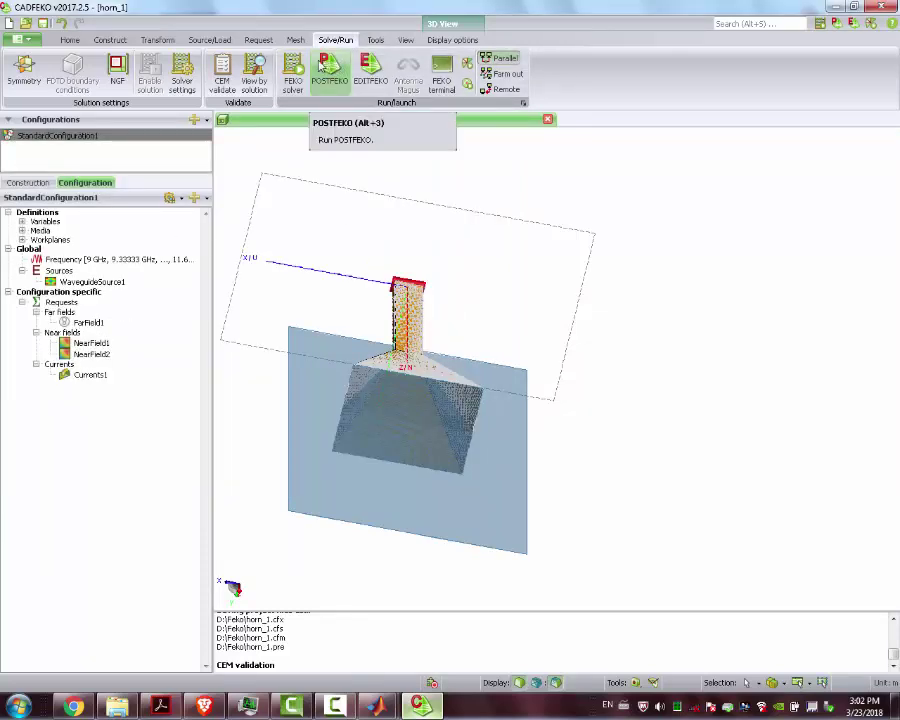
Step: Run the FEKO solver on the horn model and open its results in POSTFEKO, dismissing the warnings report
{"action": "left_click", "coordinate": [294, 70]}
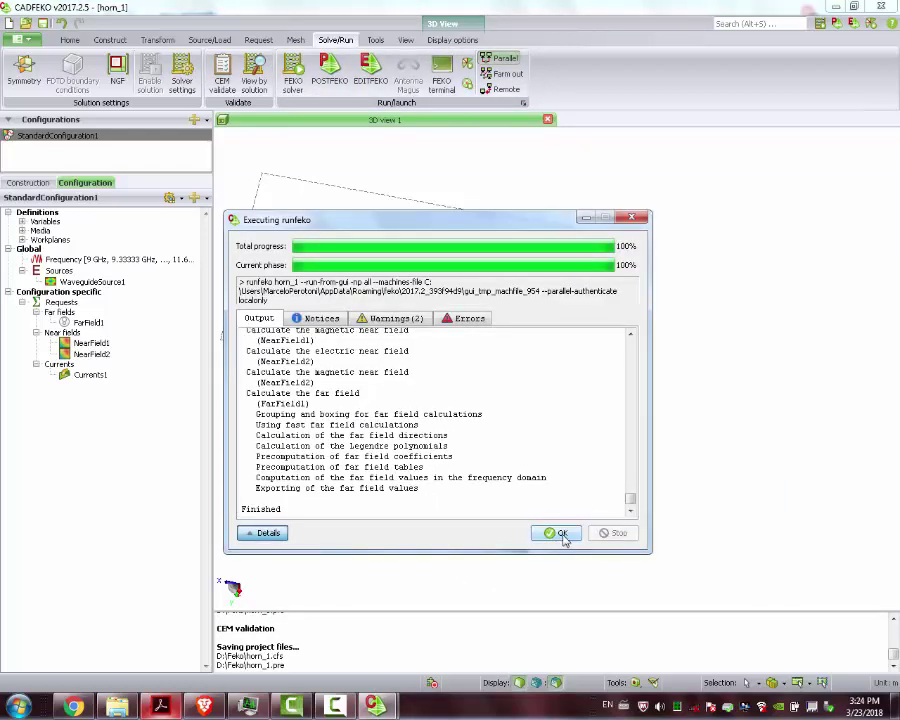
{"action": "left_click", "coordinate": [563, 537]}
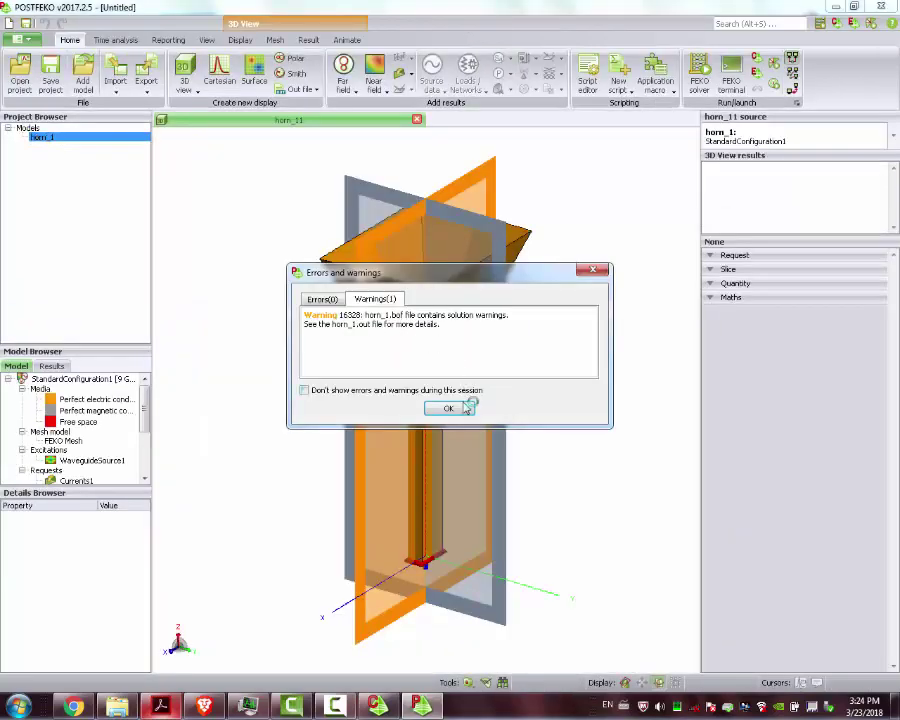
{"action": "left_click", "coordinate": [455, 406]}
{"action": "left_click_drag", "start_coordinate": [554, 265], "coordinate": [508, 199]}
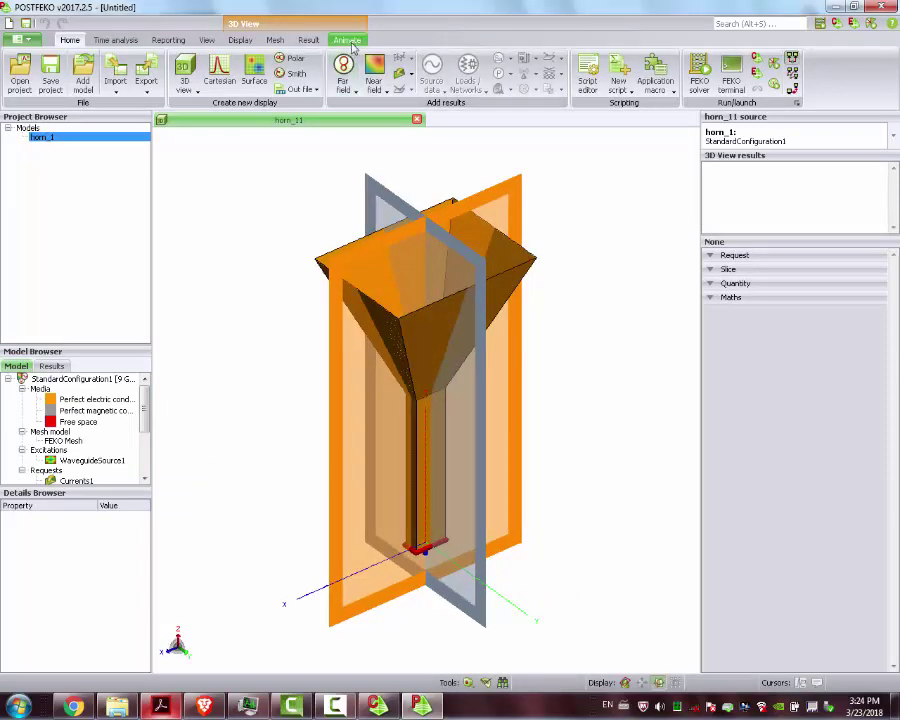
Step: Hide the symmetry planes in the 3D view of the horn
{"action": "left_click", "coordinate": [242, 41]}
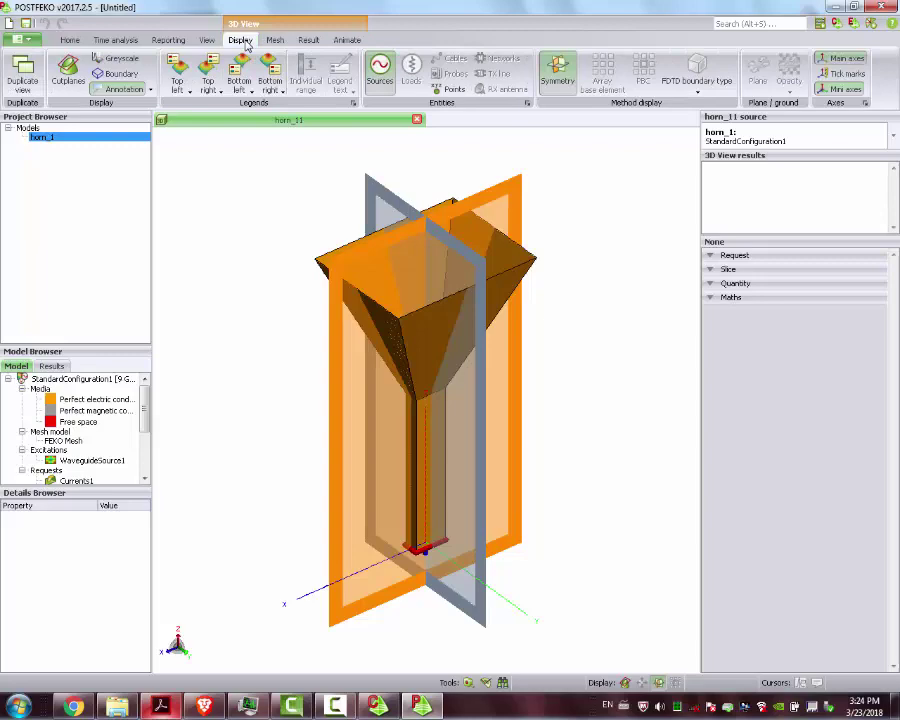
{"action": "left_click", "coordinate": [561, 70]}
{"action": "left_click_drag", "start_coordinate": [480, 430], "coordinate": [430, 195]}
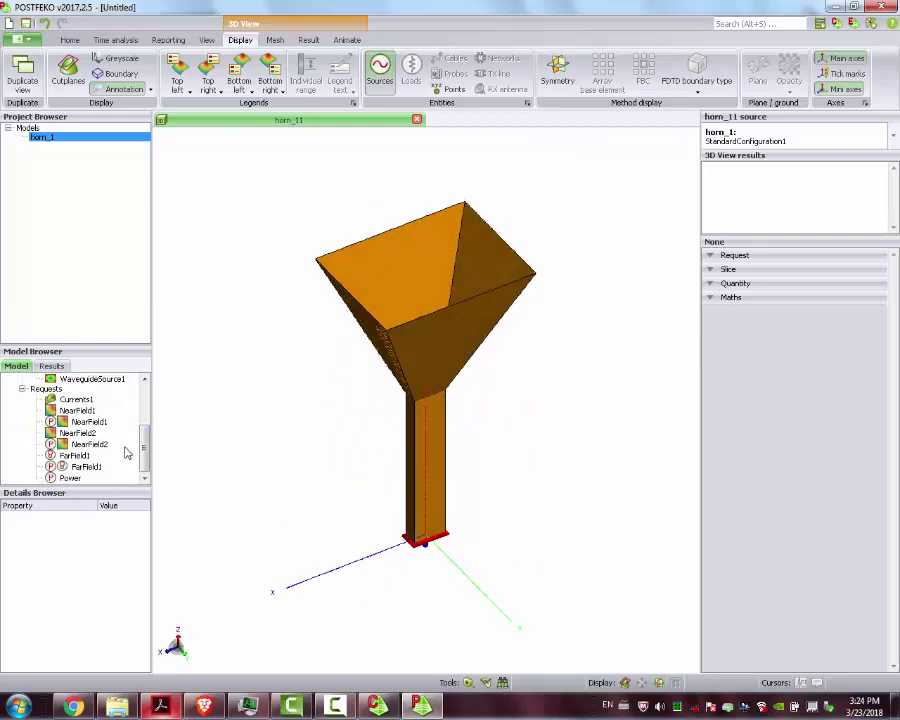
Step: Add the FarField1 result to the 3D view, showing total gain at 10 GHz in dB
{"action": "double_click", "coordinate": [75, 456]}
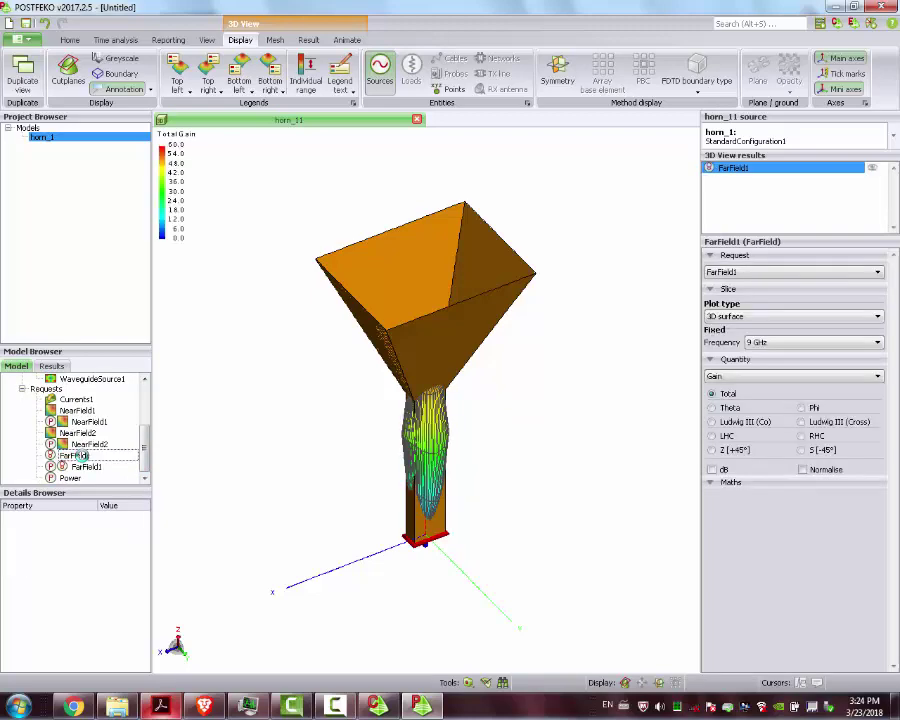
{"action": "left_click_drag", "start_coordinate": [475, 375], "coordinate": [381, 288]}
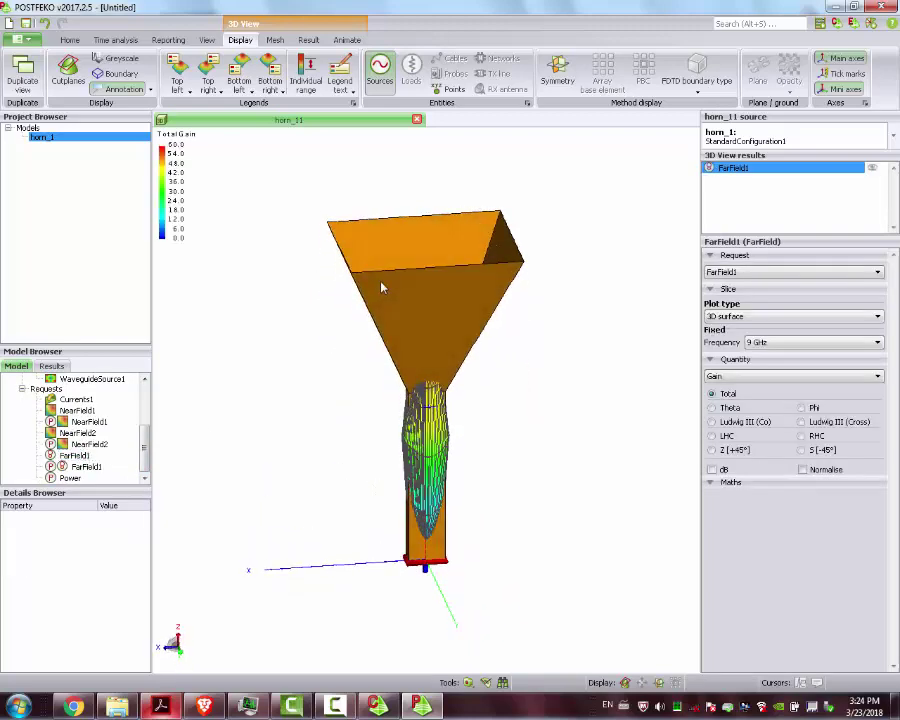
{"action": "left_click", "coordinate": [795, 343]}
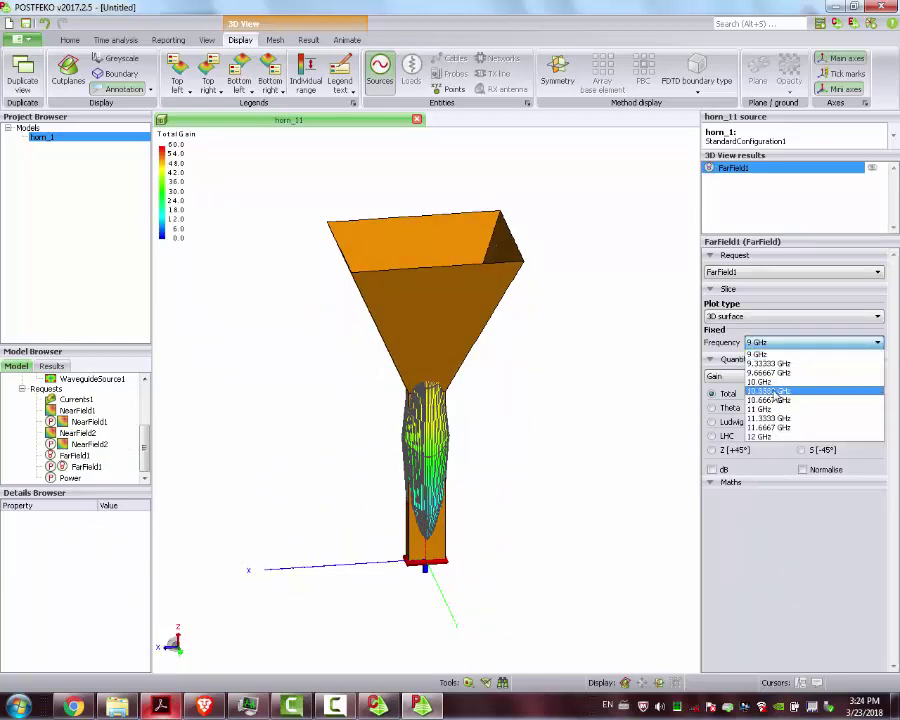
{"action": "left_click", "coordinate": [770, 381]}
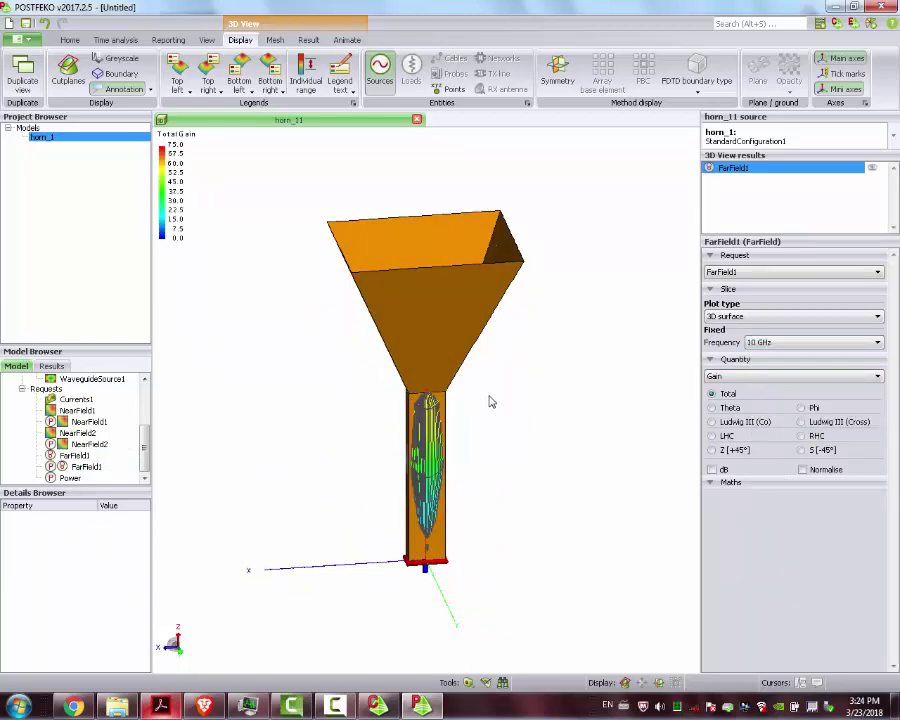
{"action": "left_click", "coordinate": [712, 470]}
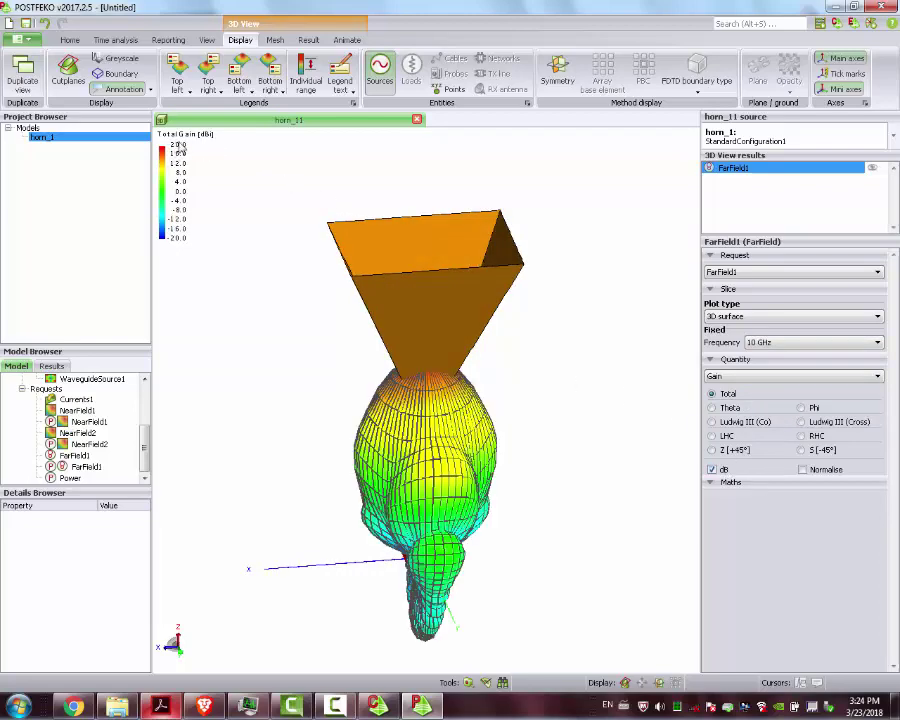
Step: Enlarge the displayed far-field pattern relative to the horn and inspect it from above
{"action": "left_click_drag", "start_coordinate": [341, 370], "coordinate": [305, 300]}
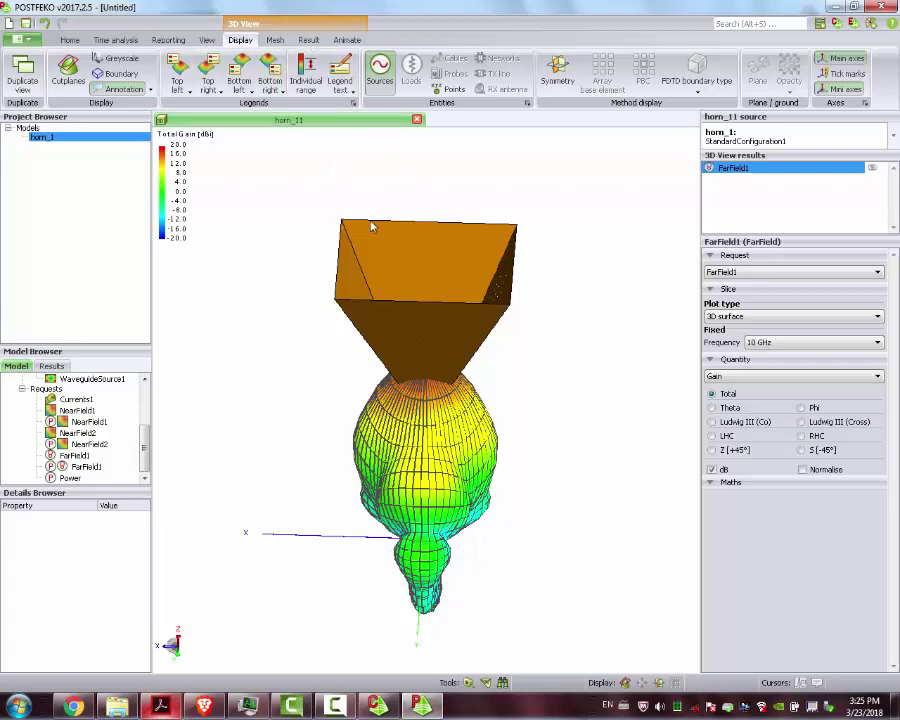
{"action": "left_click", "coordinate": [304, 40]}
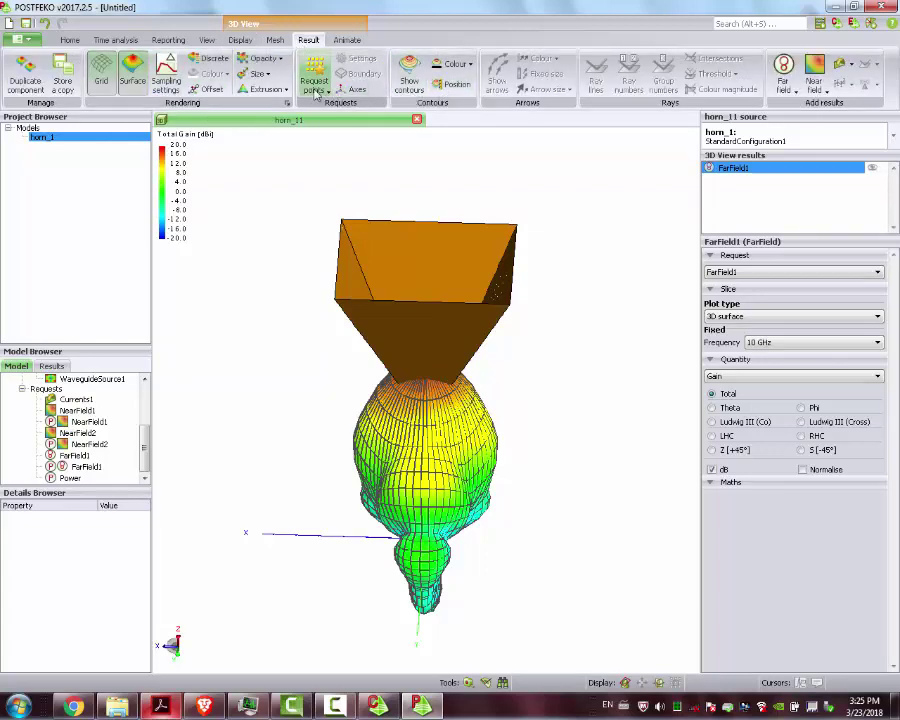
{"action": "left_click", "coordinate": [260, 73]}
{"action": "left_click", "coordinate": [258, 120]}
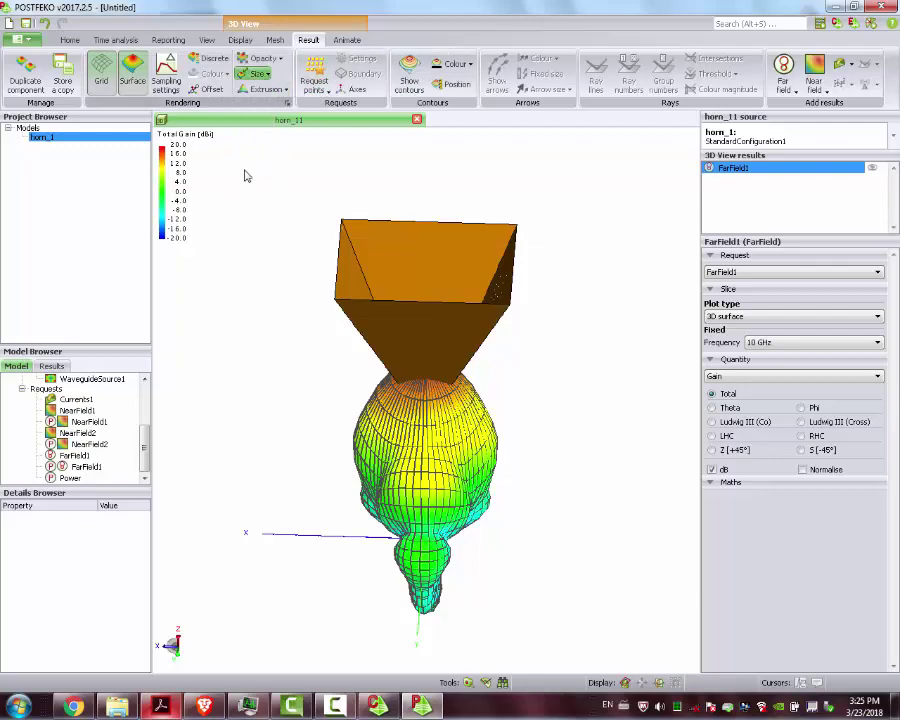
{"action": "left_click_drag", "start_coordinate": [280, 252], "coordinate": [255, 290]}
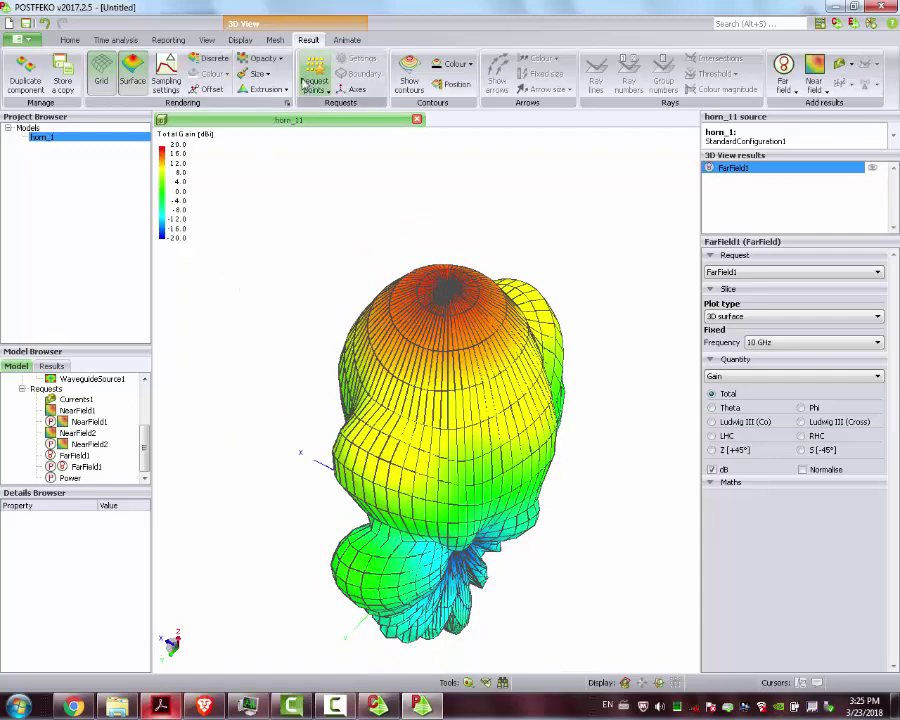
Step: Set the far-field pattern's display size to 80 % and its frequency to 12 GHz
{"action": "left_click", "coordinate": [272, 75]}
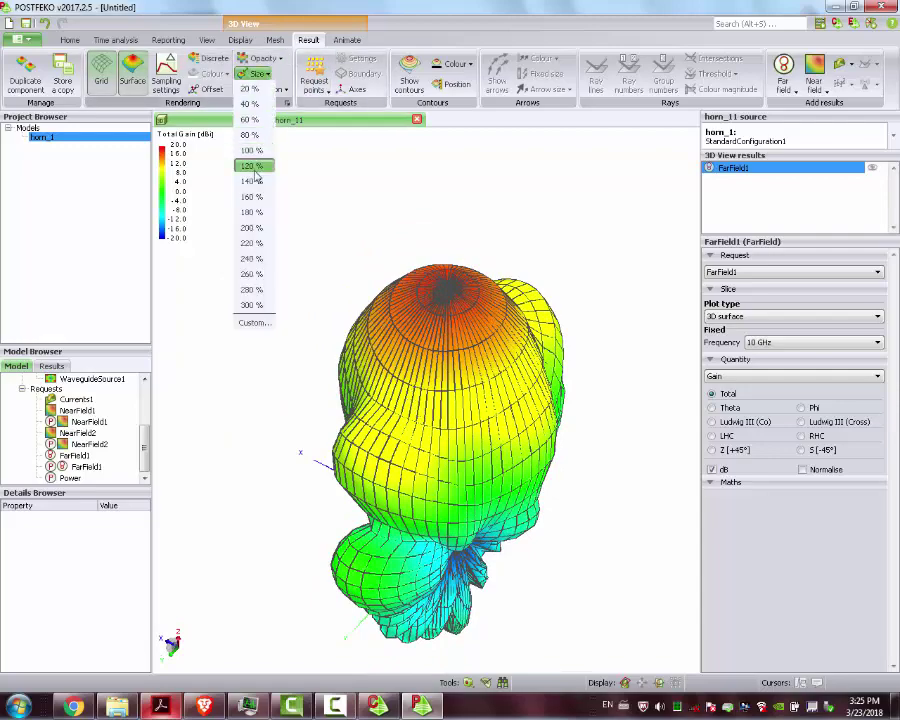
{"action": "left_click", "coordinate": [247, 138]}
{"action": "left_click_drag", "start_coordinate": [247, 138], "coordinate": [406, 332]}
{"action": "scroll", "coordinate": [414, 301], "scroll_direction": "up", "scroll_amount": 2}
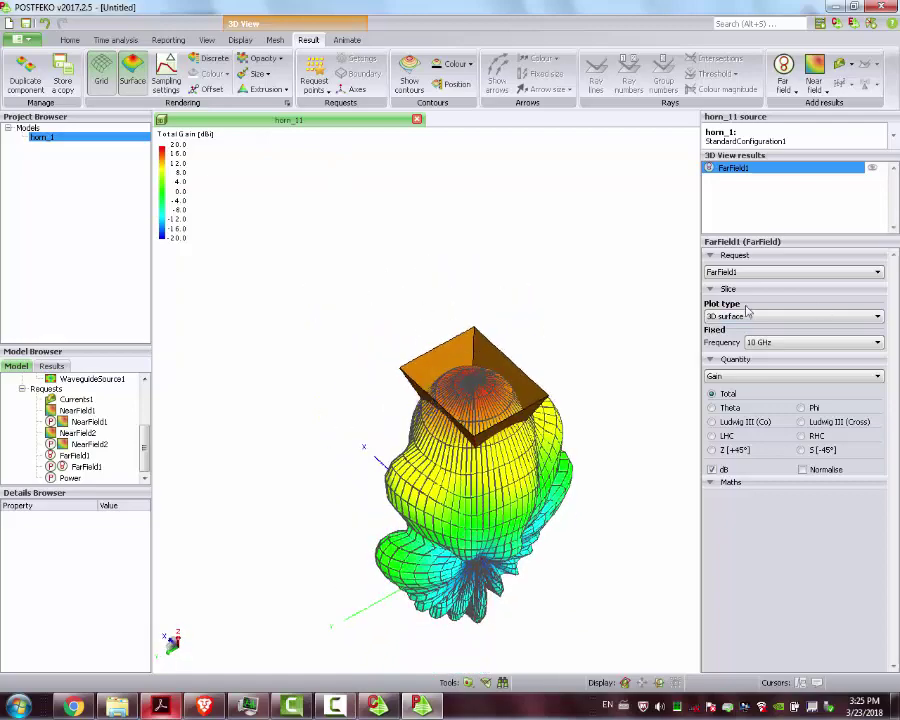
{"action": "left_click", "coordinate": [773, 345]}
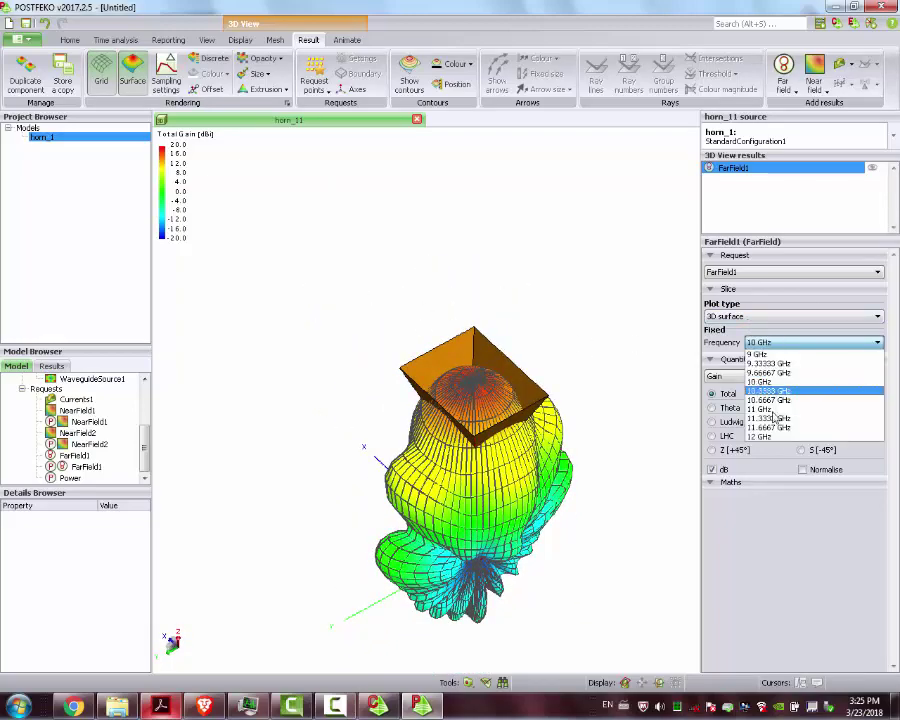
{"action": "left_click", "coordinate": [762, 432]}
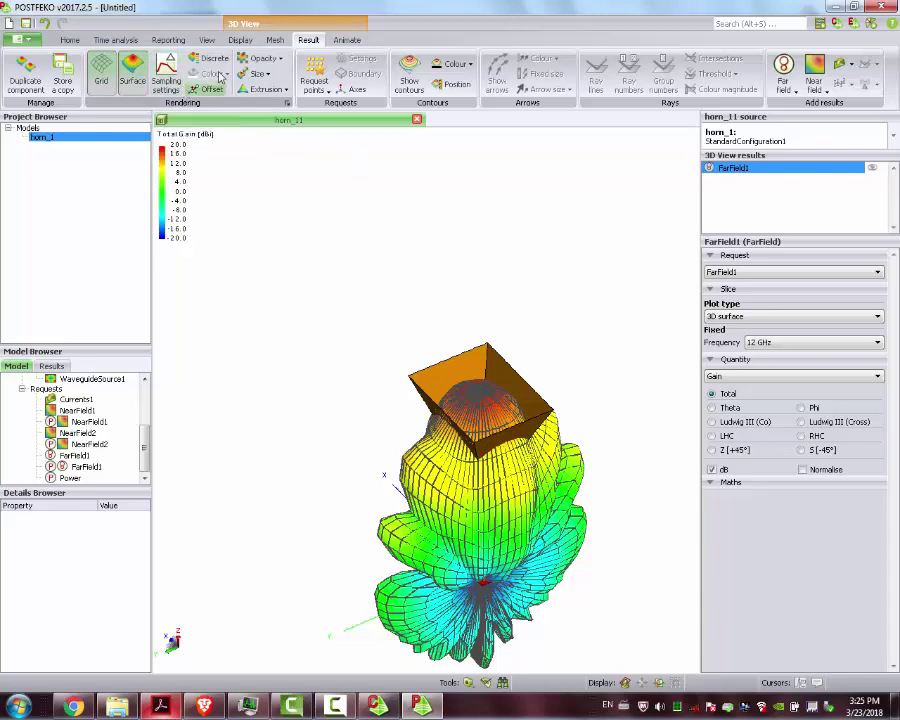
Step: Create a Cartesian graph plotting FarField1 total gain against frequency in dB
{"action": "left_click", "coordinate": [69, 40]}
{"action": "left_click", "coordinate": [219, 72]}
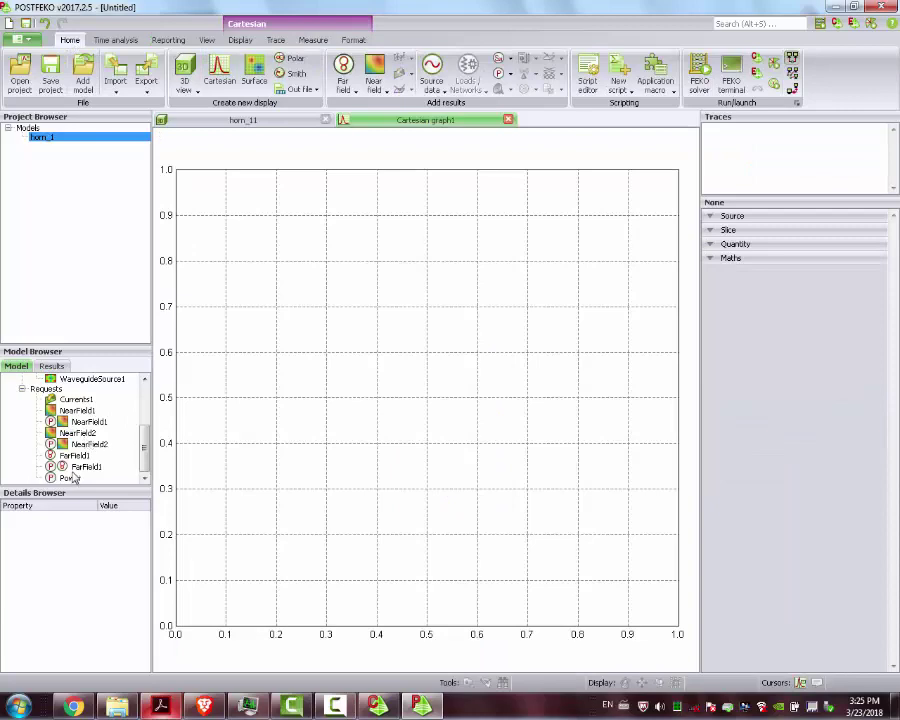
{"action": "left_click_drag", "start_coordinate": [76, 457], "coordinate": [372, 420]}
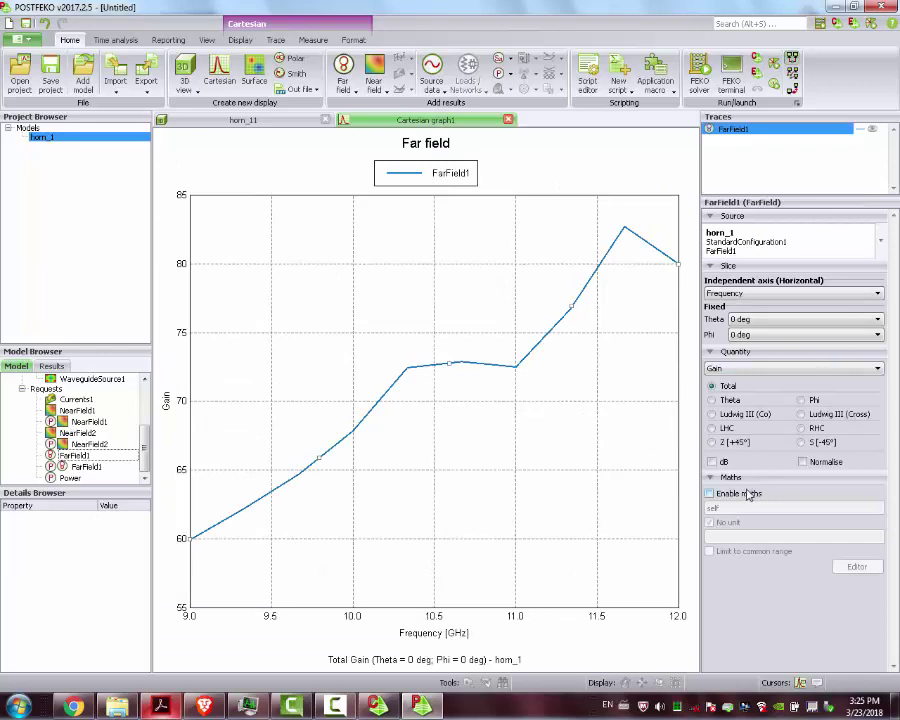
{"action": "left_click", "coordinate": [713, 462]}
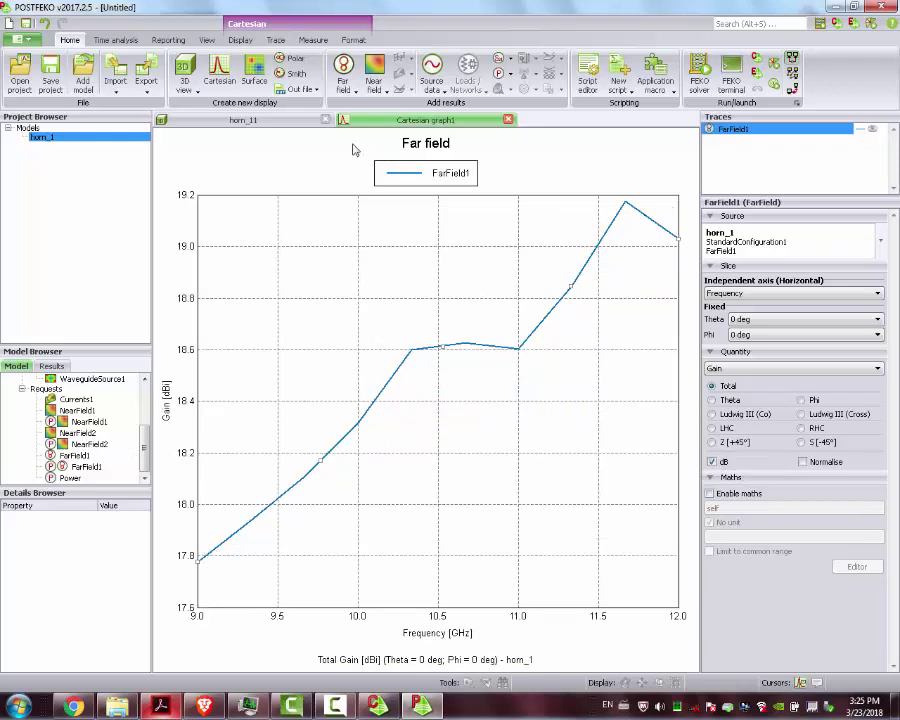
Step: Return to the horn_11 3D view and add the NearField2 result to it
{"action": "left_click", "coordinate": [247, 120]}
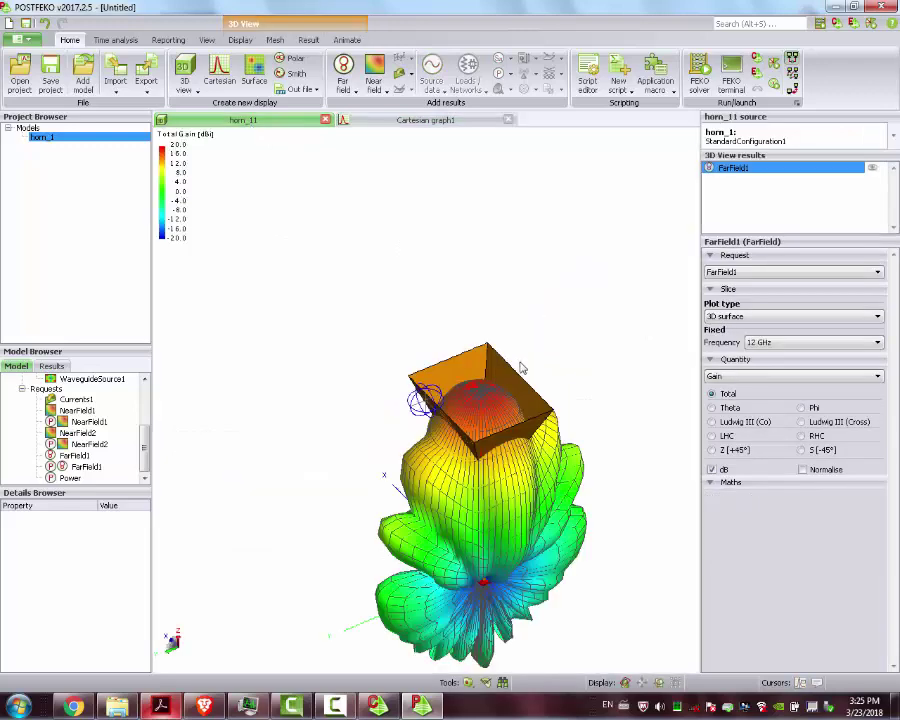
{"action": "left_click_drag", "start_coordinate": [524, 365], "coordinate": [516, 367]}
{"action": "left_click_drag", "start_coordinate": [146, 437], "coordinate": [146, 450]}
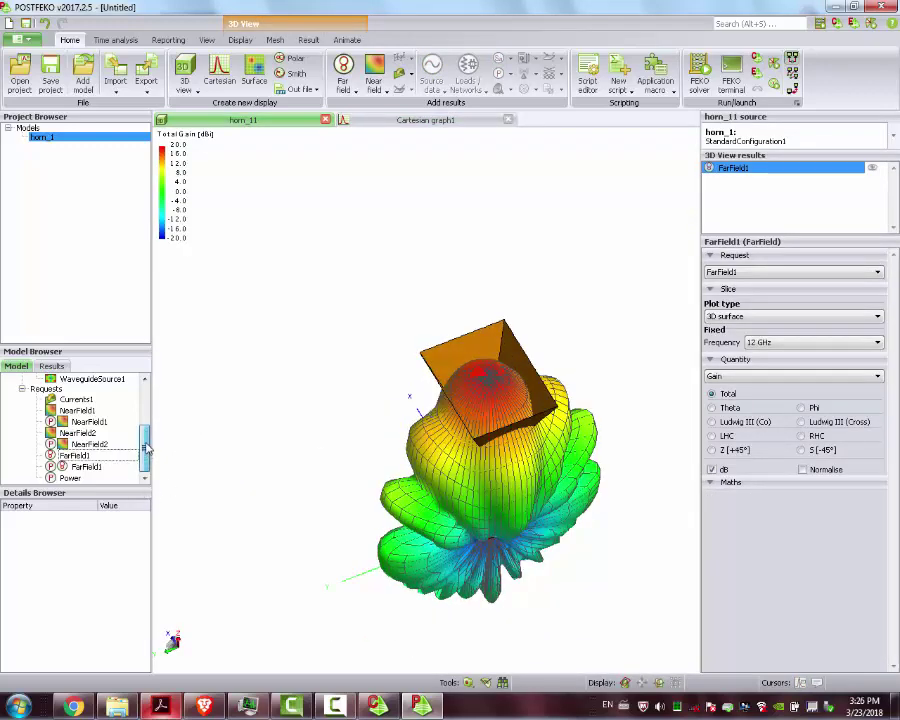
{"action": "left_click", "coordinate": [86, 434]}
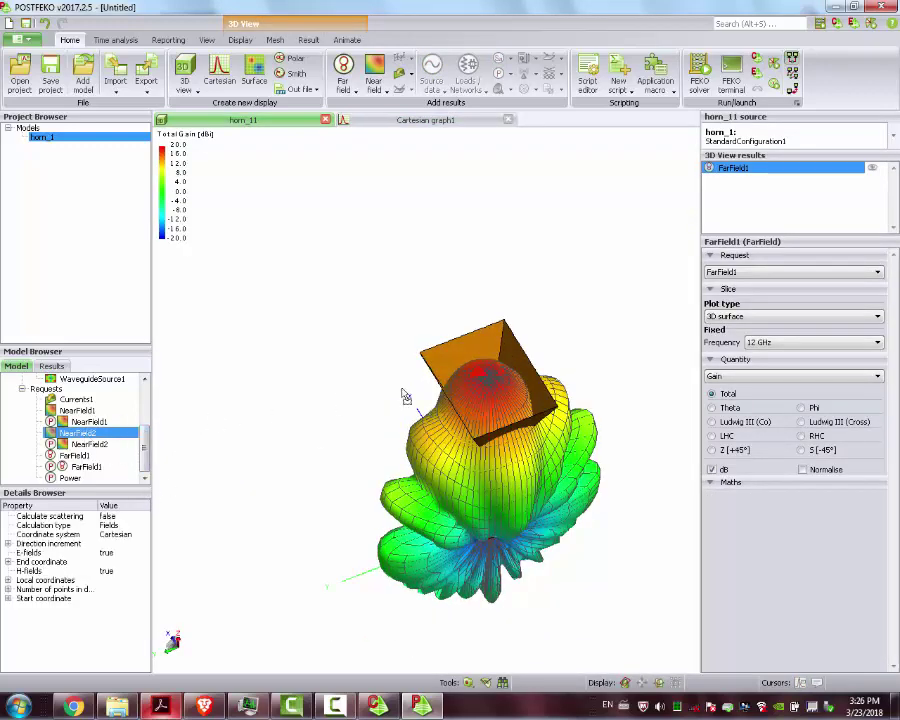
{"action": "left_click_drag", "start_coordinate": [490, 390], "coordinate": [466, 426]}
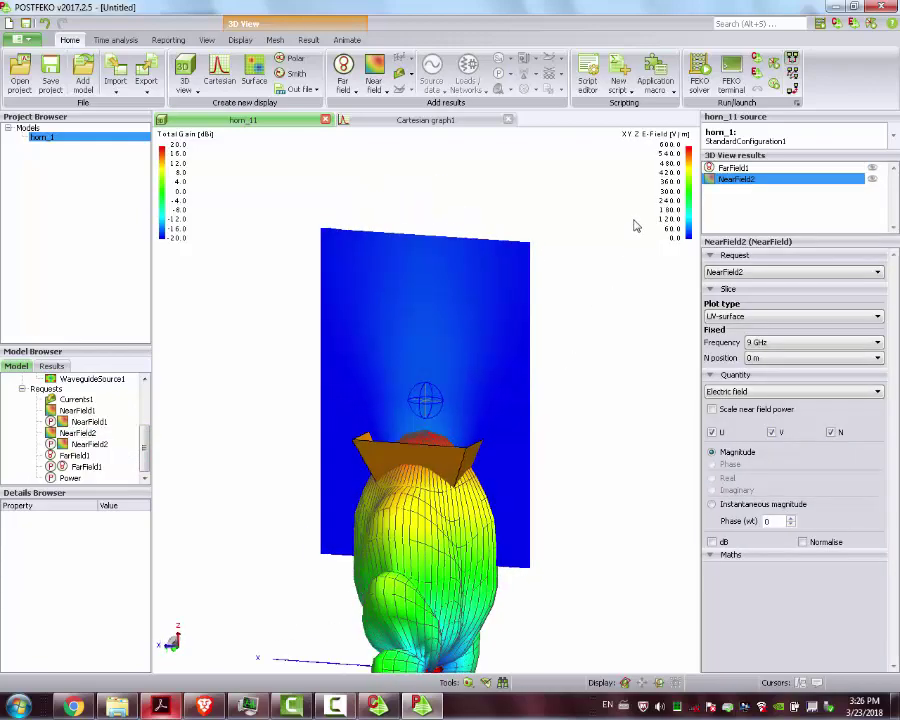
Step: Hide the FarField1 result so only the near-field plane is shown with the horn, viewed from the aperture side
{"action": "left_click", "coordinate": [734, 168]}
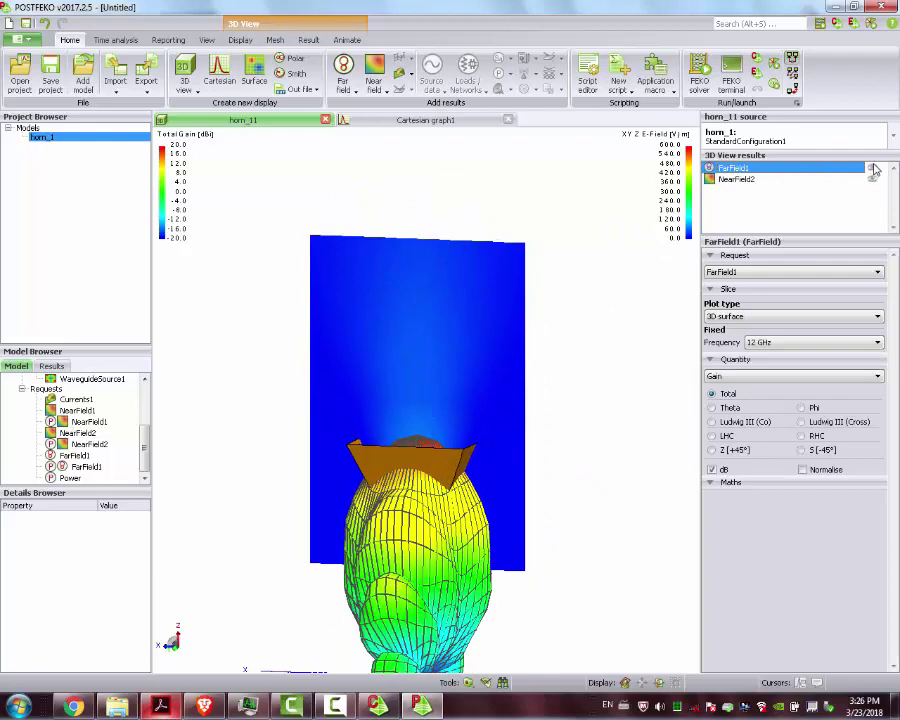
{"action": "left_click", "coordinate": [873, 170]}
{"action": "left_click_drag", "start_coordinate": [627, 207], "coordinate": [486, 396]}
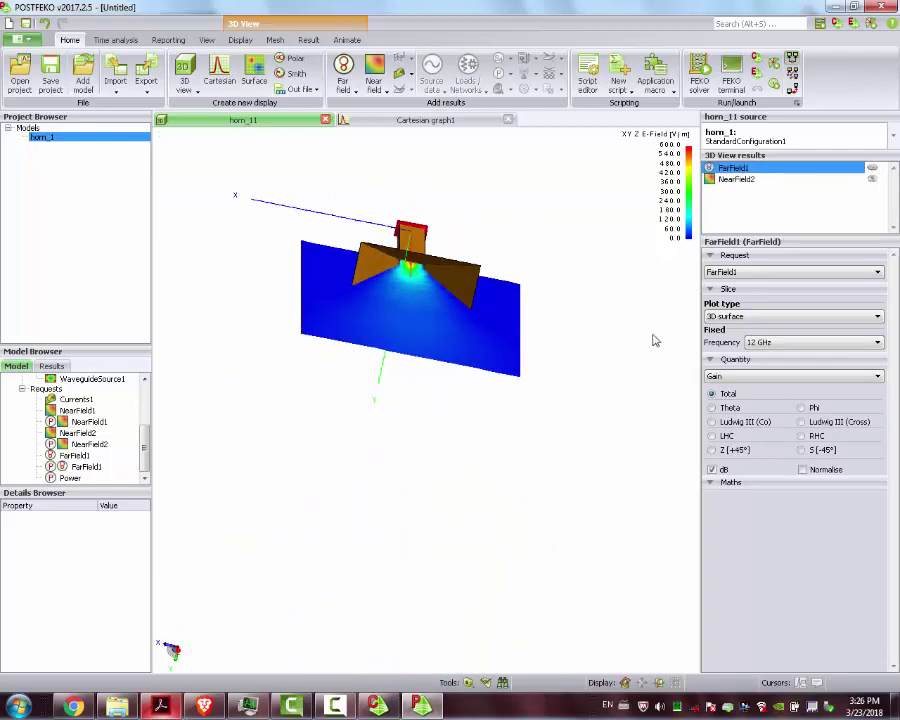
Step: Set the frequency of the hidden FarField1 result to 10 GHz
{"action": "left_click", "coordinate": [787, 344]}
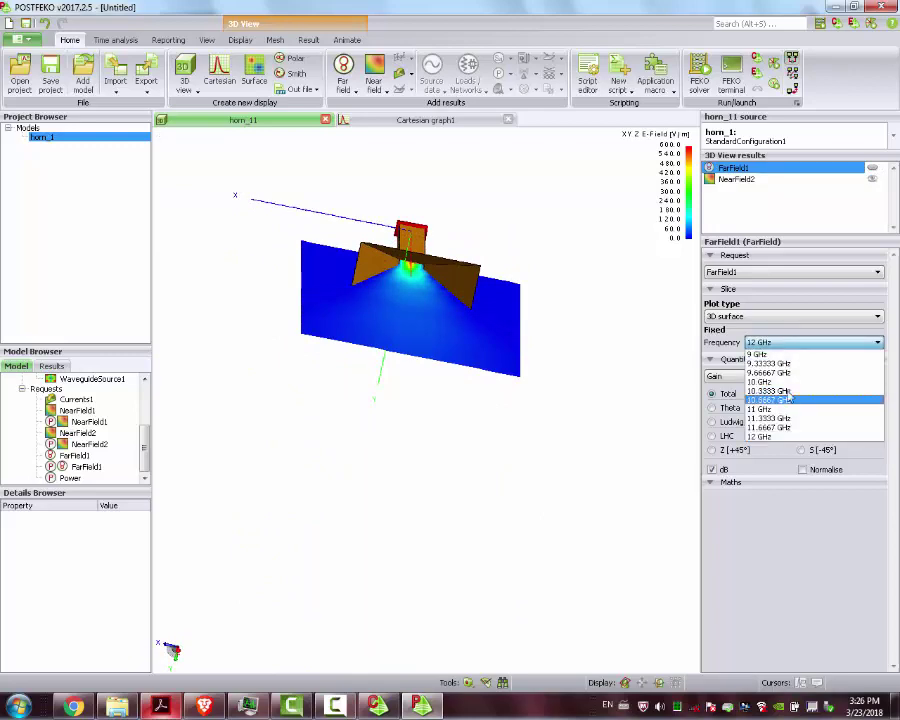
{"action": "left_click", "coordinate": [779, 386]}
{"action": "left_click", "coordinate": [743, 377]}
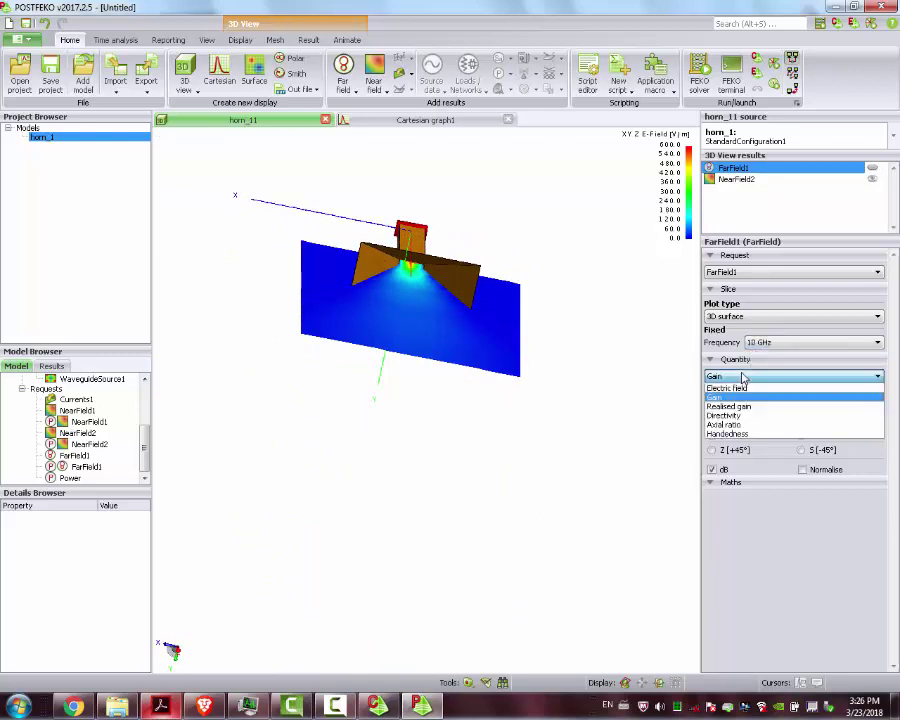
Step: Display the NearField2 electric field as instantaneous magnitude in dB at 10 GHz
{"action": "left_click", "coordinate": [723, 180]}
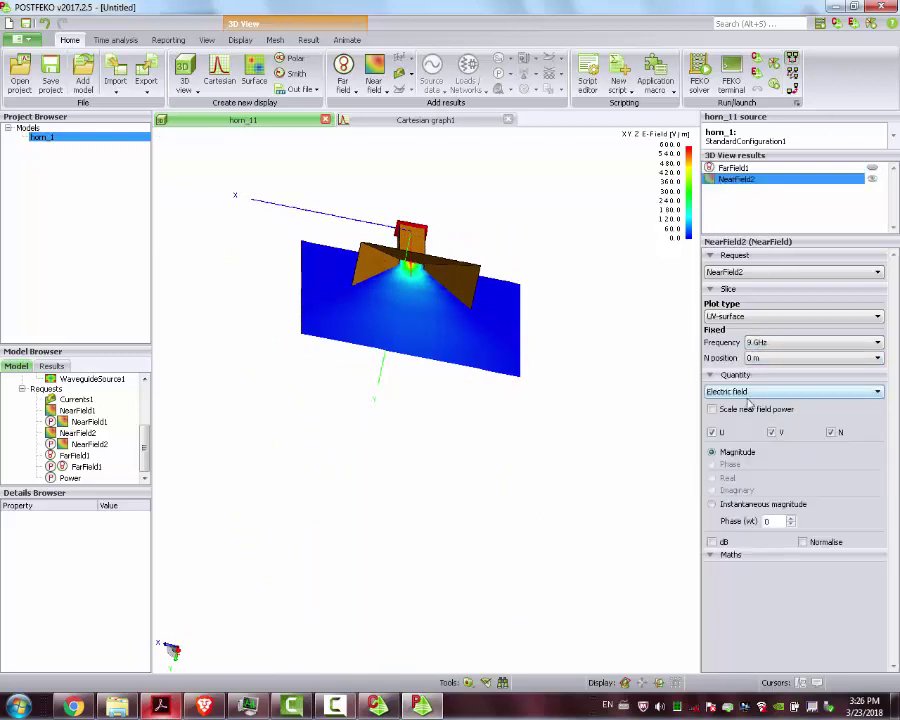
{"action": "left_click", "coordinate": [711, 542]}
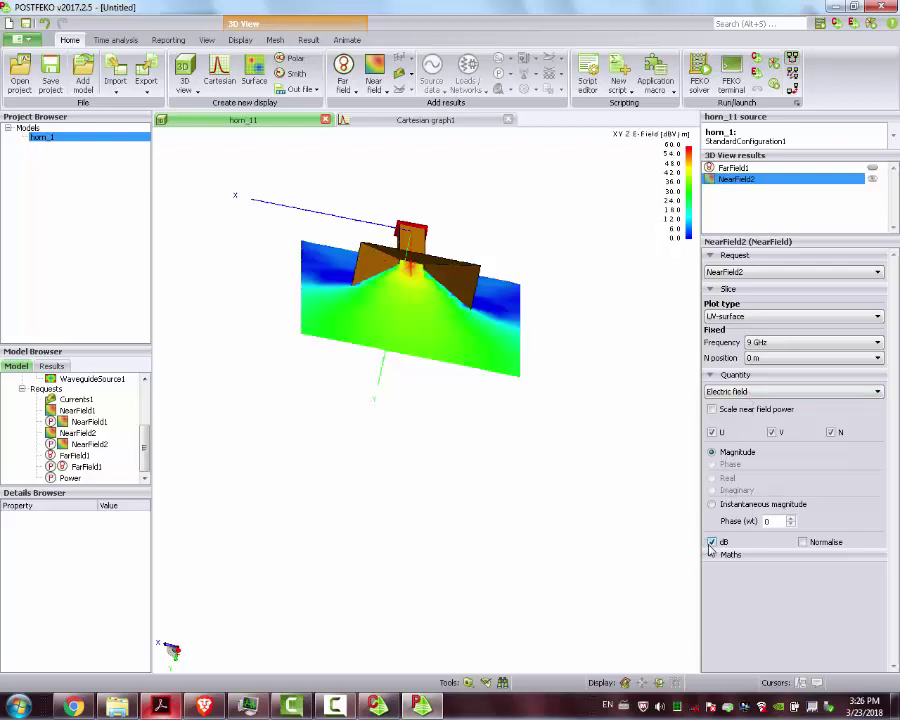
{"action": "left_click", "coordinate": [711, 504]}
{"action": "left_click_drag", "start_coordinate": [610, 445], "coordinate": [572, 423]}
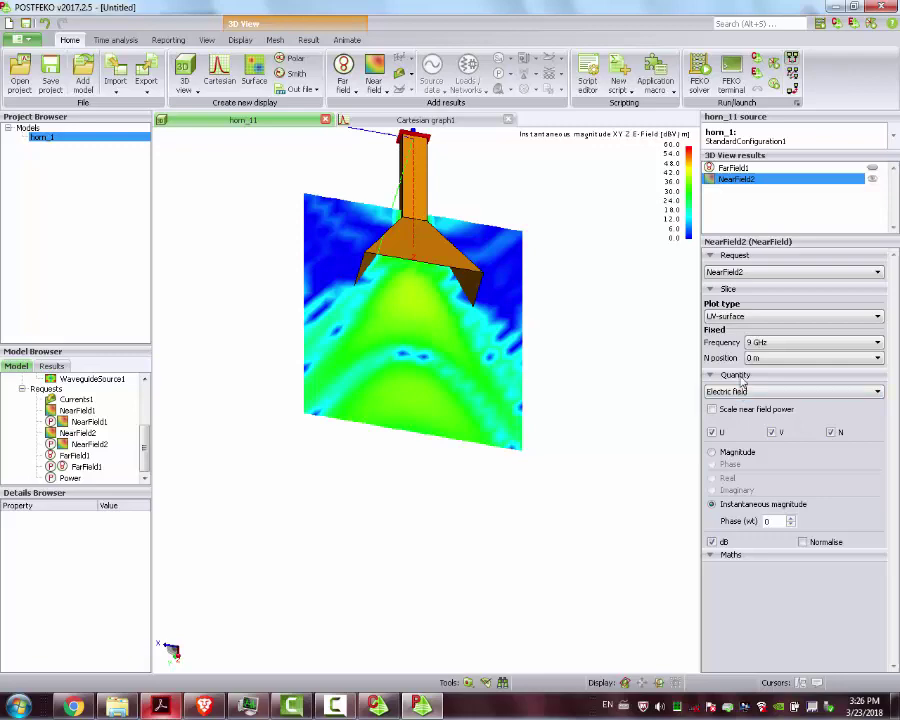
{"action": "left_click", "coordinate": [783, 345]}
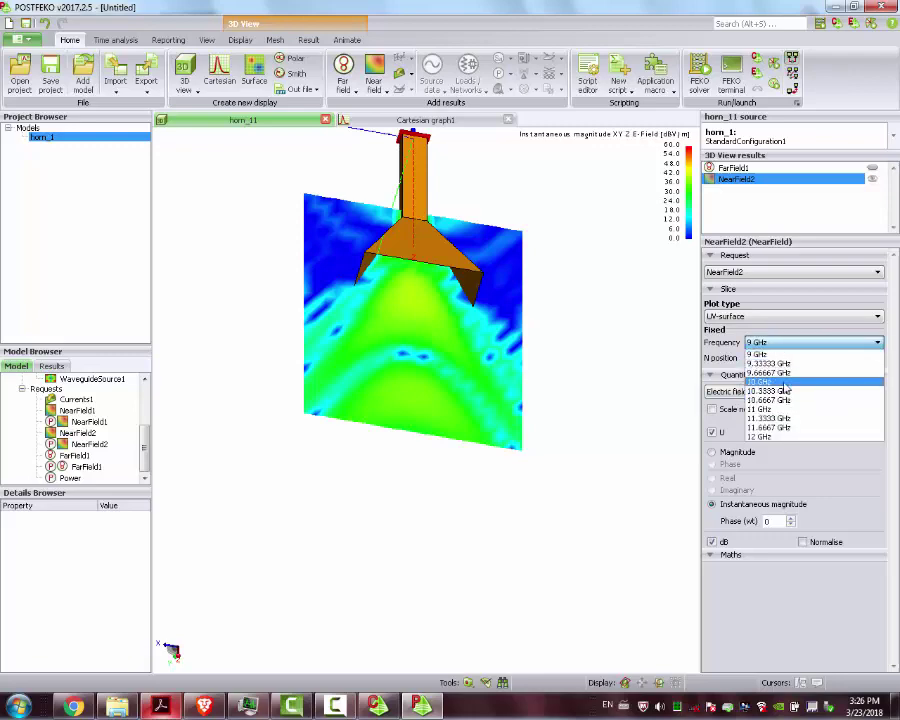
{"action": "left_click", "coordinate": [775, 383]}
{"action": "left_click_drag", "start_coordinate": [568, 287], "coordinate": [290, 167]}
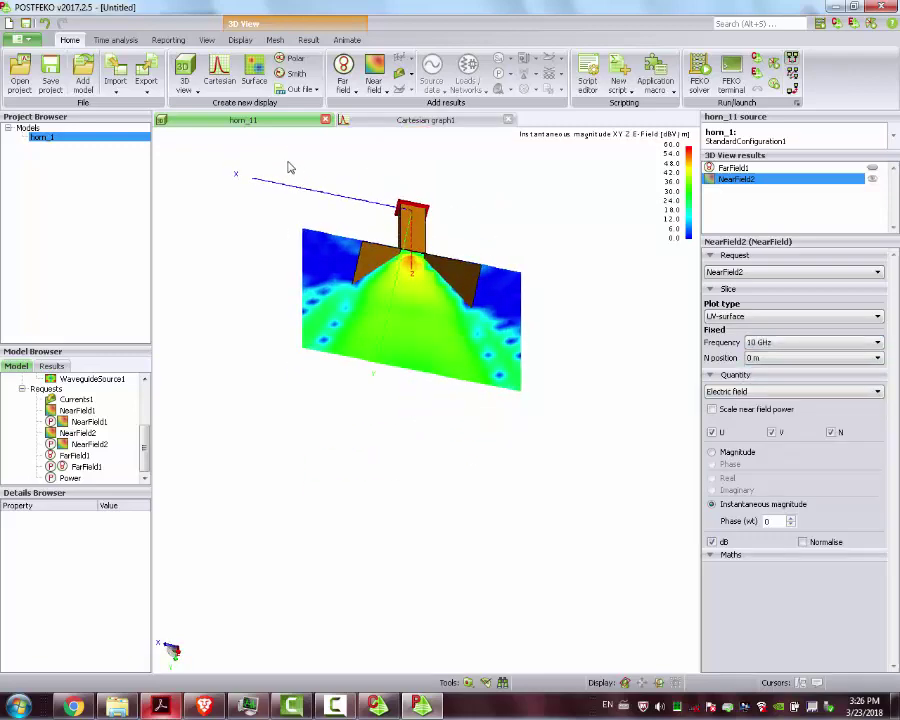
Step: Set the animation type to Phase, play the NearField2 electric-field animation around the horn, and stop it
{"action": "left_click", "coordinate": [358, 41]}
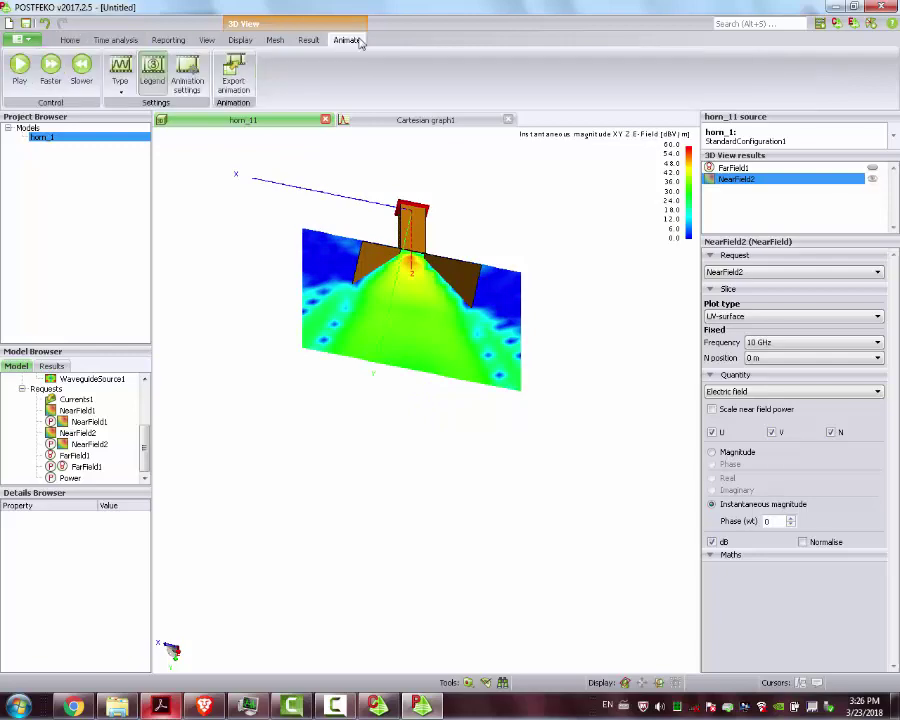
{"action": "left_click", "coordinate": [120, 78]}
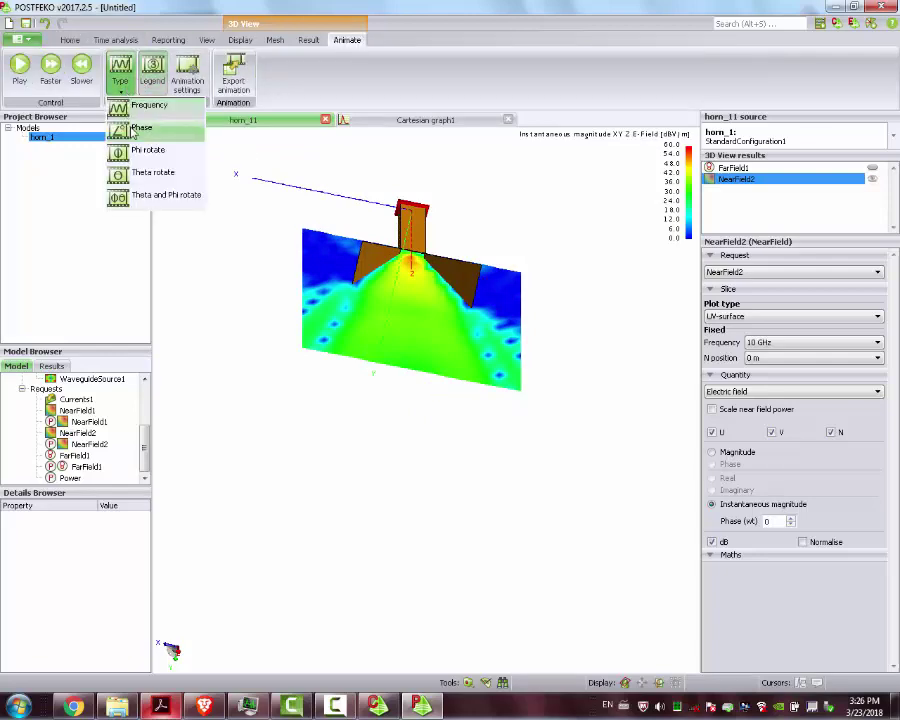
{"action": "left_click", "coordinate": [140, 128]}
{"action": "left_click", "coordinate": [20, 66]}
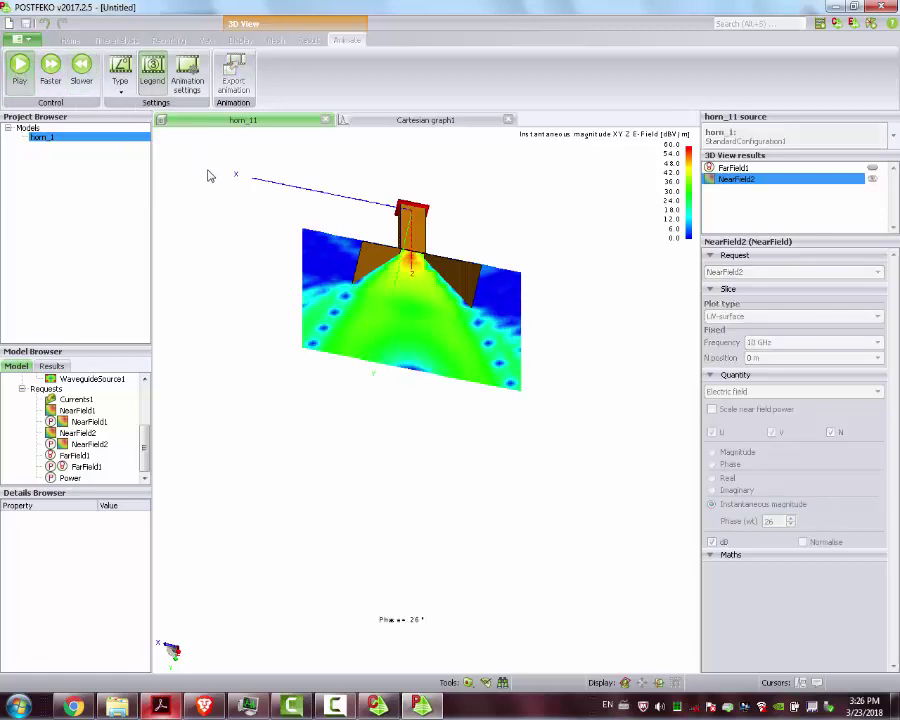
{"action": "left_click_drag", "start_coordinate": [211, 177], "coordinate": [229, 187]}
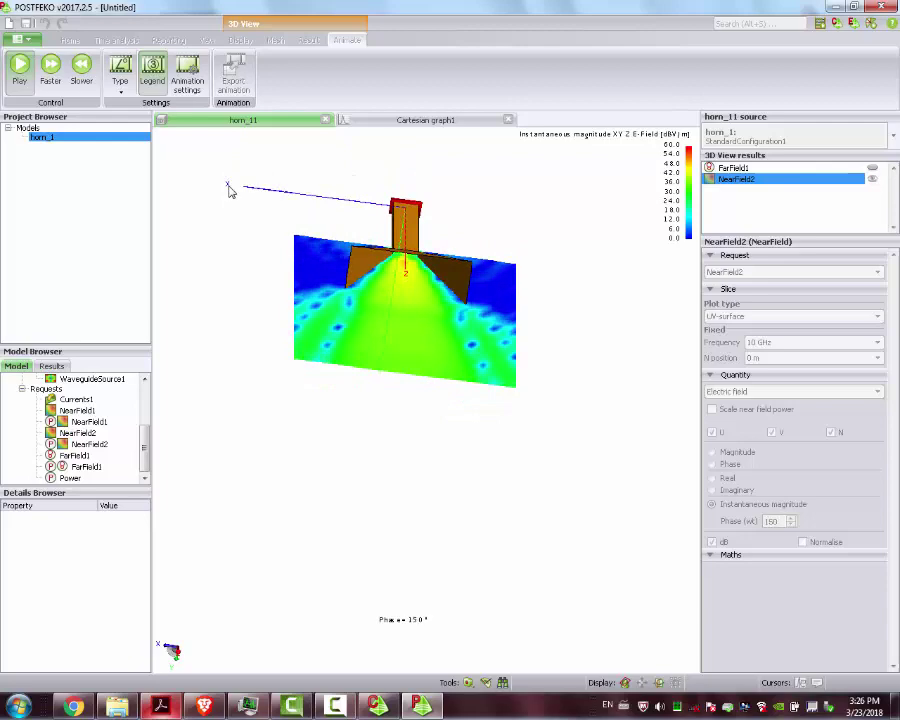
{"action": "left_click", "coordinate": [20, 66]}
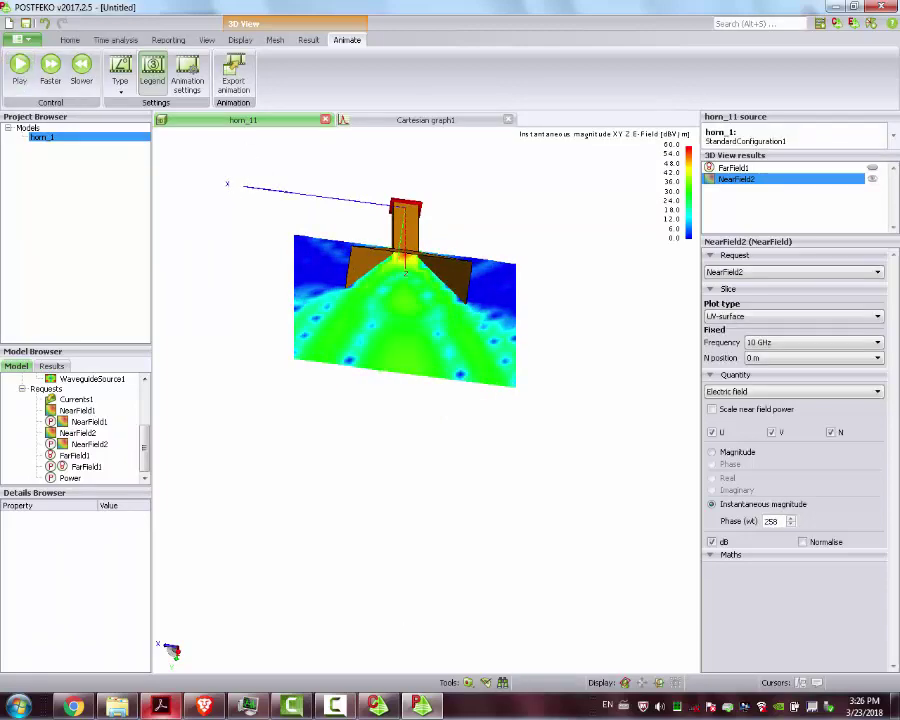
Step: Show field-direction arrows on the NearField2 electric-field plane and view them up close in front of the aperture
{"action": "left_click", "coordinate": [309, 40]}
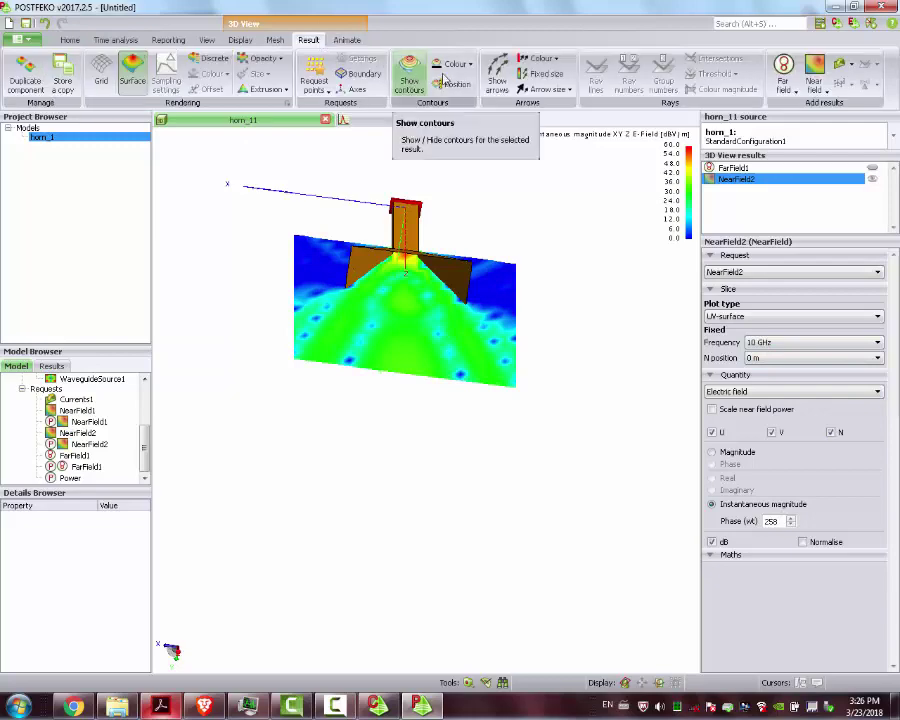
{"action": "left_click", "coordinate": [494, 75]}
{"action": "left_click_drag", "start_coordinate": [450, 263], "coordinate": [522, 398]}
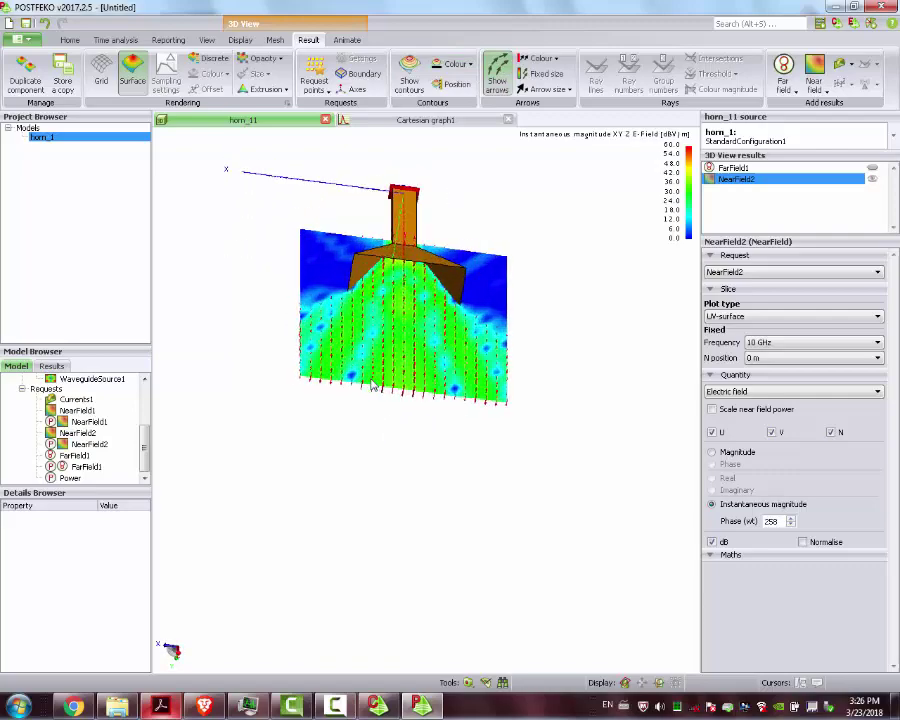
{"action": "scroll", "coordinate": [522, 398], "scroll_direction": "up", "scroll_amount": 4}
{"action": "scroll", "coordinate": [522, 398], "scroll_direction": "up", "scroll_amount": 2}
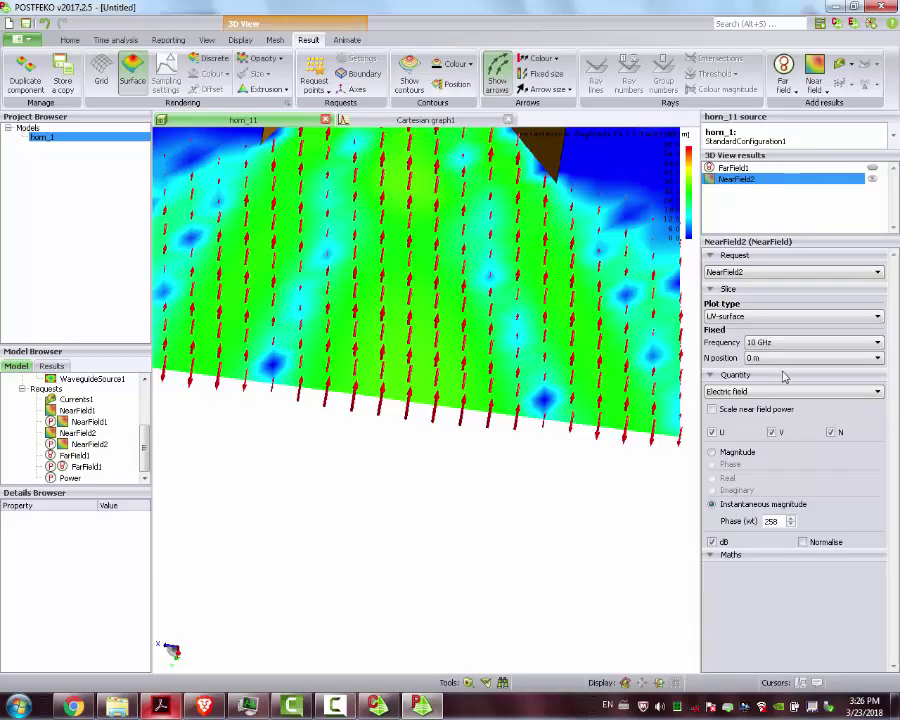
Step: Play the phase animation of the NearField2 electric field with its arrows and stop it
{"action": "left_click", "coordinate": [347, 40]}
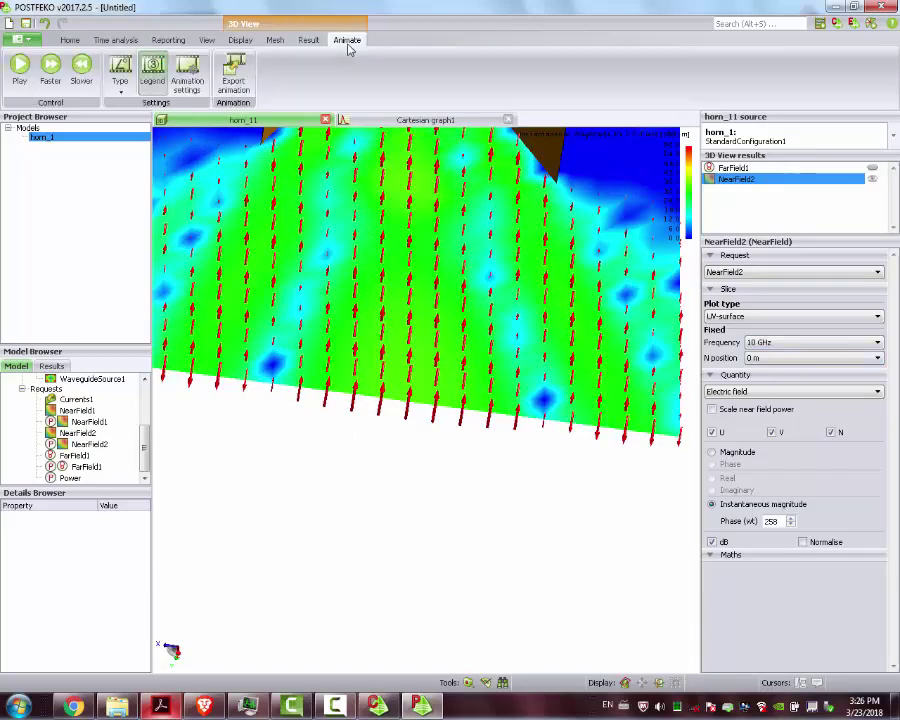
{"action": "left_click", "coordinate": [20, 66]}
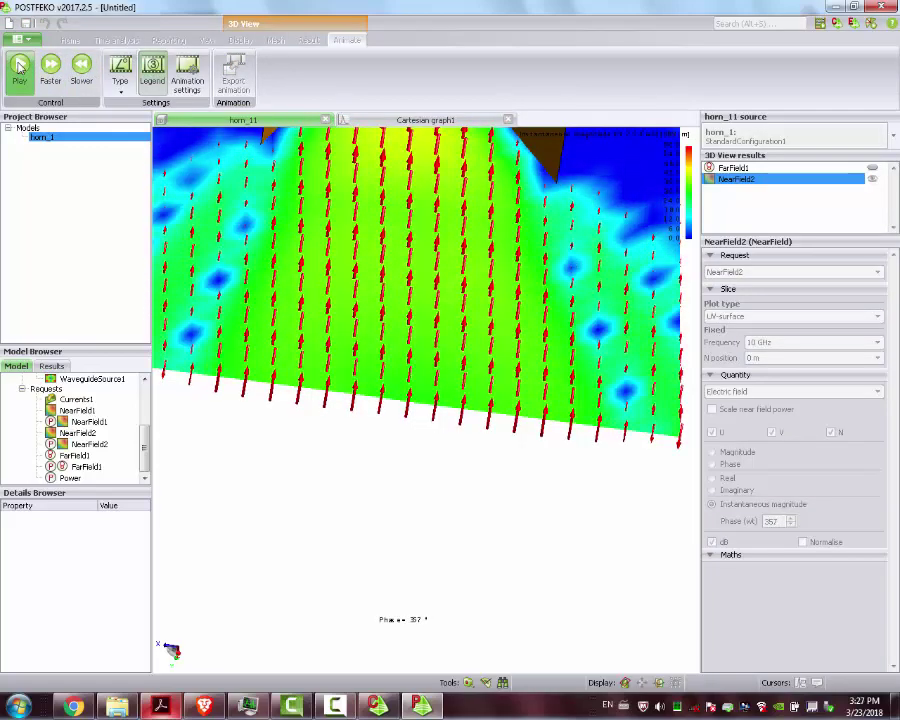
{"action": "left_click", "coordinate": [669, 219]}
Step: Switch the NearField2 quantity to Magnetic field and examine its arrows in front of the horn aperture
{"action": "left_click", "coordinate": [760, 391]}
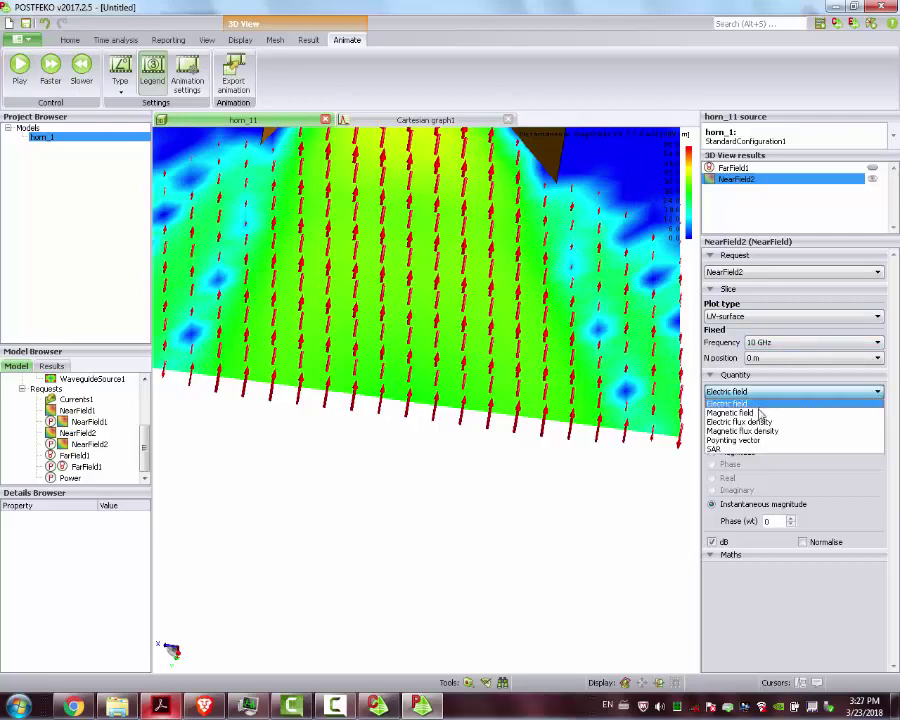
{"action": "left_click", "coordinate": [758, 411]}
{"action": "scroll", "coordinate": [388, 197], "scroll_direction": "down", "scroll_amount": 5}
{"action": "scroll", "coordinate": [388, 199], "scroll_direction": "up", "scroll_amount": 2}
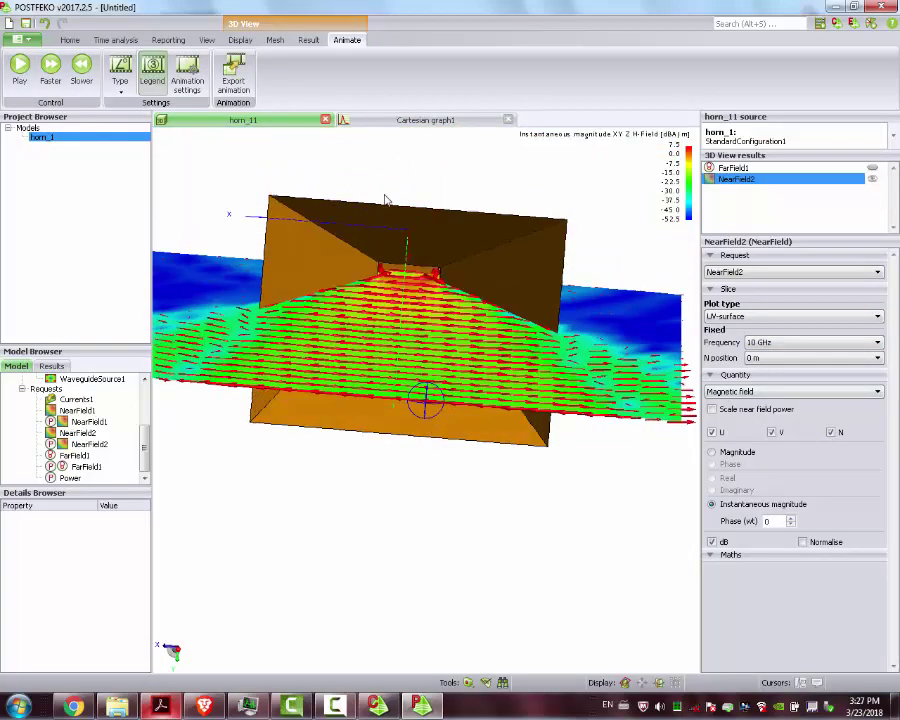
{"action": "scroll", "coordinate": [388, 215], "scroll_direction": "down", "scroll_amount": 2}
{"action": "left_click_drag", "start_coordinate": [386, 236], "coordinate": [489, 320]}
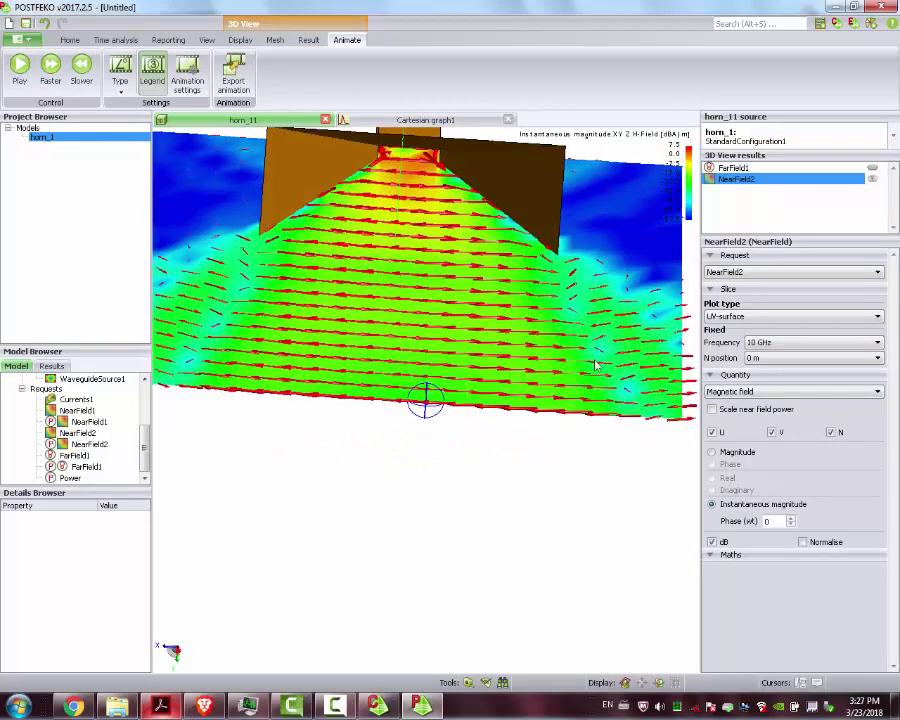
Step: Switch the NearField2 quantity to Poynting vector, play its phase animation while viewing the horn, and stop it
{"action": "left_click", "coordinate": [767, 391]}
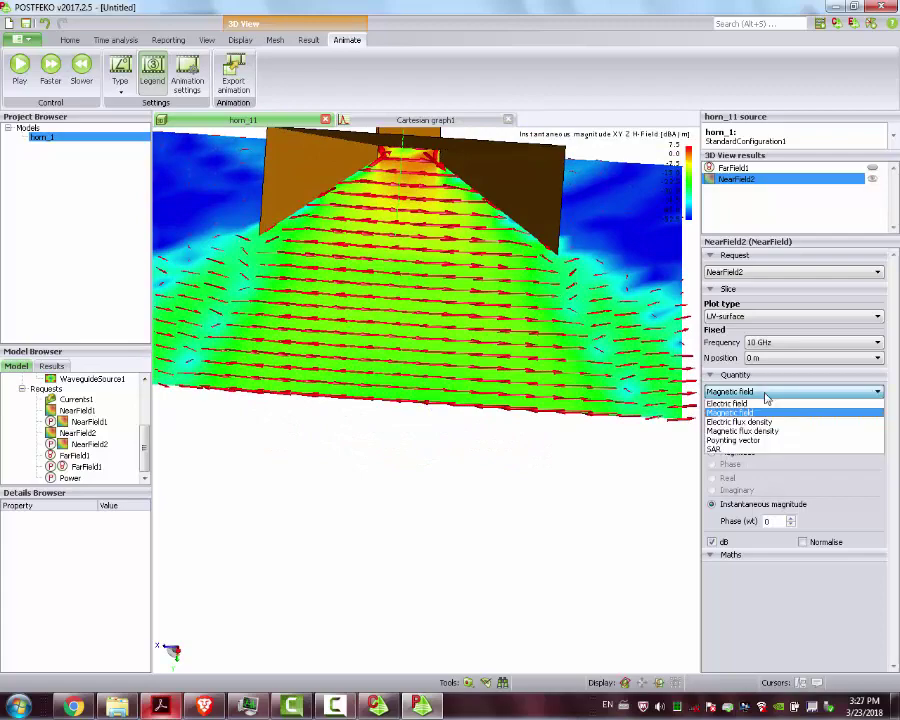
{"action": "left_click", "coordinate": [735, 440]}
{"action": "left_click_drag", "start_coordinate": [437, 343], "coordinate": [432, 312]}
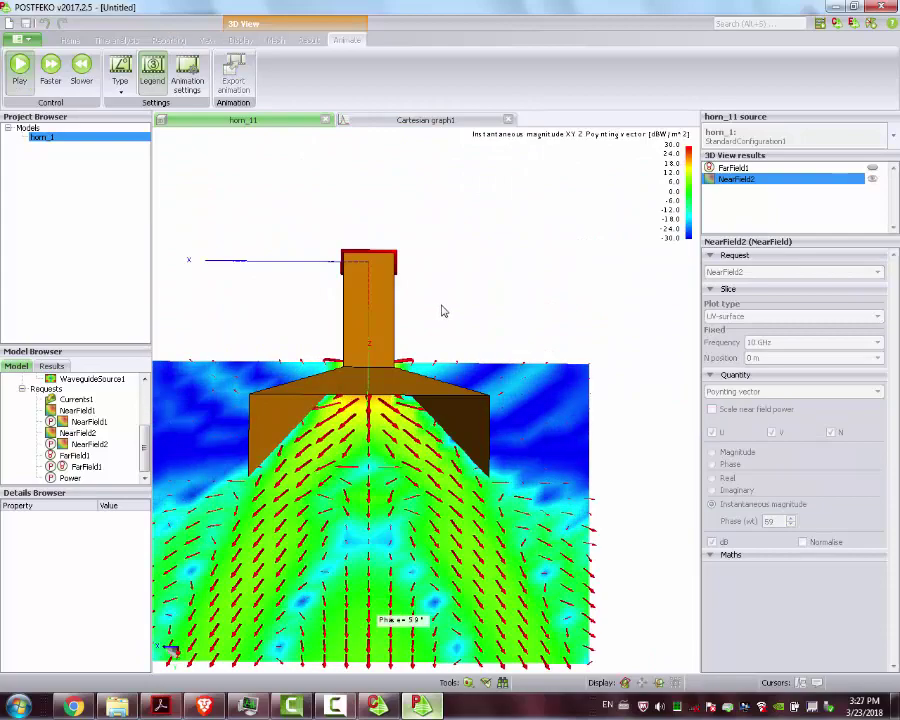
{"action": "scroll", "coordinate": [395, 390], "scroll_direction": "down", "scroll_amount": 2}
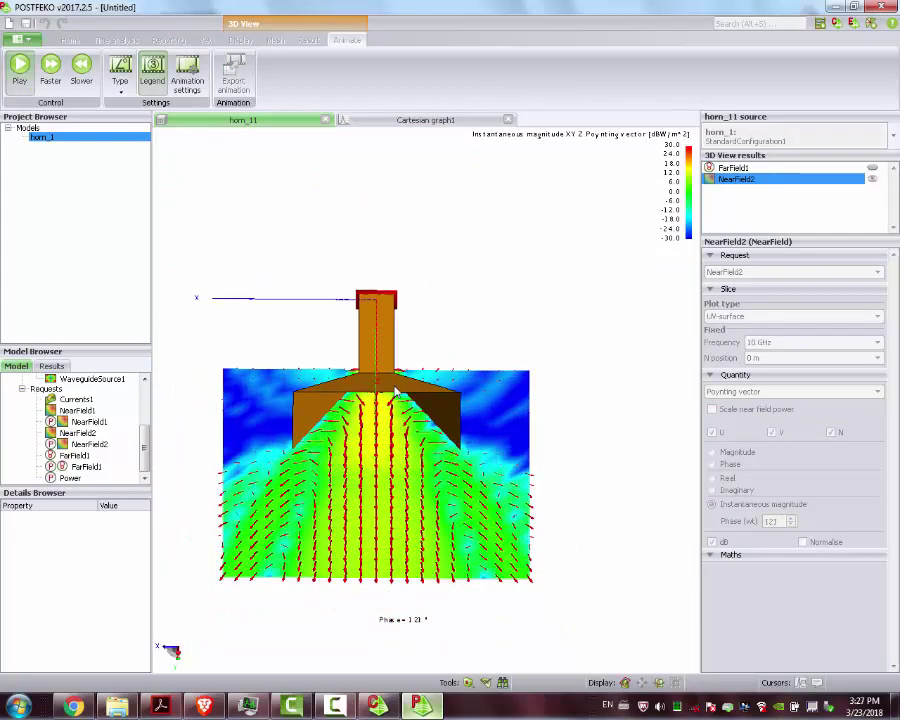
{"action": "scroll", "coordinate": [395, 390], "scroll_direction": "up", "scroll_amount": 3}
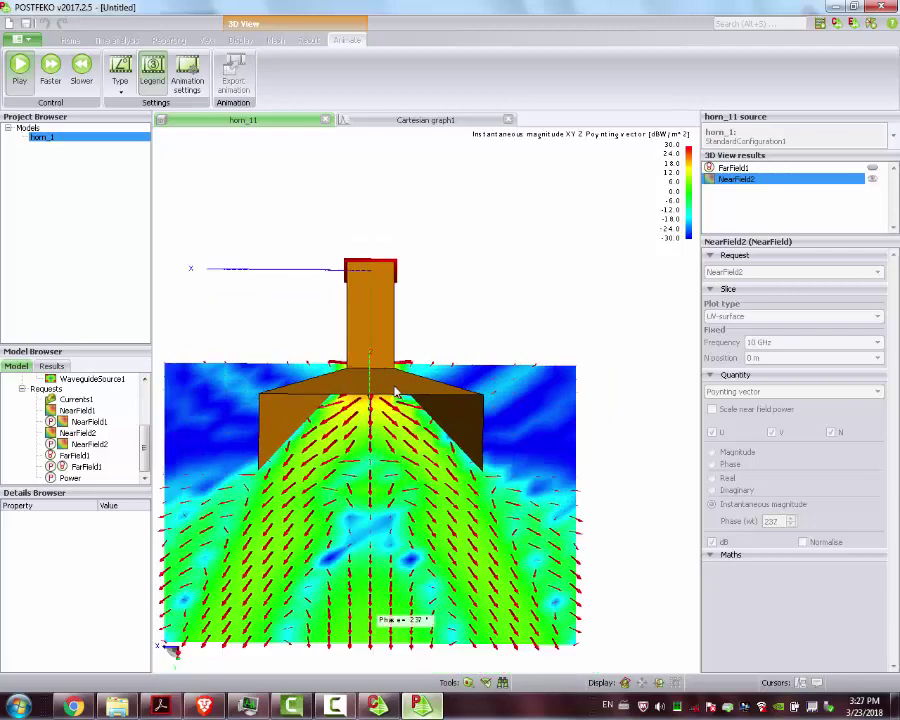
{"action": "scroll", "coordinate": [395, 390], "scroll_direction": "down", "scroll_amount": 2}
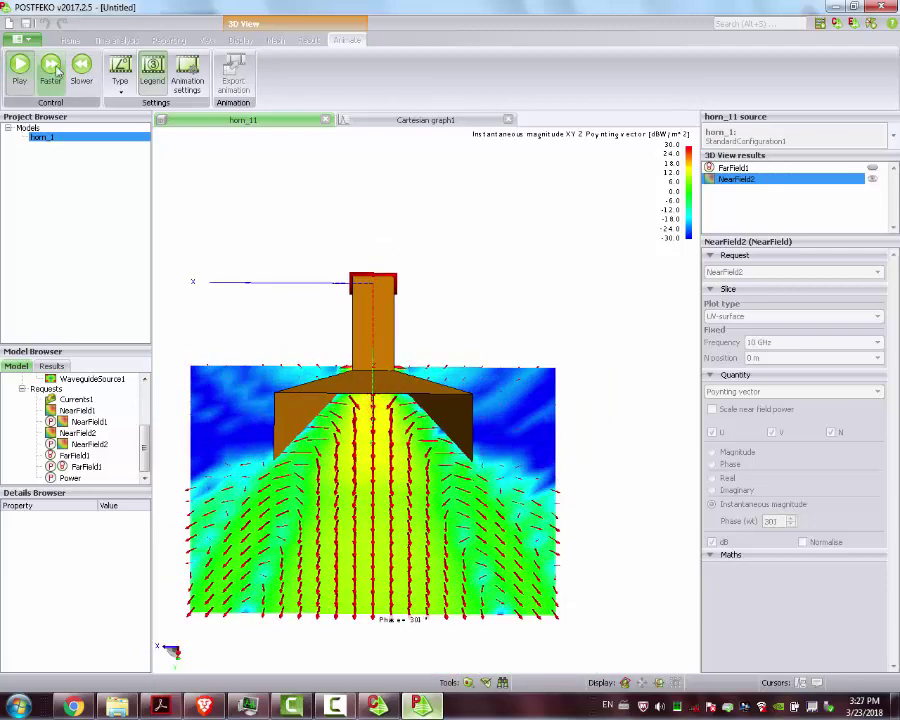
{"action": "left_click", "coordinate": [20, 68]}
{"action": "left_click_drag", "start_coordinate": [229, 439], "coordinate": [208, 424]}
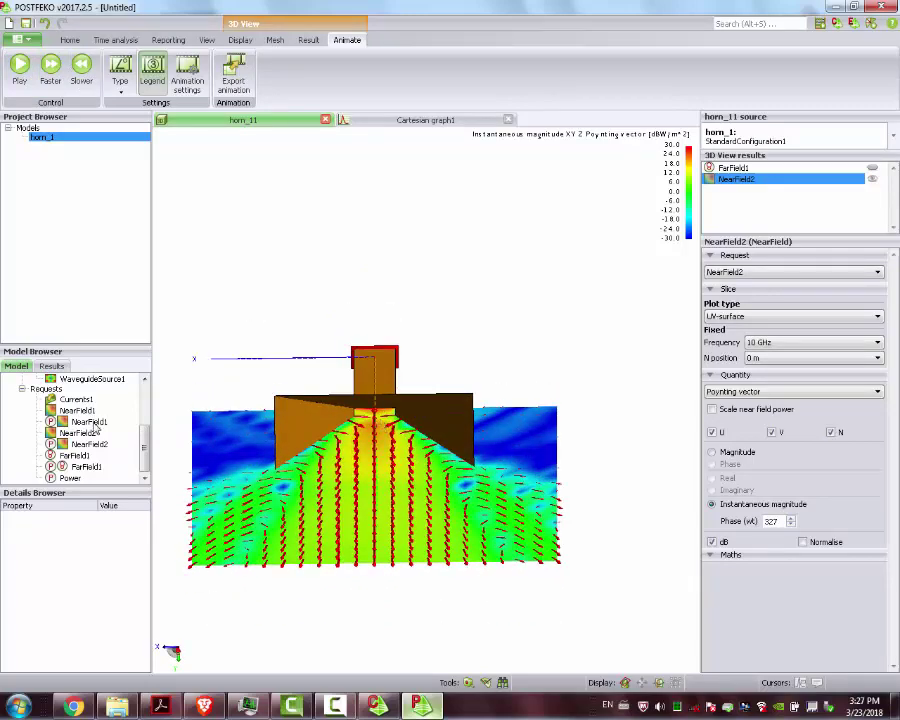
Step: Add the NearField1 result to the 3D view and hide NearField2 so only the aperture plane is displayed
{"action": "left_click", "coordinate": [80, 410]}
{"action": "left_click_drag", "start_coordinate": [414, 410], "coordinate": [393, 428]}
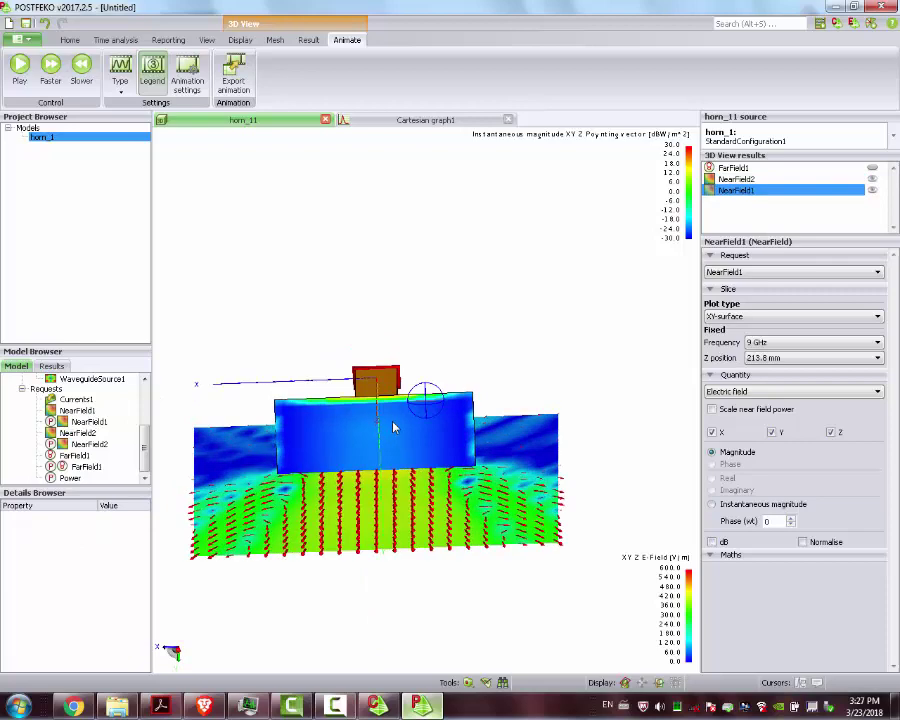
{"action": "left_click", "coordinate": [745, 180]}
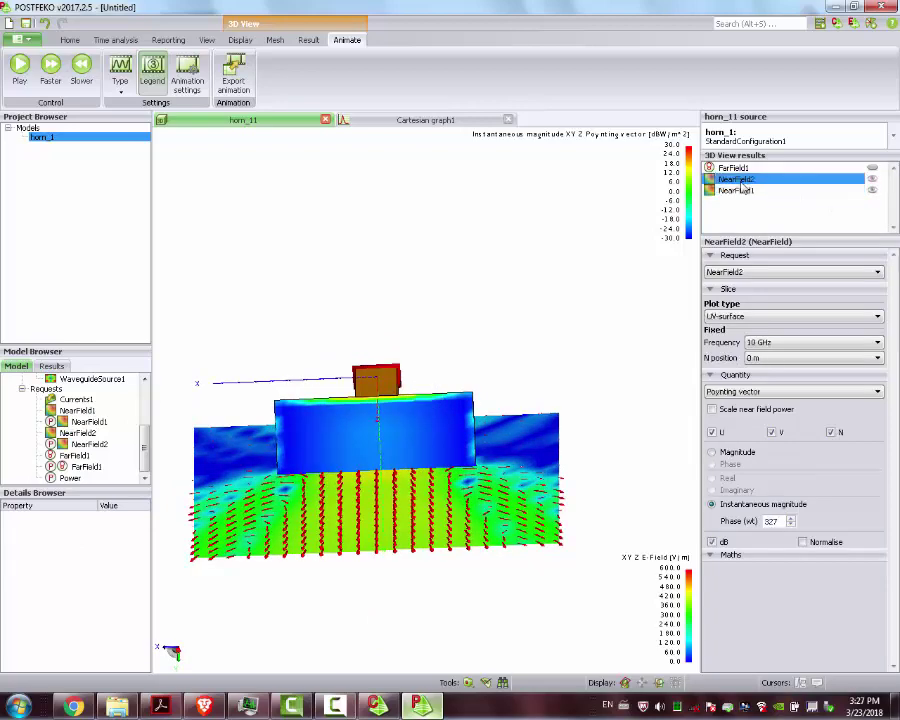
{"action": "left_click", "coordinate": [873, 181]}
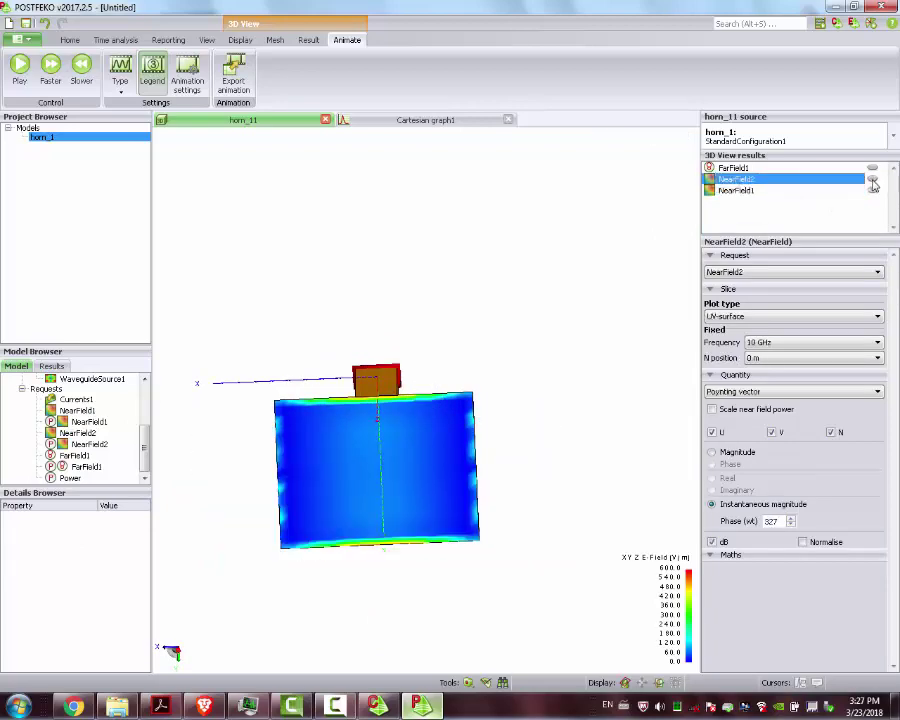
Step: Display the NearField1 electric-field magnitude on the aperture plane at 10 GHz in dB
{"action": "left_click", "coordinate": [740, 191]}
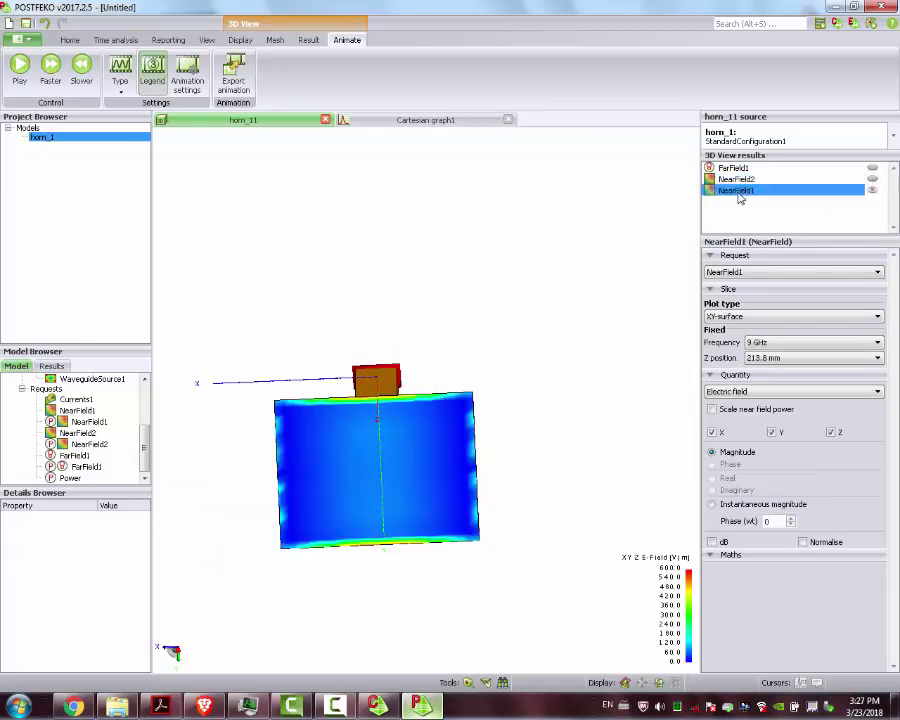
{"action": "left_click", "coordinate": [736, 391]}
{"action": "left_click", "coordinate": [736, 401]}
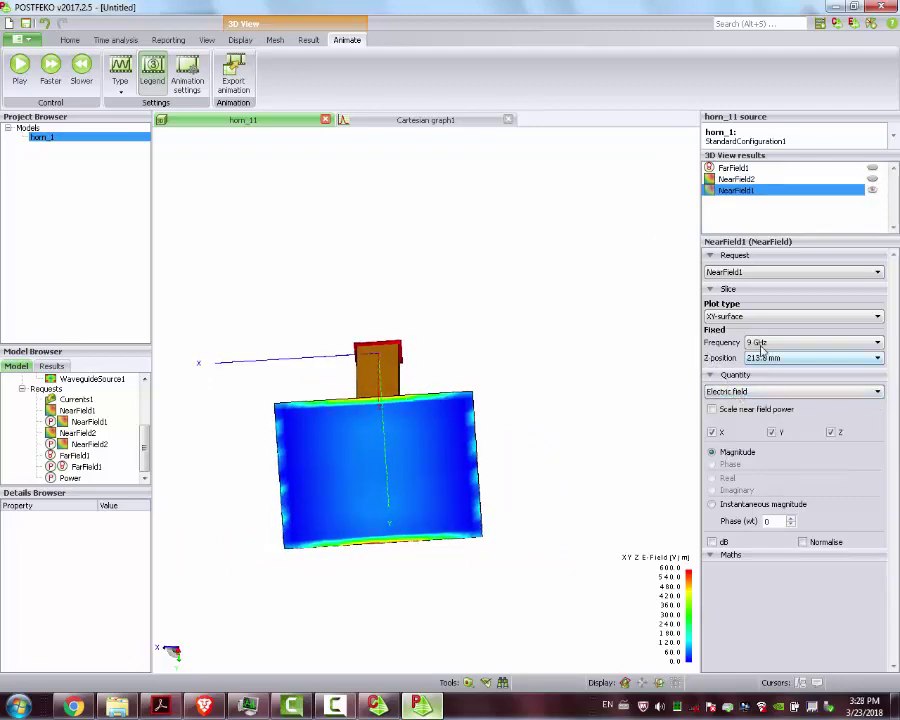
{"action": "left_click", "coordinate": [765, 342]}
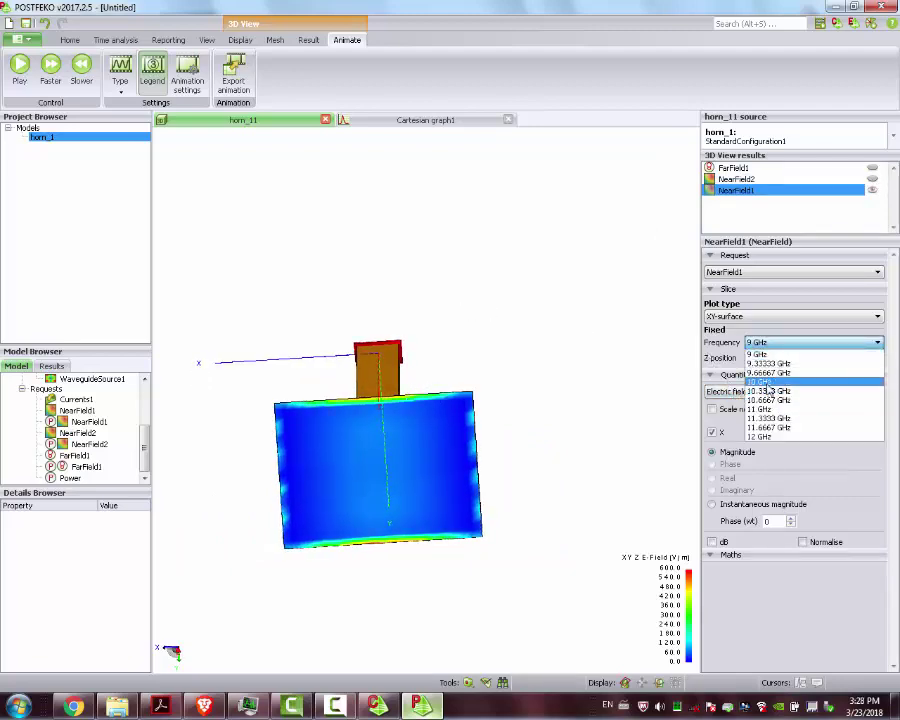
{"action": "left_click", "coordinate": [760, 381]}
{"action": "left_click", "coordinate": [723, 543]}
{"action": "left_click_drag", "start_coordinate": [516, 440], "coordinate": [461, 296]}
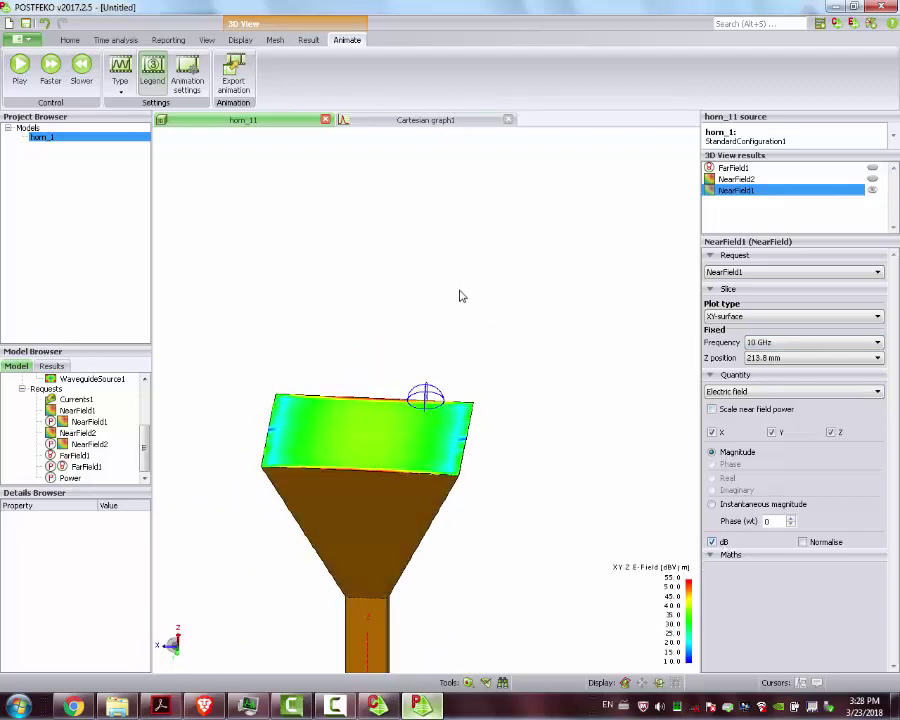
Step: Set the animation type to Phase and play the NearField1 aperture-field animation, viewing the aperture face
{"action": "left_click", "coordinate": [120, 75]}
{"action": "left_click", "coordinate": [138, 130]}
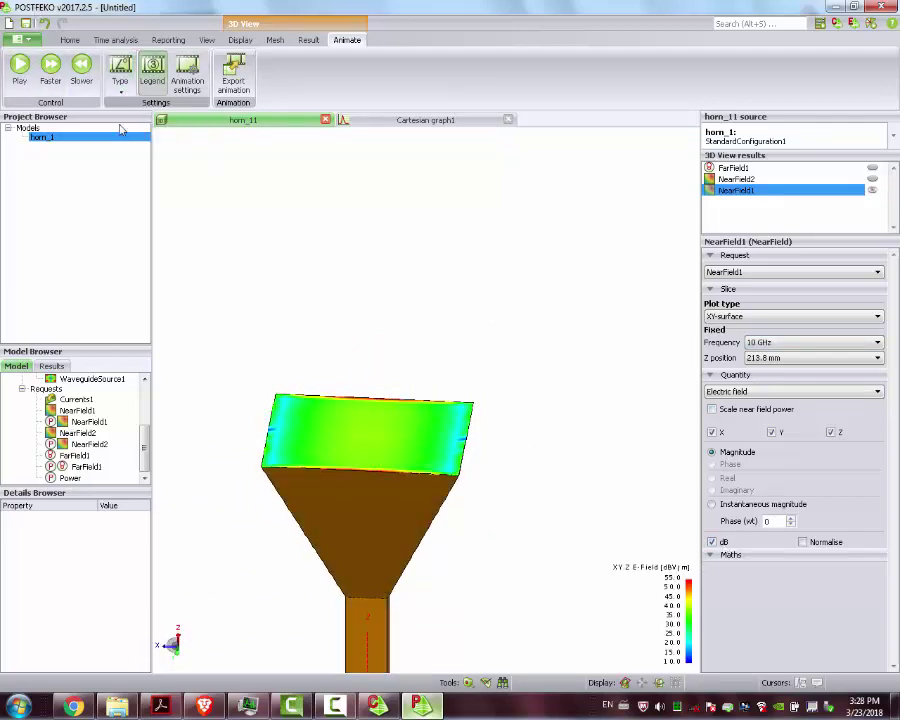
{"action": "left_click", "coordinate": [24, 72]}
{"action": "left_click_drag", "start_coordinate": [470, 326], "coordinate": [548, 296]}
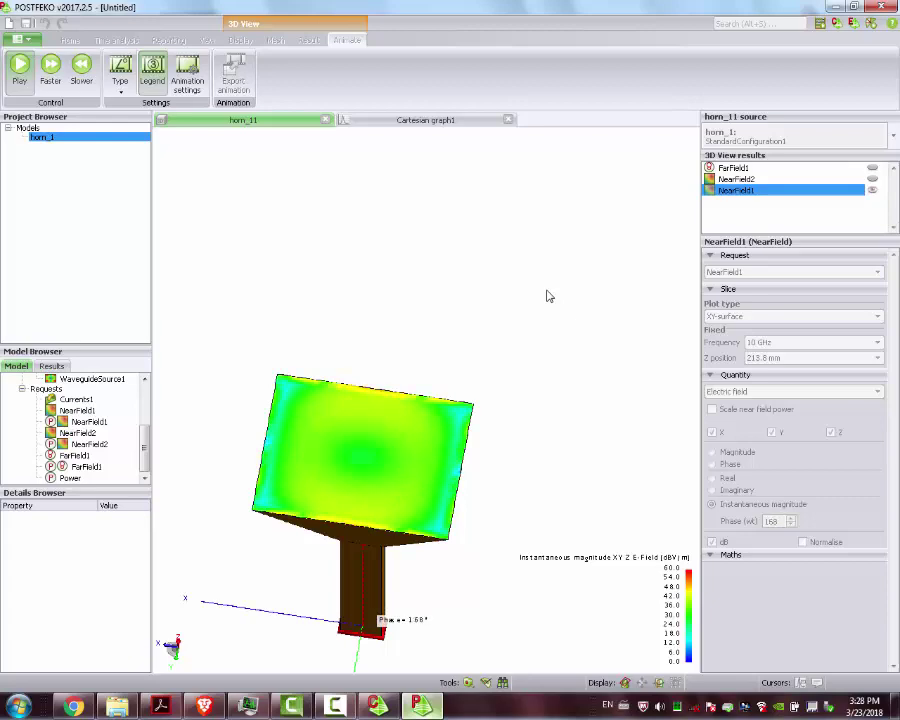
Step: Stop the aperture-field animation and extrude the NearField1 surface by 40 %
{"action": "left_click", "coordinate": [19, 66]}
{"action": "left_click", "coordinate": [306, 41]}
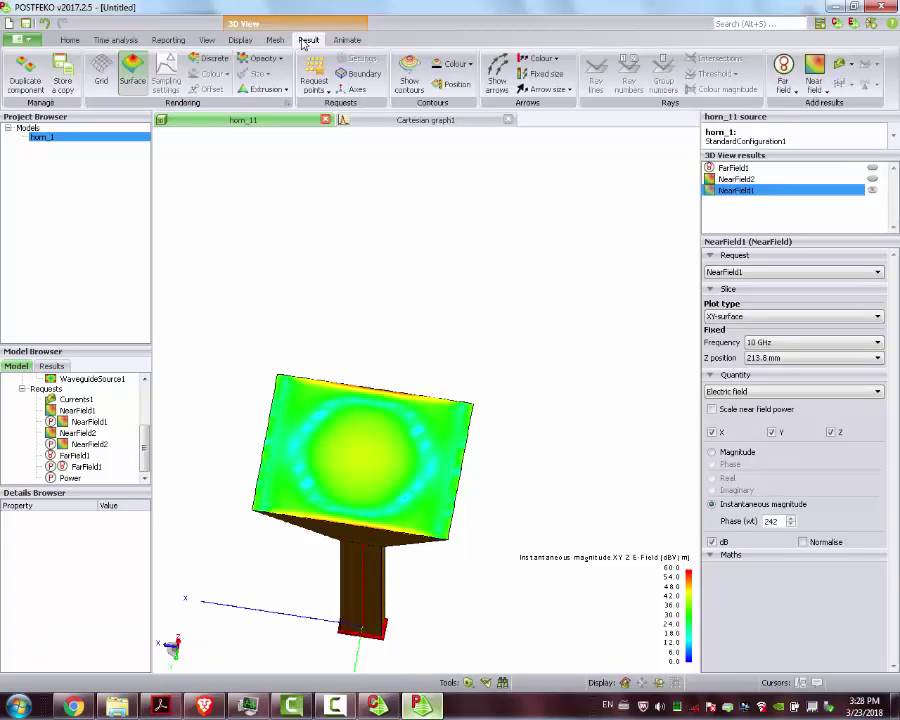
{"action": "left_click", "coordinate": [265, 89]}
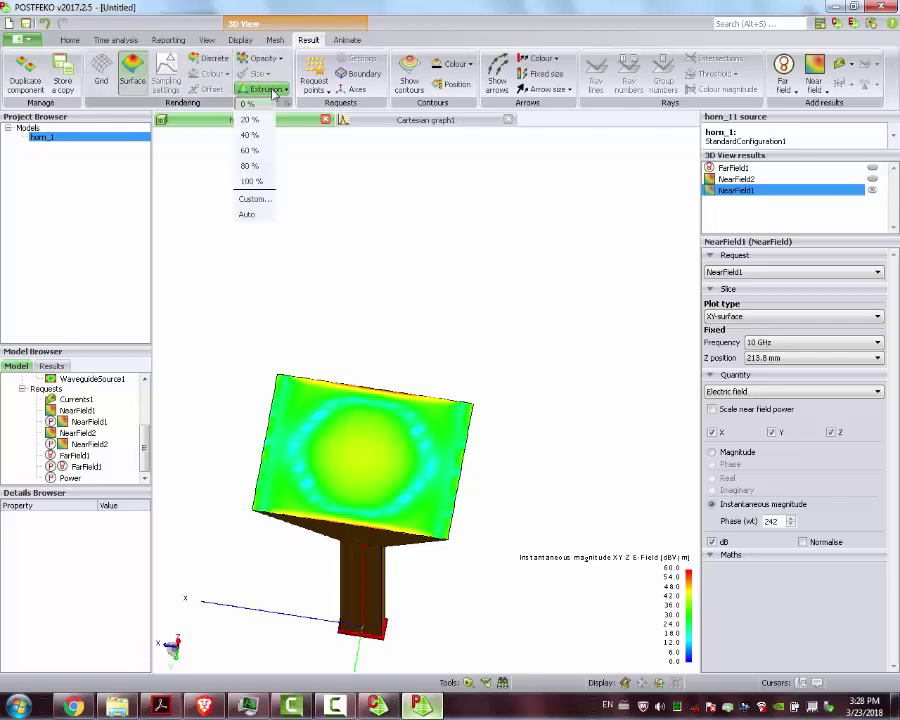
{"action": "left_click", "coordinate": [250, 135]}
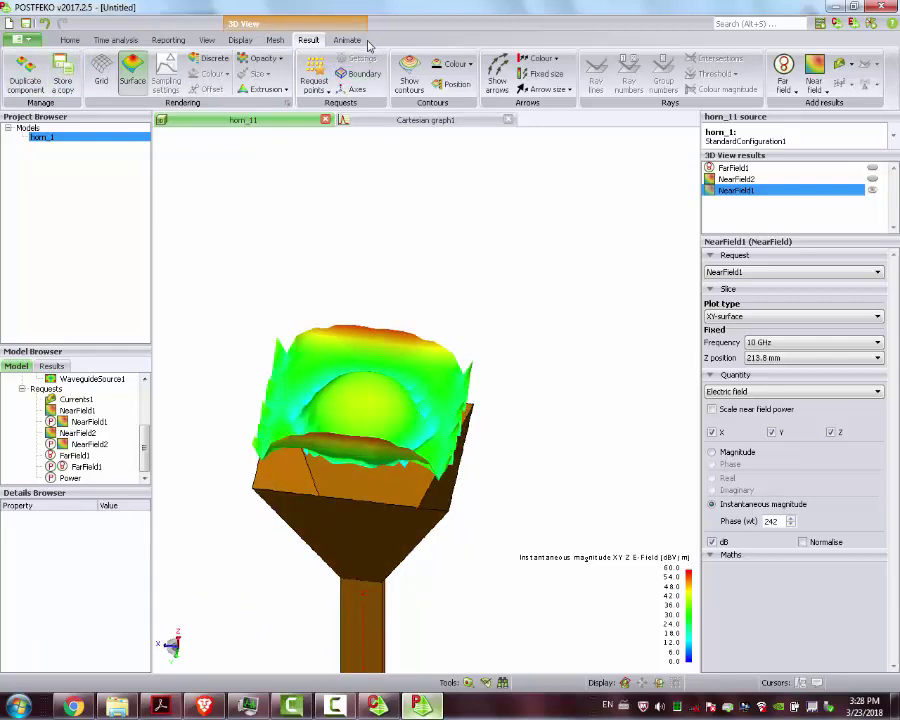
Step: Briefly show field arrows on the NearField1 surface, remove them, and set the surface extrusion to 60 %
{"action": "left_click", "coordinate": [494, 78]}
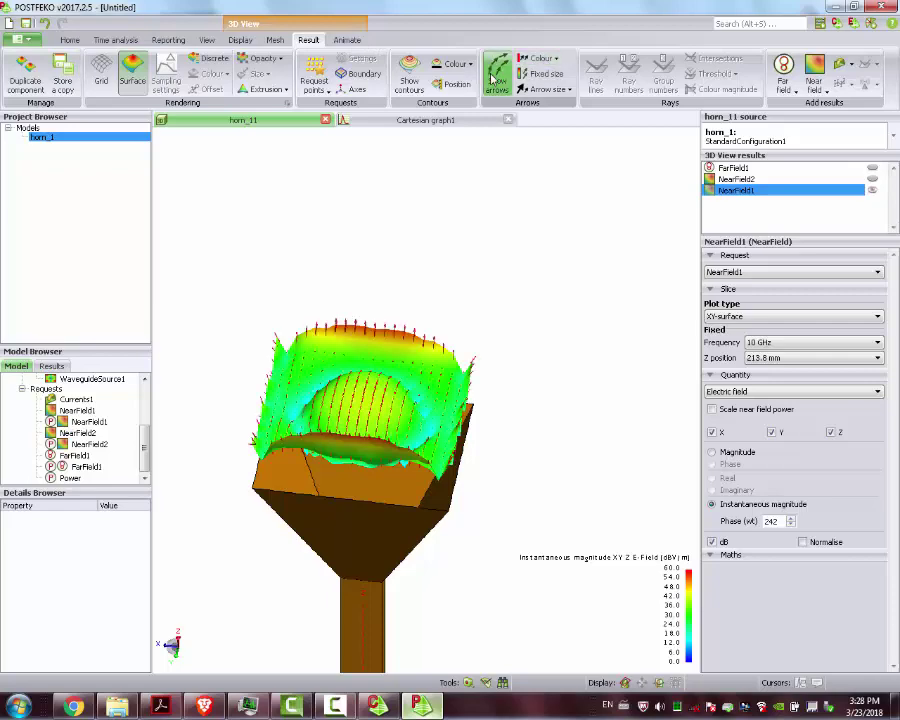
{"action": "left_click", "coordinate": [494, 78]}
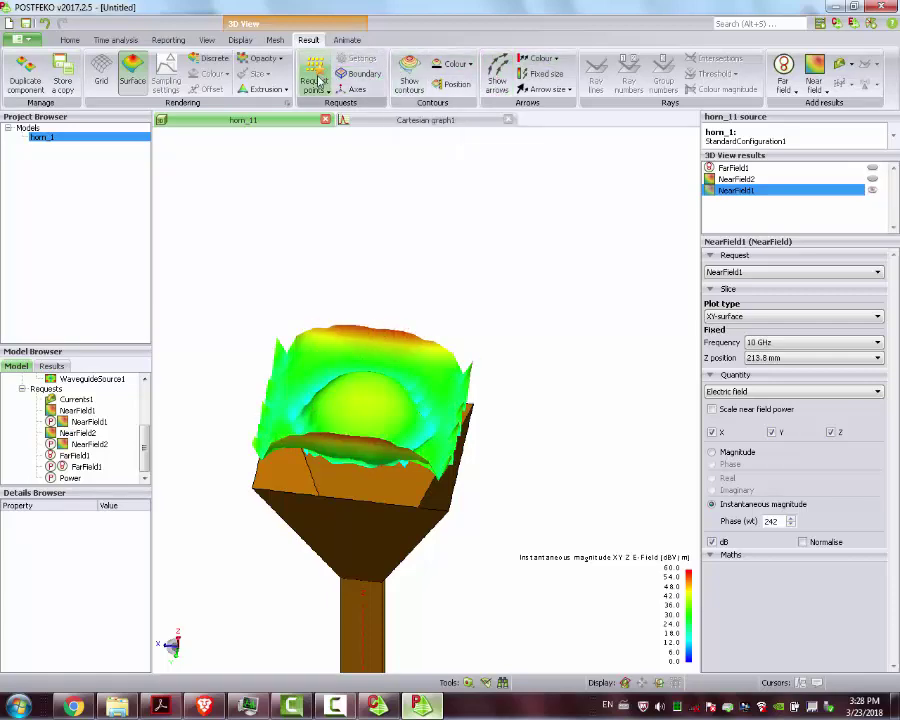
{"action": "left_click", "coordinate": [287, 90]}
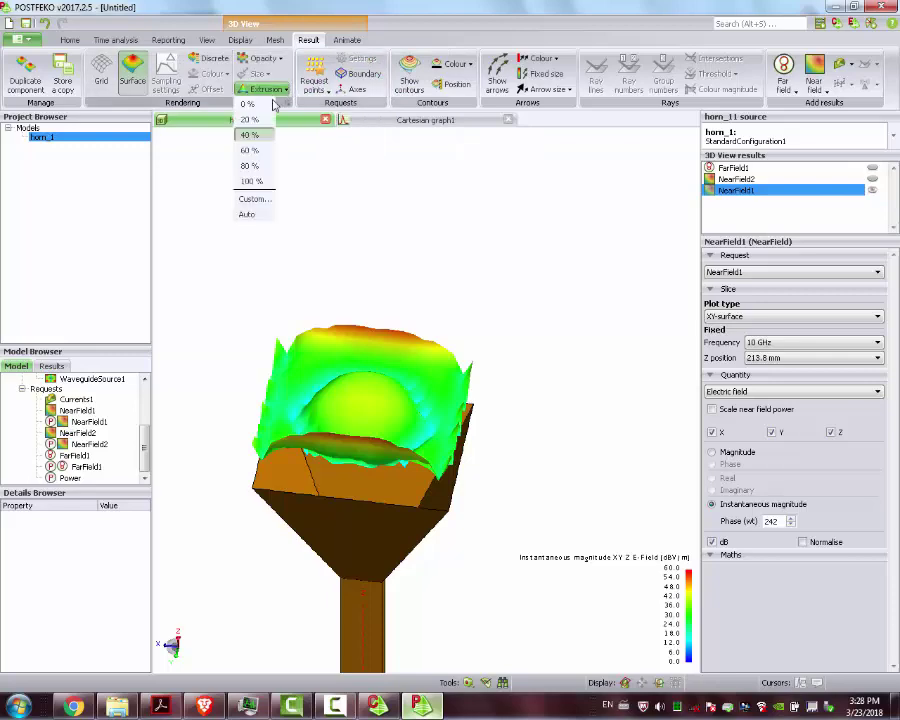
{"action": "left_click", "coordinate": [248, 151]}
{"action": "left_click_drag", "start_coordinate": [257, 151], "coordinate": [242, 240]}
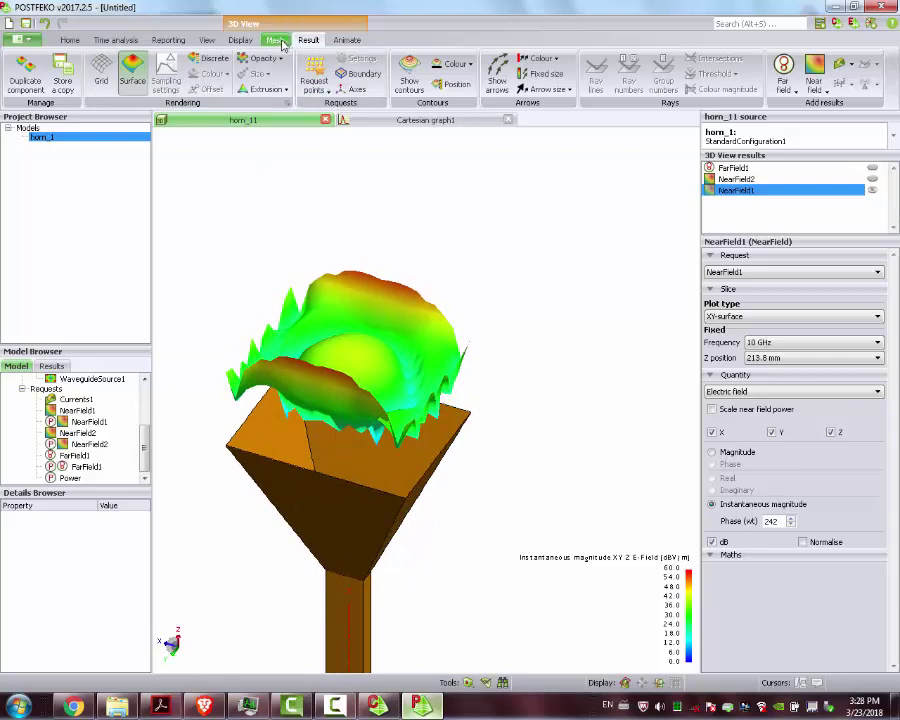
Step: Play the phase animation of the extruded NearField1 electric field, view it from several sides, and stop it
{"action": "left_click", "coordinate": [347, 40]}
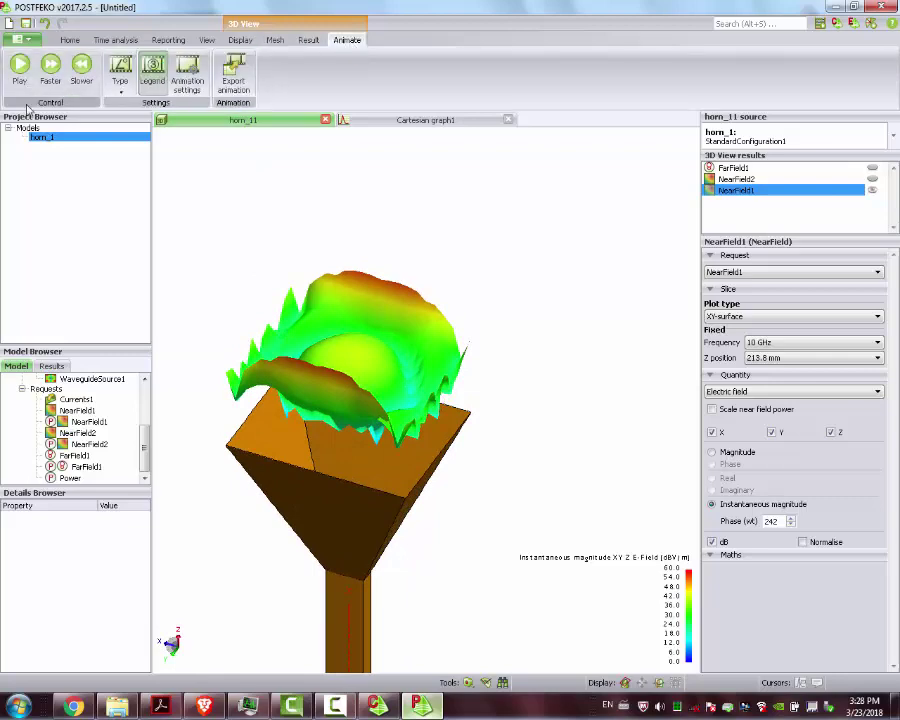
{"action": "left_click", "coordinate": [120, 72]}
{"action": "left_click", "coordinate": [135, 126]}
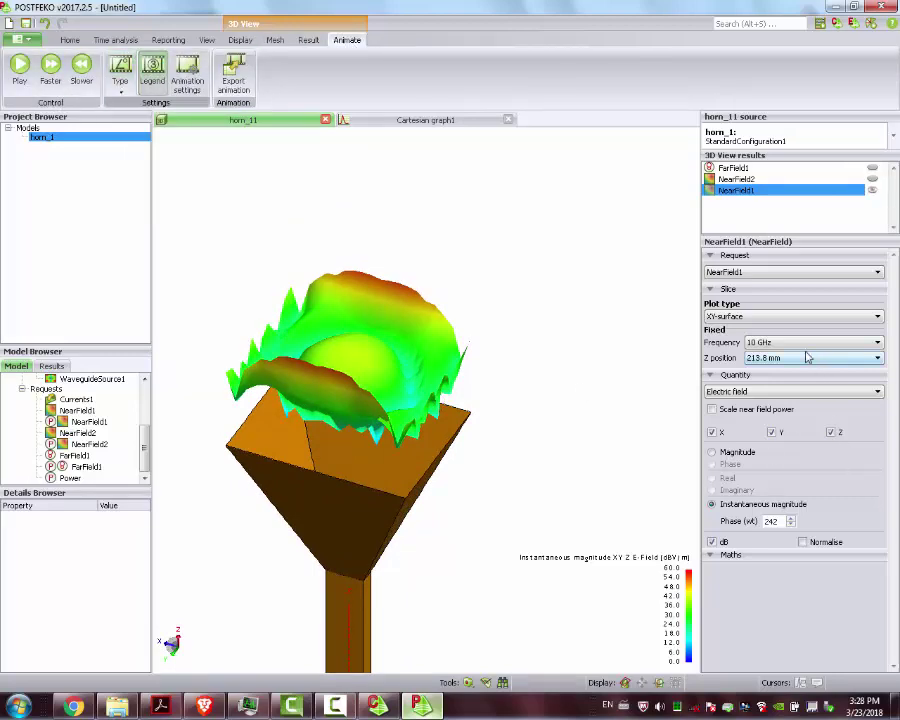
{"action": "left_click", "coordinate": [20, 66]}
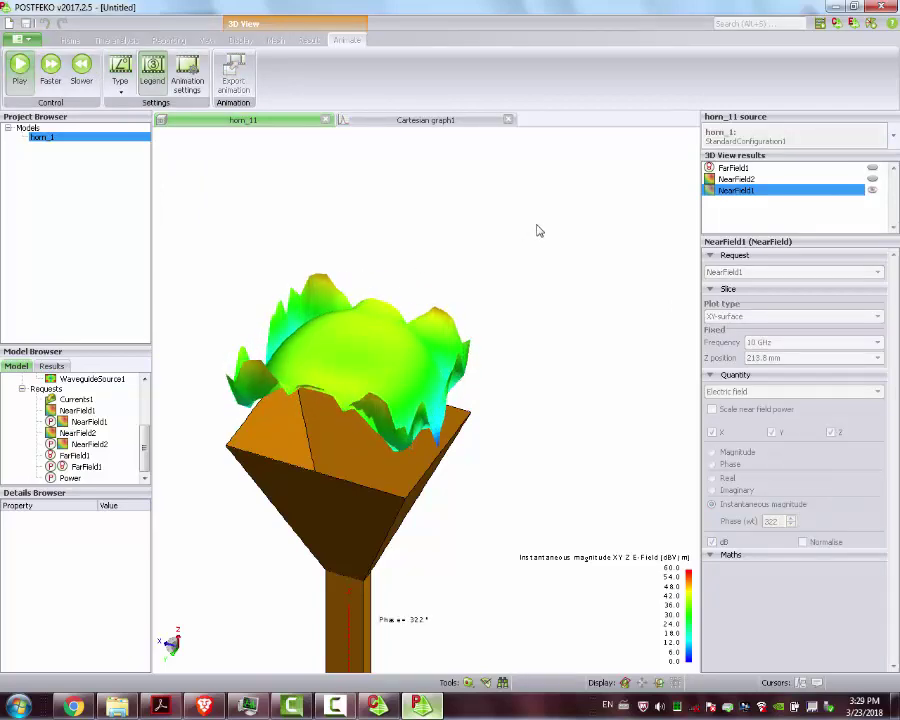
{"action": "left_click_drag", "start_coordinate": [526, 238], "coordinate": [333, 118]}
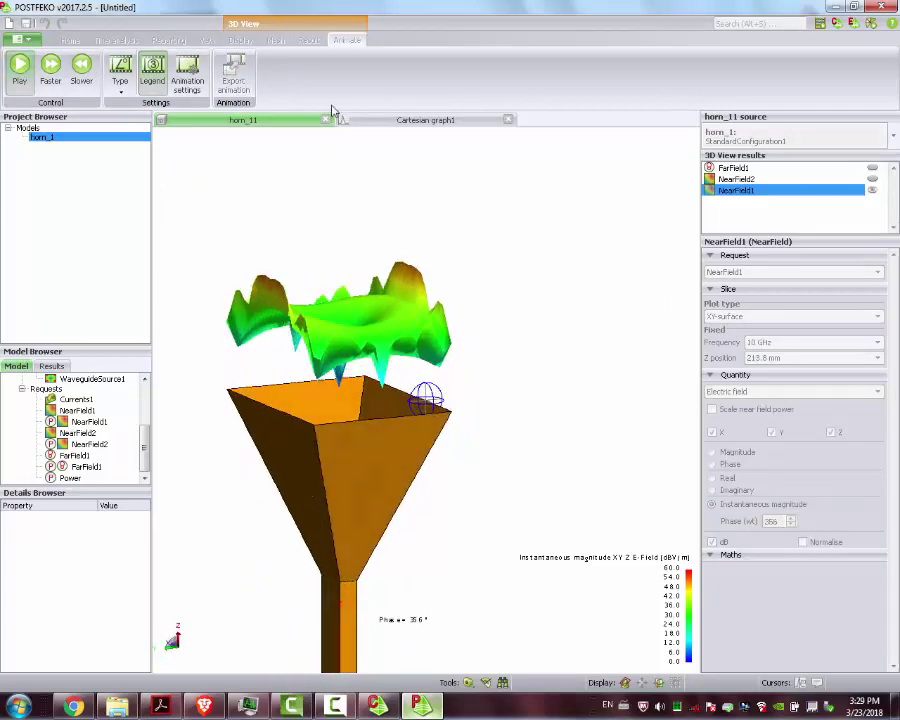
{"action": "left_click_drag", "start_coordinate": [343, 183], "coordinate": [287, 240]}
{"action": "left_click", "coordinate": [18, 68]}
Step: Display the NearField1 surface as Magnetic field for a look, and switch its quantity to Poynting vector
{"action": "left_click", "coordinate": [785, 393]}
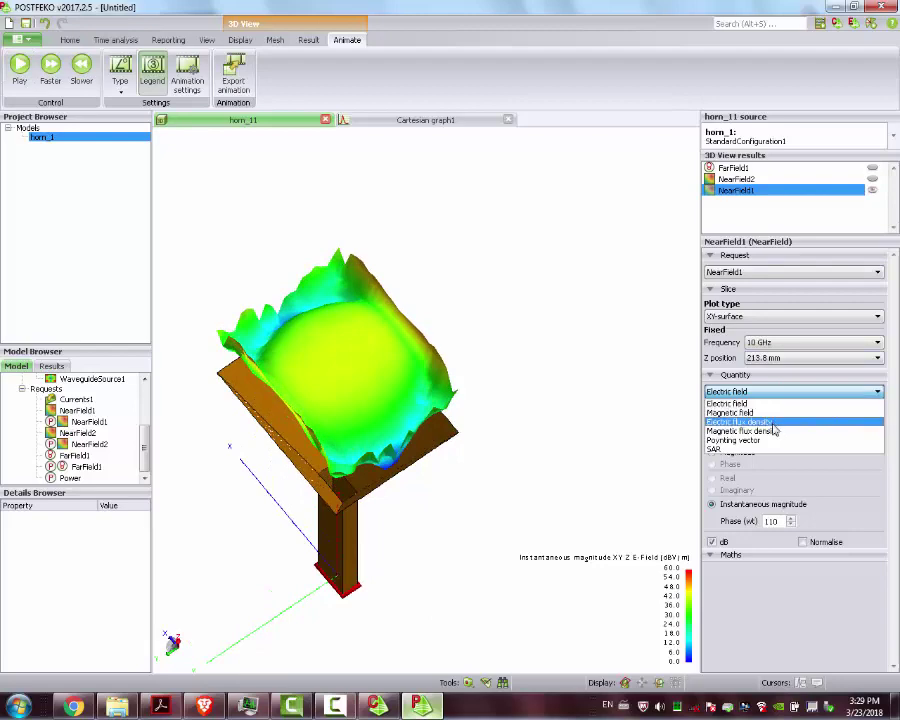
{"action": "left_click", "coordinate": [768, 413]}
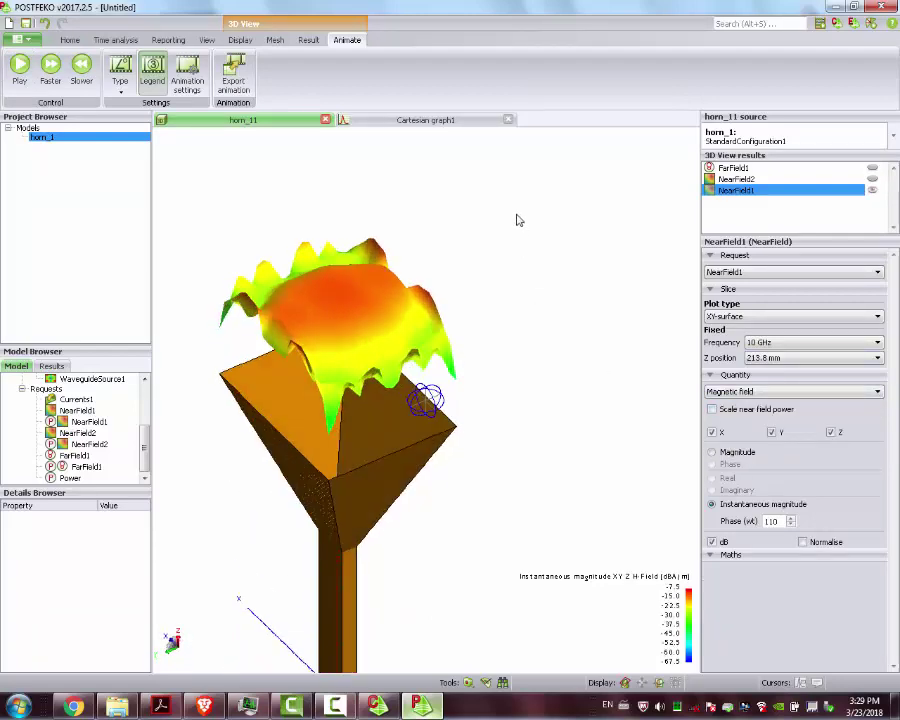
{"action": "left_click", "coordinate": [755, 392]}
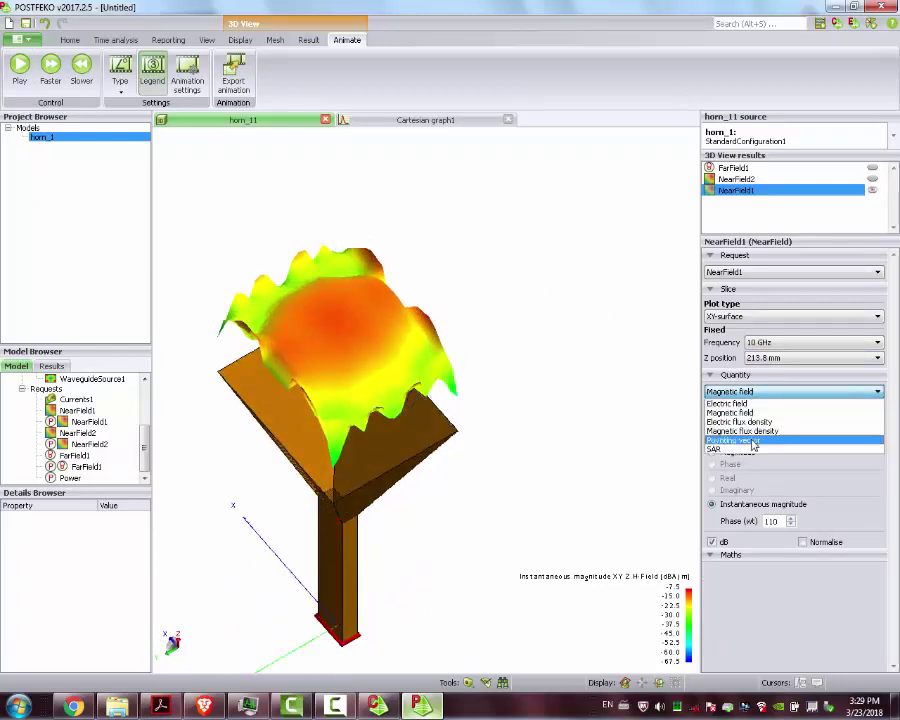
{"action": "left_click", "coordinate": [745, 445]}
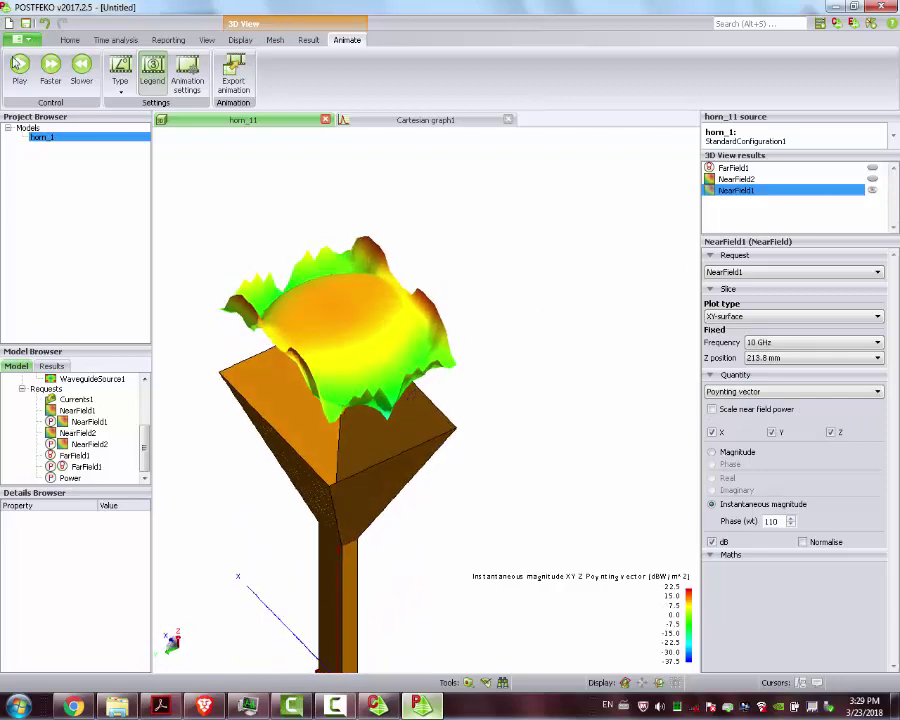
Step: Play the Poynting-vector phase animation on the aperture plane, stop it, and view the surface from the side
{"action": "left_click", "coordinate": [18, 68]}
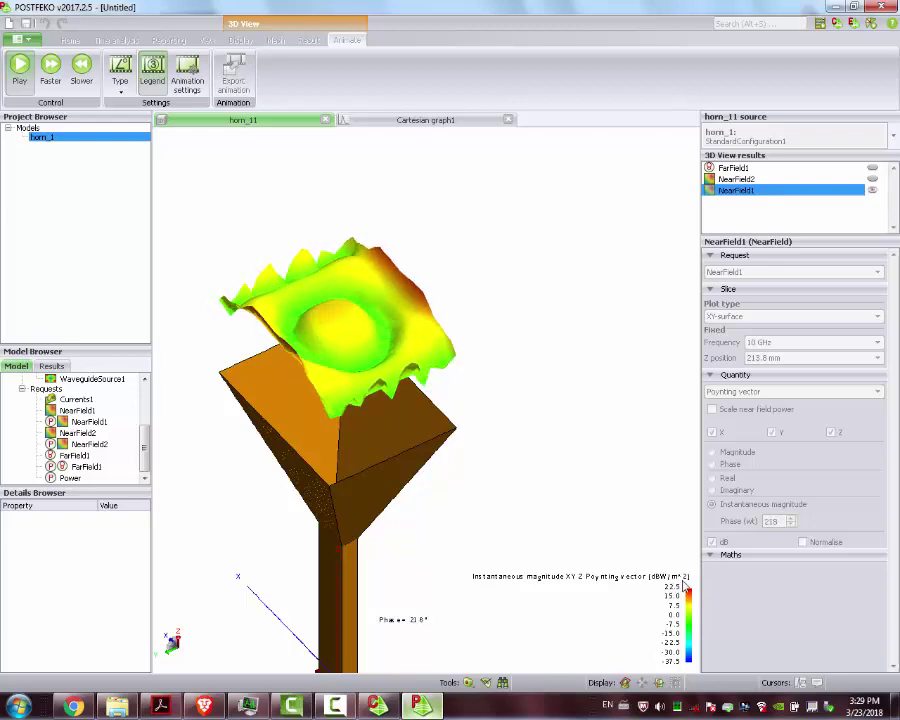
{"action": "left_click", "coordinate": [258, 313]}
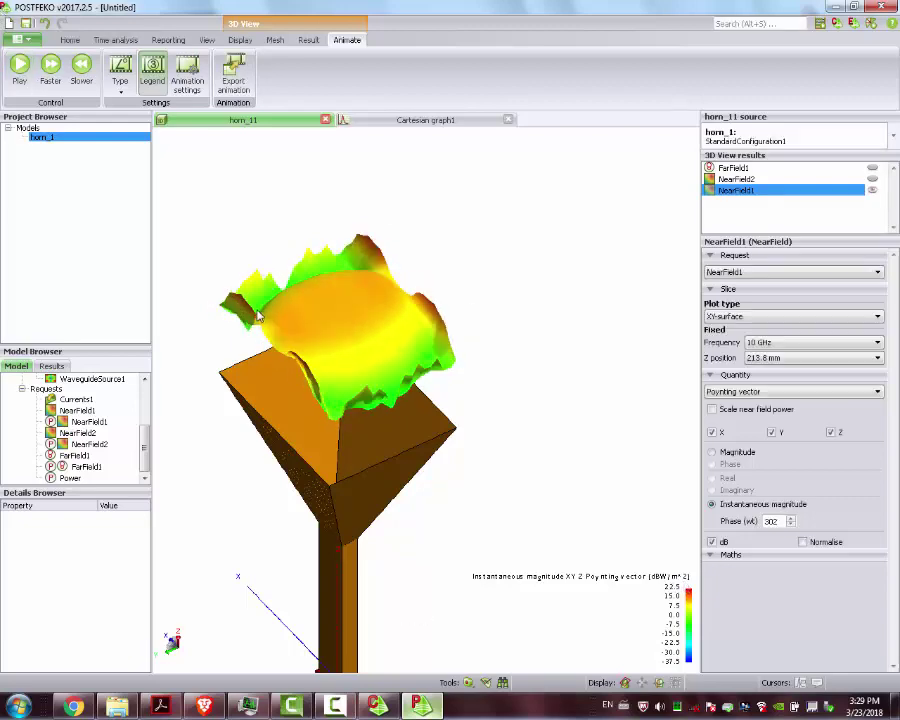
{"action": "mouse_move", "coordinate": [258, 313]}
{"action": "left_mouse_down"}
{"action": "mouse_move", "coordinate": [311, 166]}
{"action": "mouse_move", "coordinate": [181, 395]}
{"action": "left_mouse_up"}
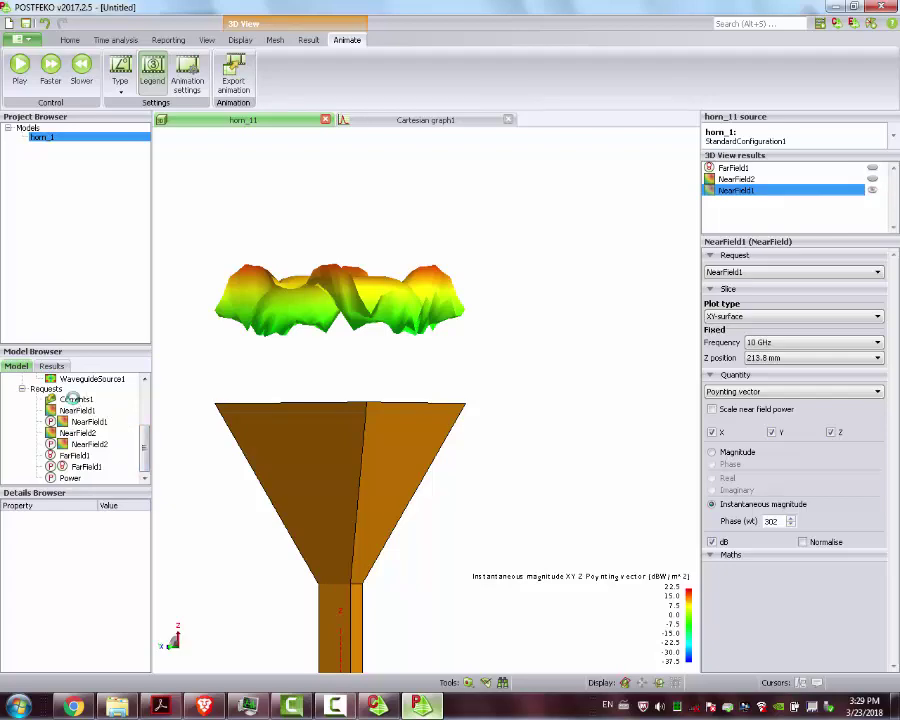
Step: Add the Currents1 result to the 3D view and hide NearField1 so only the horn's surface currents are displayed
{"action": "left_click_drag", "start_coordinate": [75, 398], "coordinate": [382, 478]}
{"action": "left_click_drag", "start_coordinate": [410, 420], "coordinate": [731, 177]}
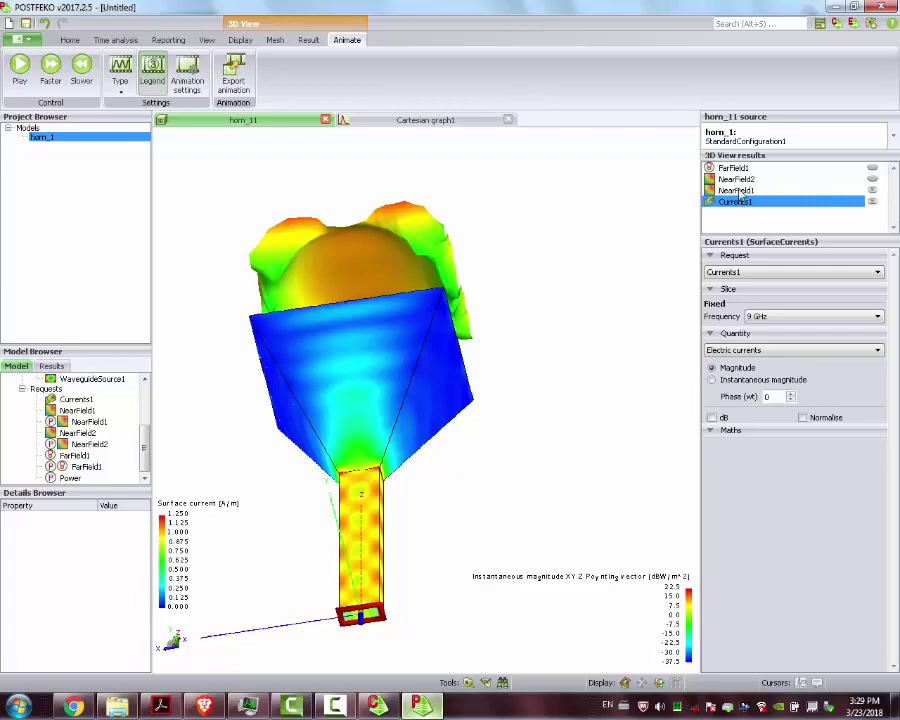
{"action": "left_click", "coordinate": [738, 190]}
{"action": "left_click", "coordinate": [872, 194]}
{"action": "left_click_drag", "start_coordinate": [440, 390], "coordinate": [505, 232]}
{"action": "scroll", "coordinate": [420, 400], "scroll_direction": "down", "scroll_amount": 3}
{"action": "mouse_move", "coordinate": [330, 480]}
{"action": "left_mouse_down"}
{"action": "mouse_move", "coordinate": [315, 522]}
{"action": "mouse_move", "coordinate": [326, 481]}
{"action": "left_mouse_up"}
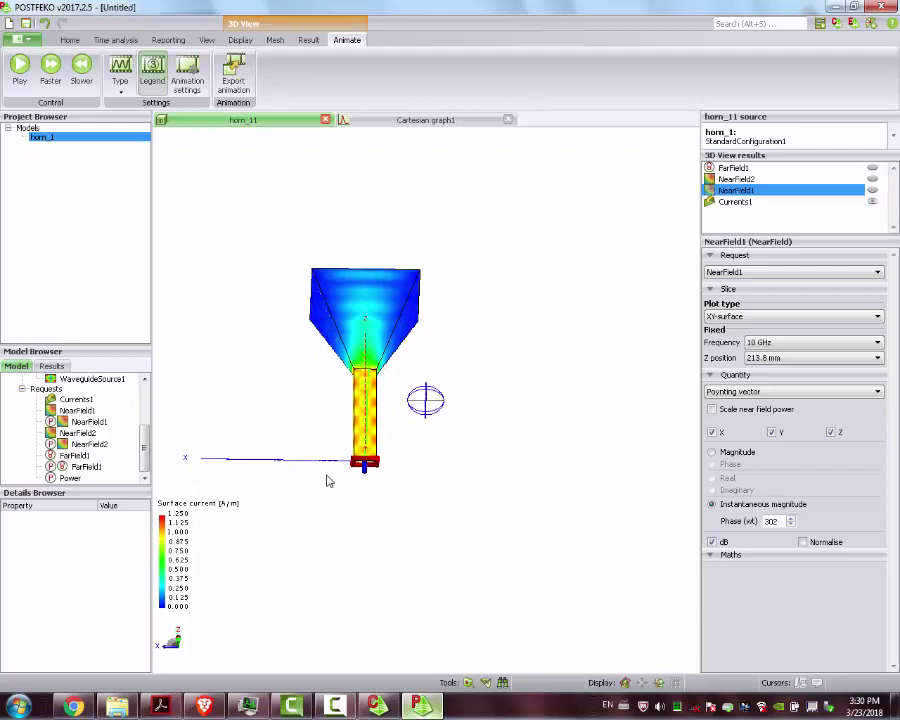
Step: Set the quantity of the hidden NearField1 result to Magnetic field
{"action": "left_click", "coordinate": [768, 393]}
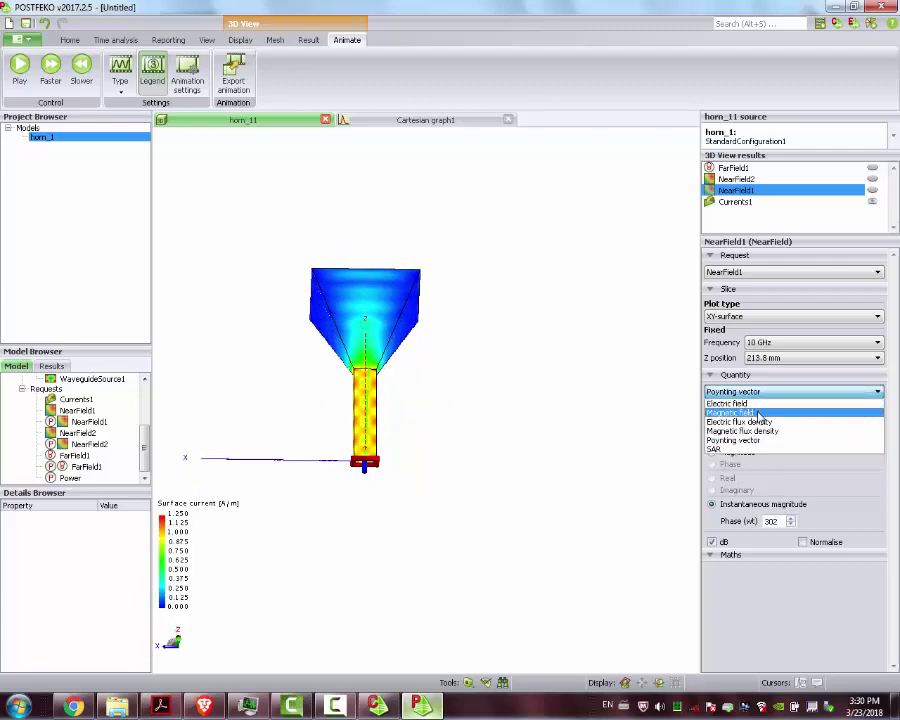
{"action": "left_click", "coordinate": [763, 413]}
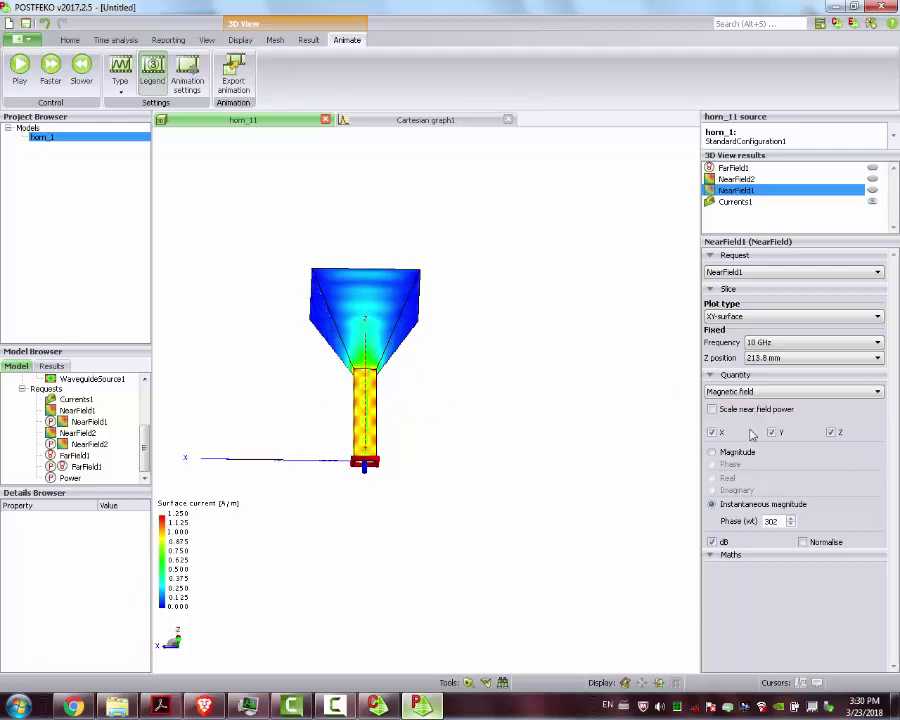
{"action": "left_click", "coordinate": [758, 393]}
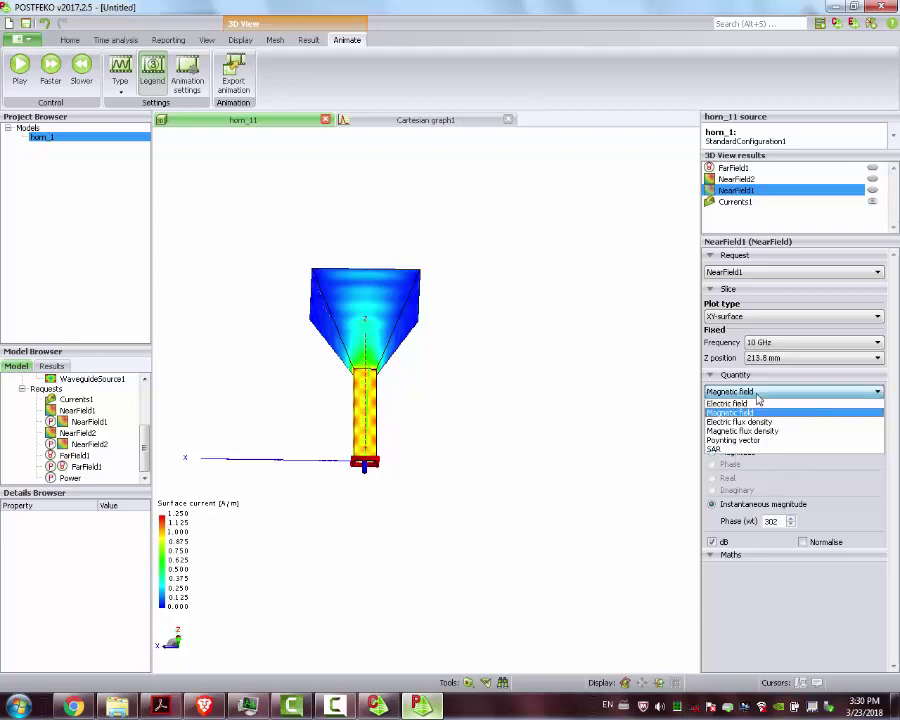
{"action": "left_click", "coordinate": [738, 204]}
Step: Display the Currents1 surface currents in dB at 9.66667 GHz and set the animation type to Phase
{"action": "left_click", "coordinate": [733, 204]}
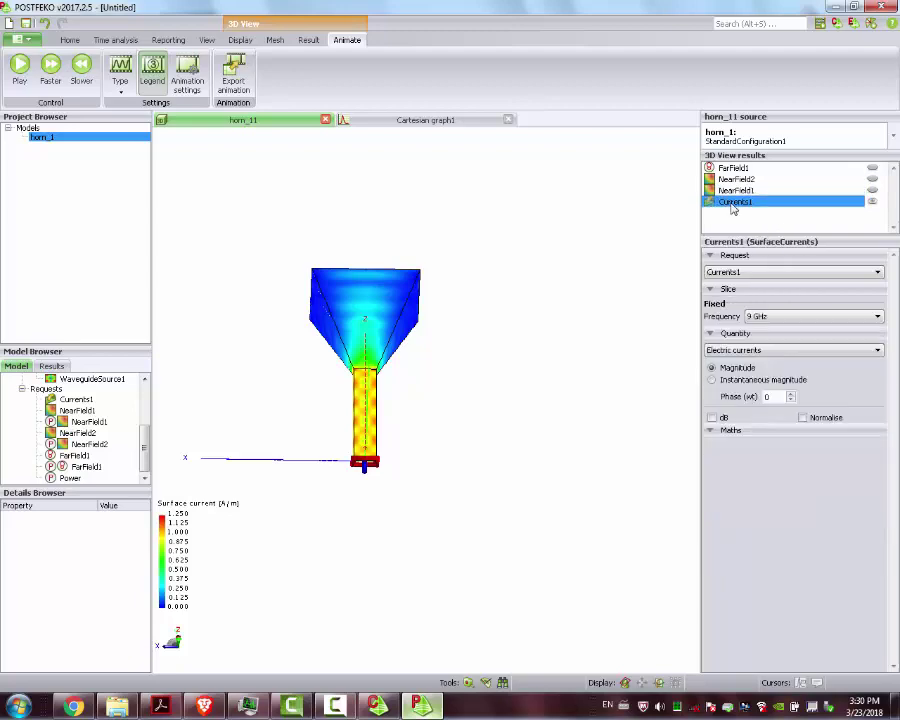
{"action": "left_click", "coordinate": [711, 418]}
{"action": "left_click_drag", "start_coordinate": [599, 331], "coordinate": [436, 344]}
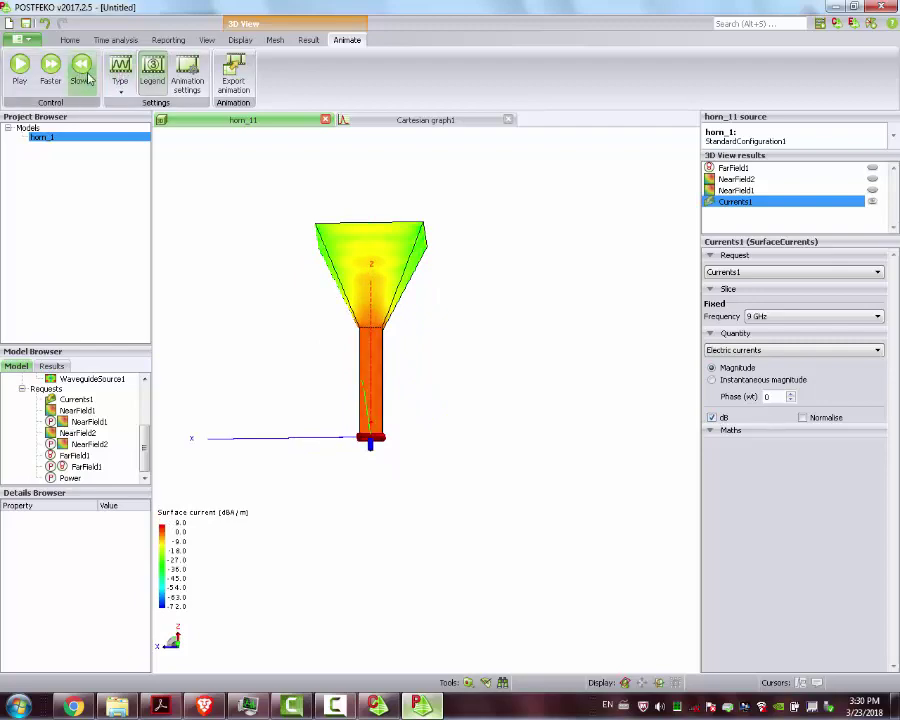
{"action": "left_click", "coordinate": [120, 80]}
{"action": "left_click", "coordinate": [98, 104]}
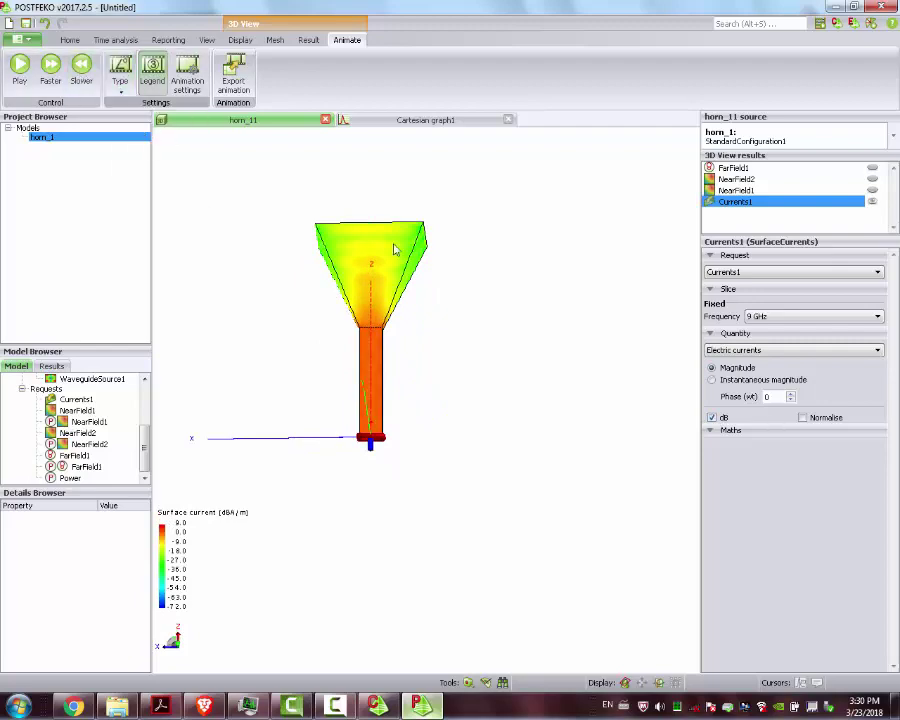
{"action": "left_click", "coordinate": [816, 318]}
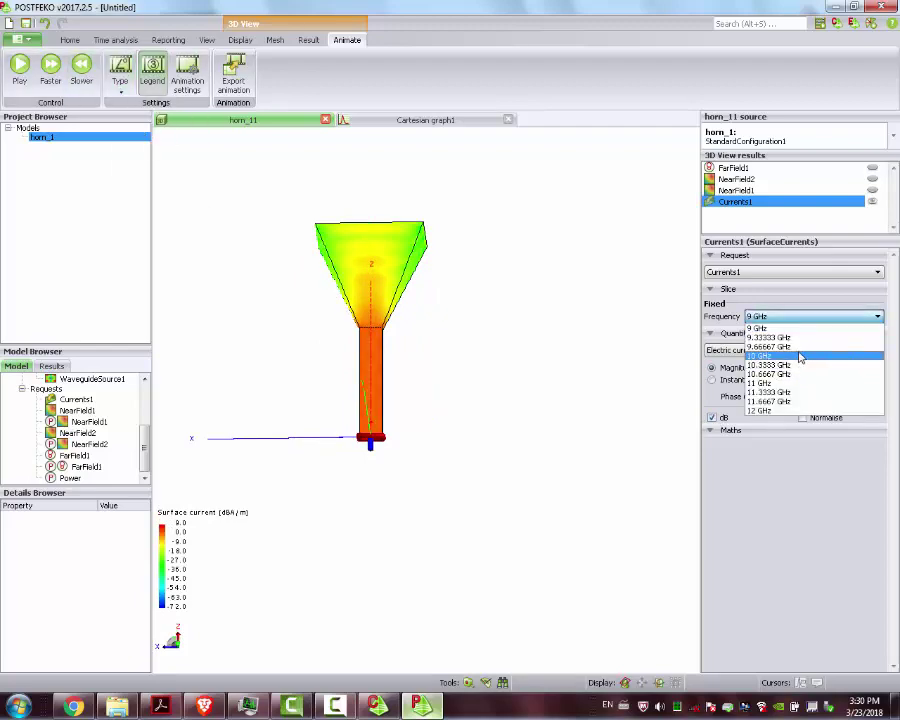
{"action": "left_click", "coordinate": [565, 253]}
Step: Play the surface-current phase animation and examine the currents on the horn's flare and waveguide from several angles
{"action": "left_click", "coordinate": [20, 65]}
{"action": "left_click_drag", "start_coordinate": [334, 178], "coordinate": [324, 236]}
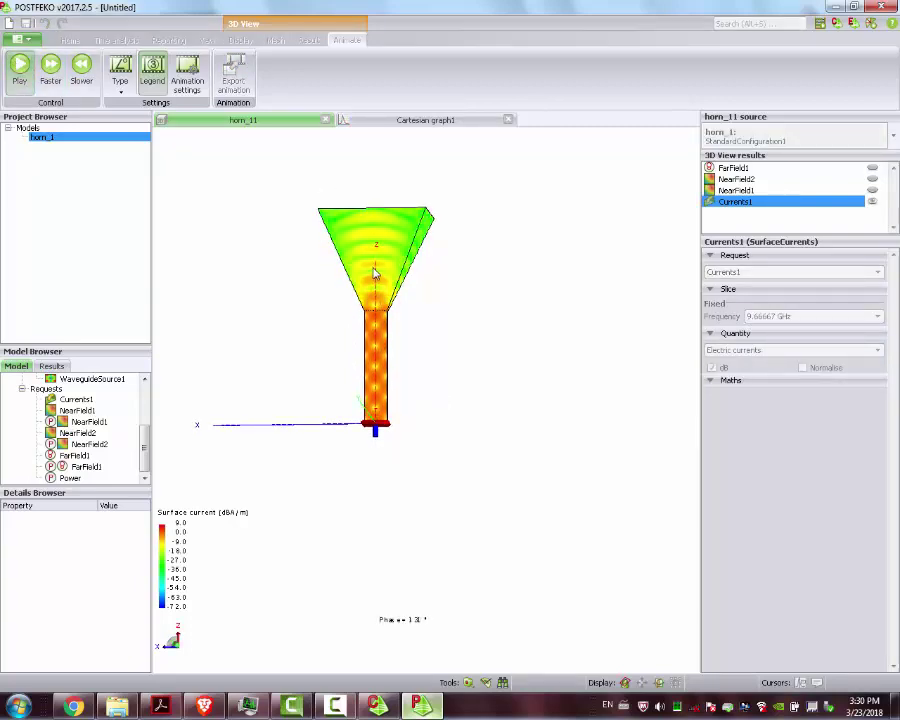
{"action": "left_click_drag", "start_coordinate": [377, 227], "coordinate": [475, 121]}
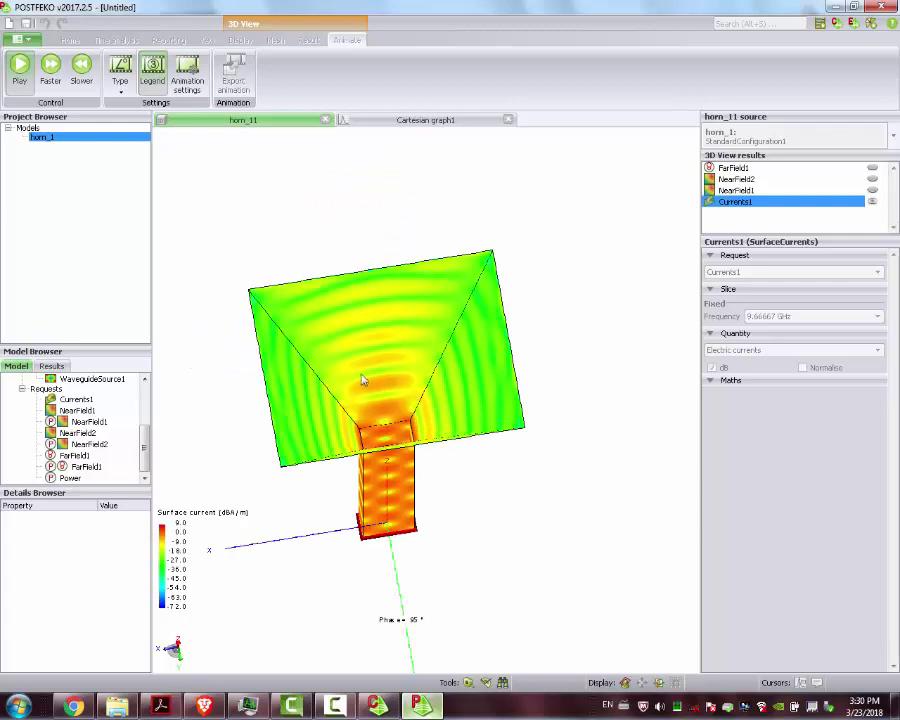
{"action": "left_click_drag", "start_coordinate": [413, 362], "coordinate": [400, 553]}
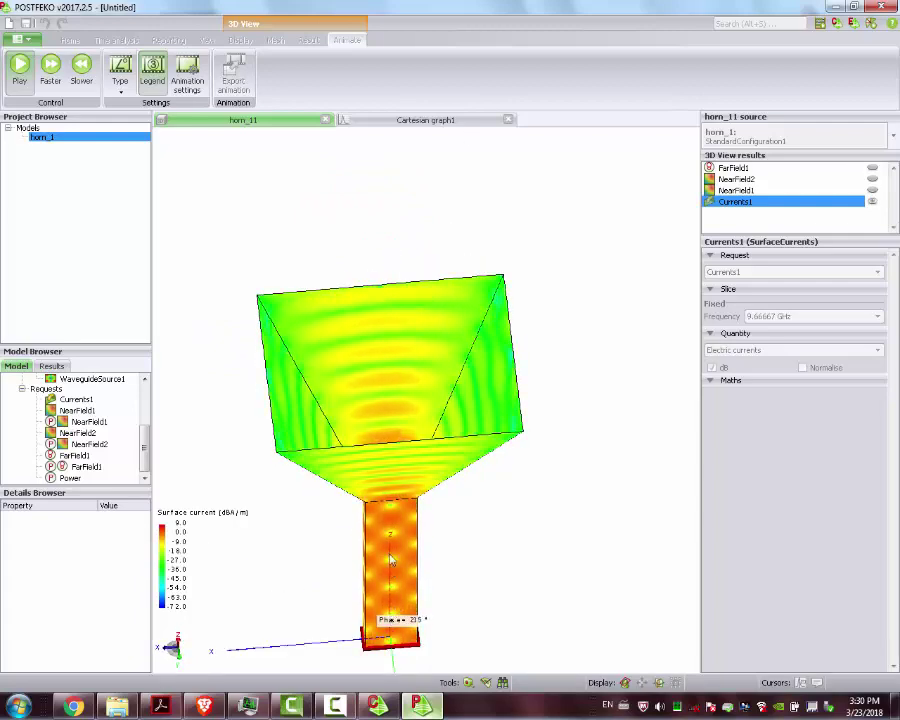
{"action": "left_click_drag", "start_coordinate": [400, 474], "coordinate": [366, 365]}
{"action": "left_click_drag", "start_coordinate": [342, 284], "coordinate": [421, 470]}
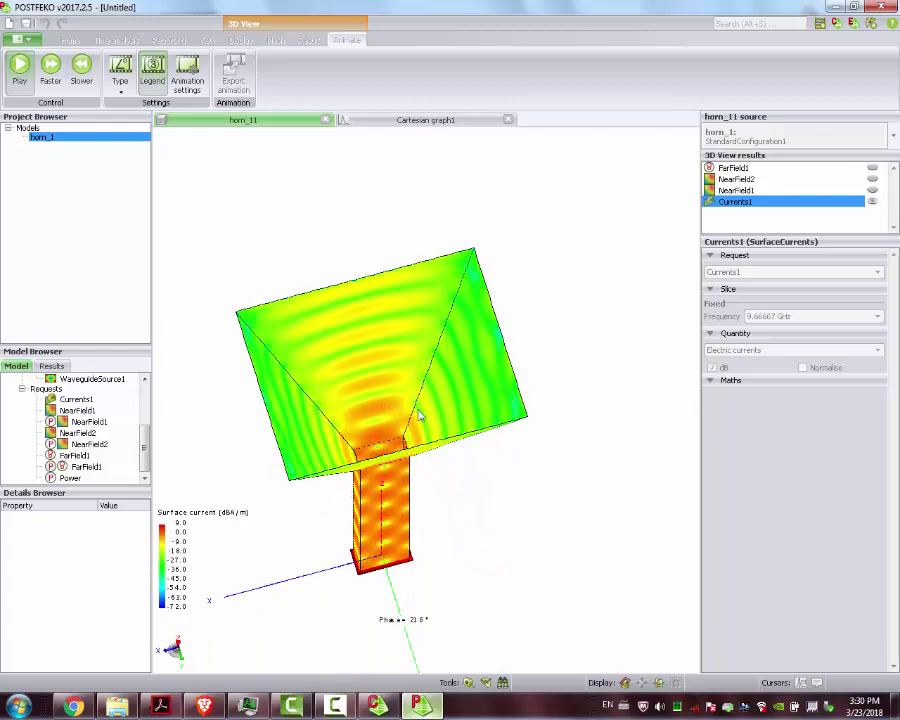